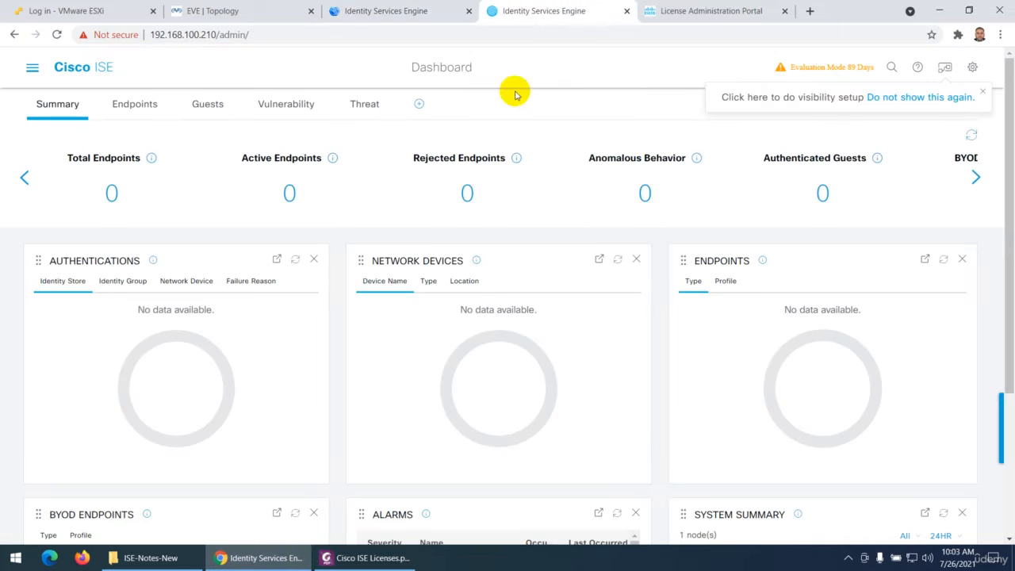
# Check the software version in the server information of the ISE node at 192.168.100.210, and close the dialog
pyautogui.click(946, 70)
pyautogui.click(972, 68)
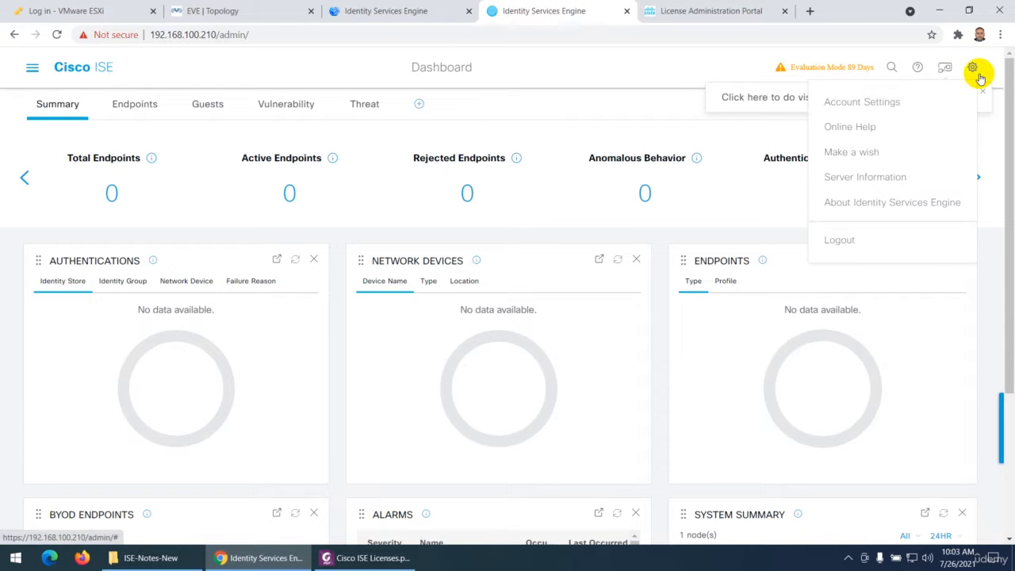
pyautogui.click(888, 177)
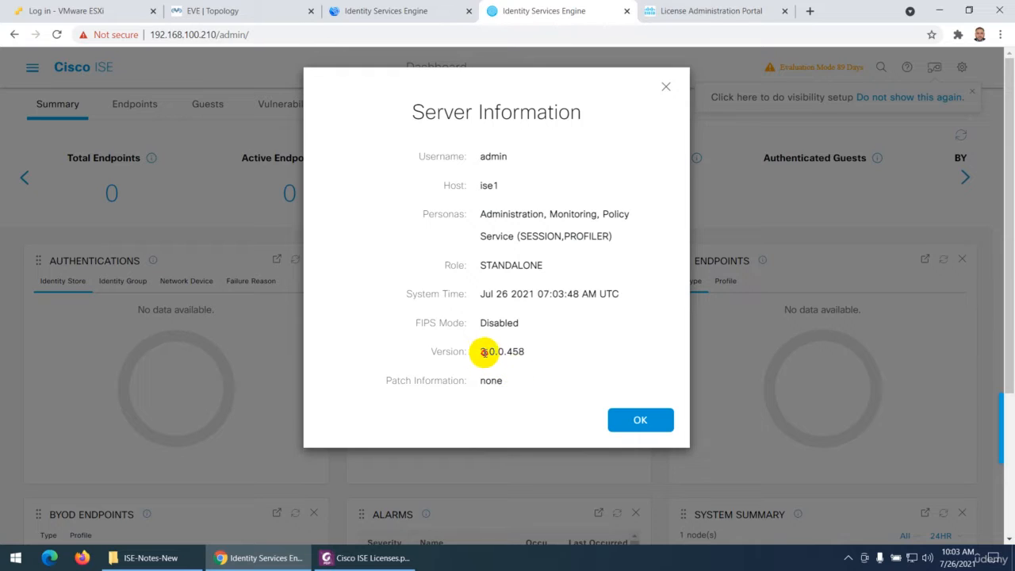
pyautogui.moveTo(480, 355); pyautogui.dragTo(532, 352)
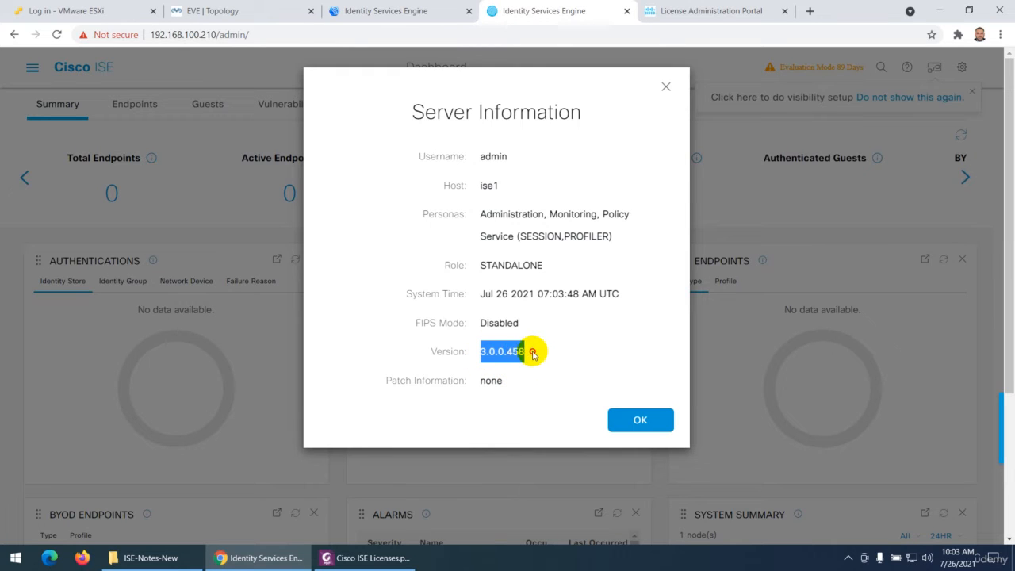
pyautogui.click(641, 421)
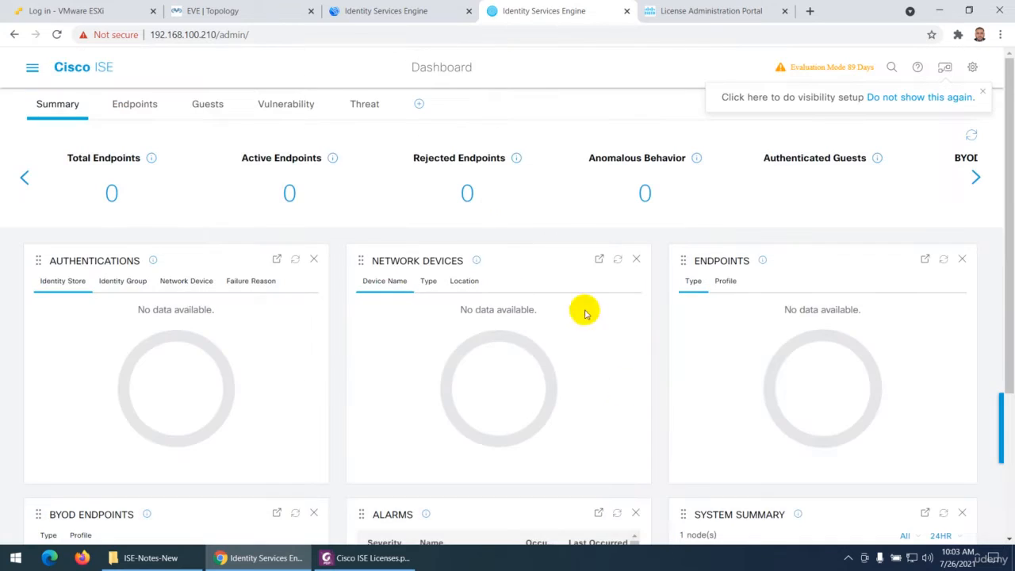
# Open the system Licensing page on the 192.168.100.220 node and compare its licensing method with the Smart Licensing notes in the Foxit PhantomPDF document
pyautogui.click(389, 14)
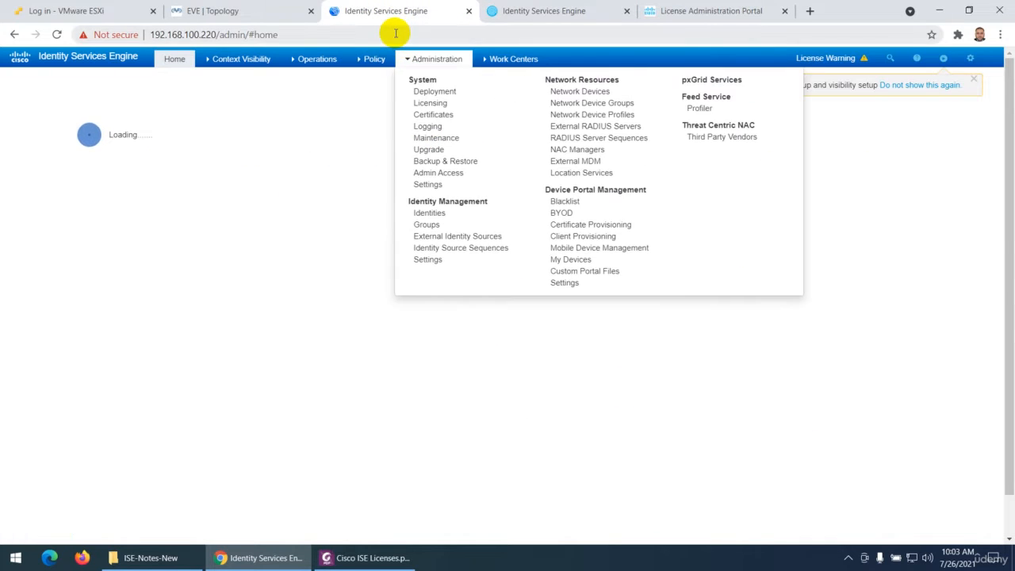
pyautogui.moveTo(431, 59)
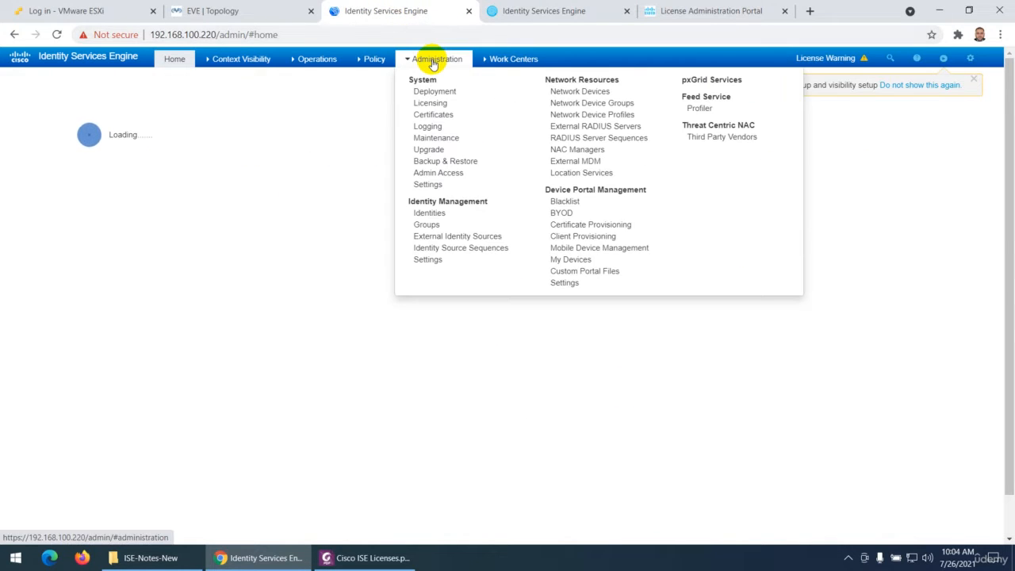
pyautogui.click(433, 106)
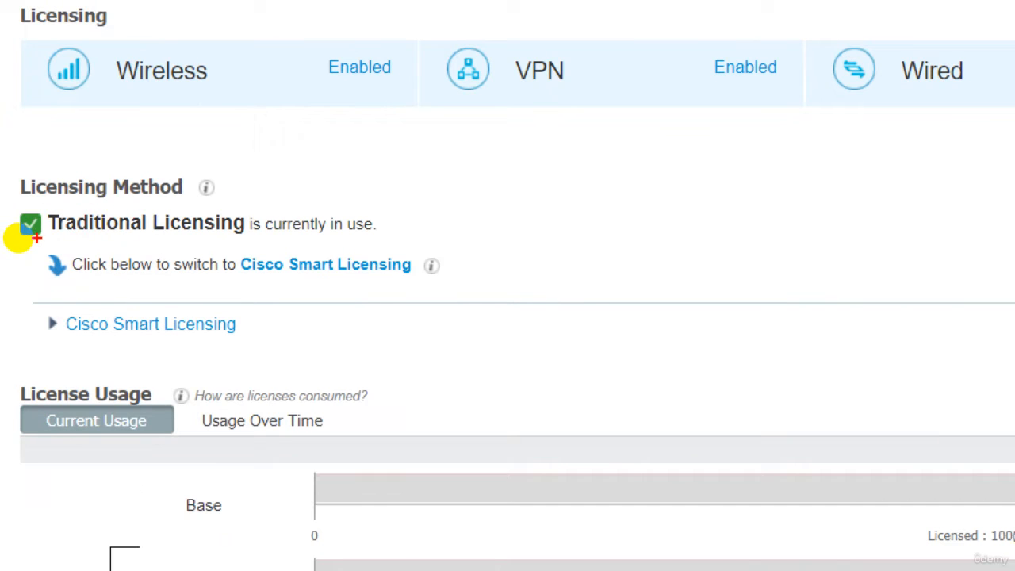
pyautogui.moveTo(17, 238); pyautogui.dragTo(120, 242)
pyautogui.moveTo(266, 236); pyautogui.dragTo(361, 235)
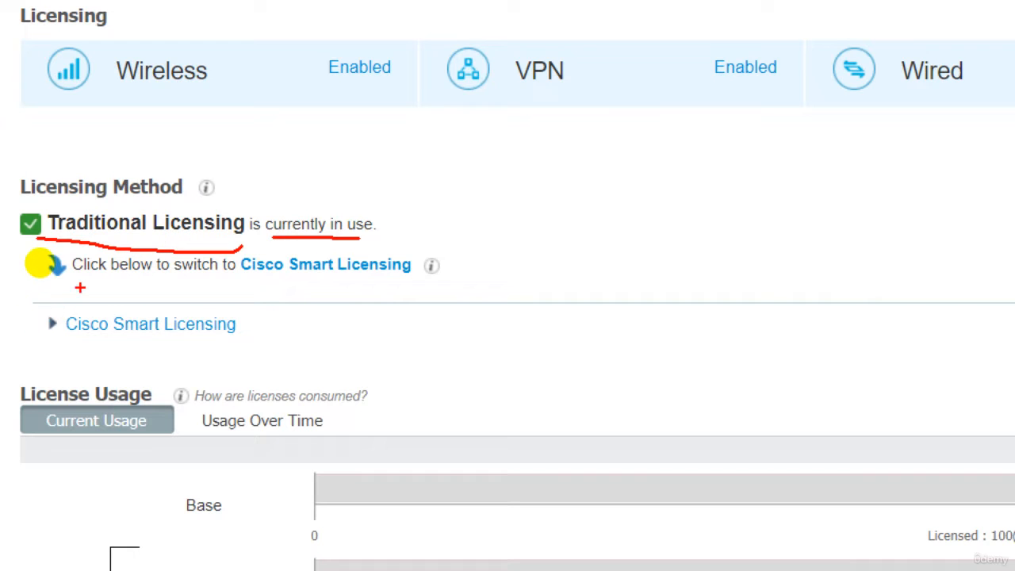
pyautogui.moveTo(80, 284); pyautogui.dragTo(317, 289)
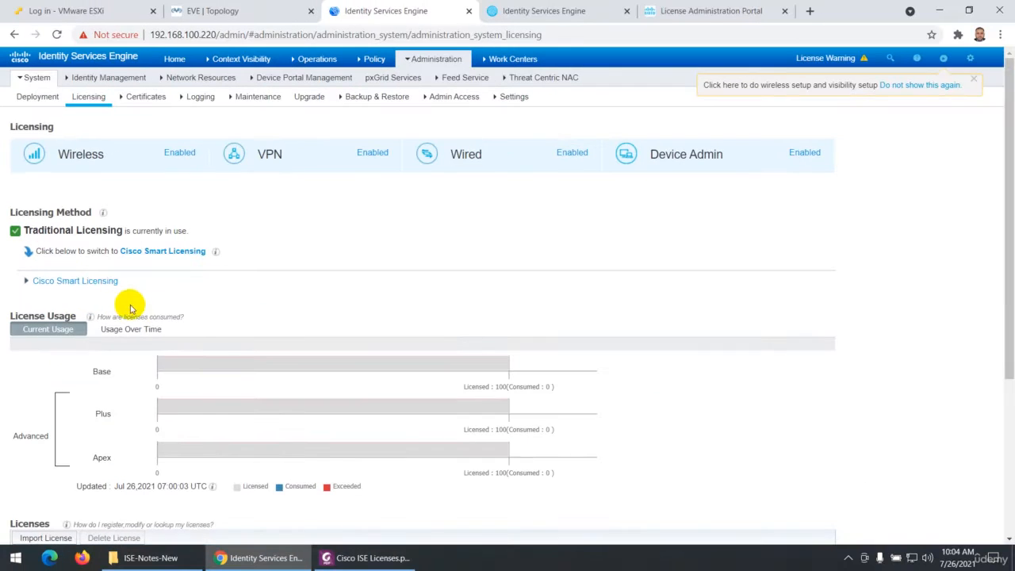
pyautogui.click(364, 557)
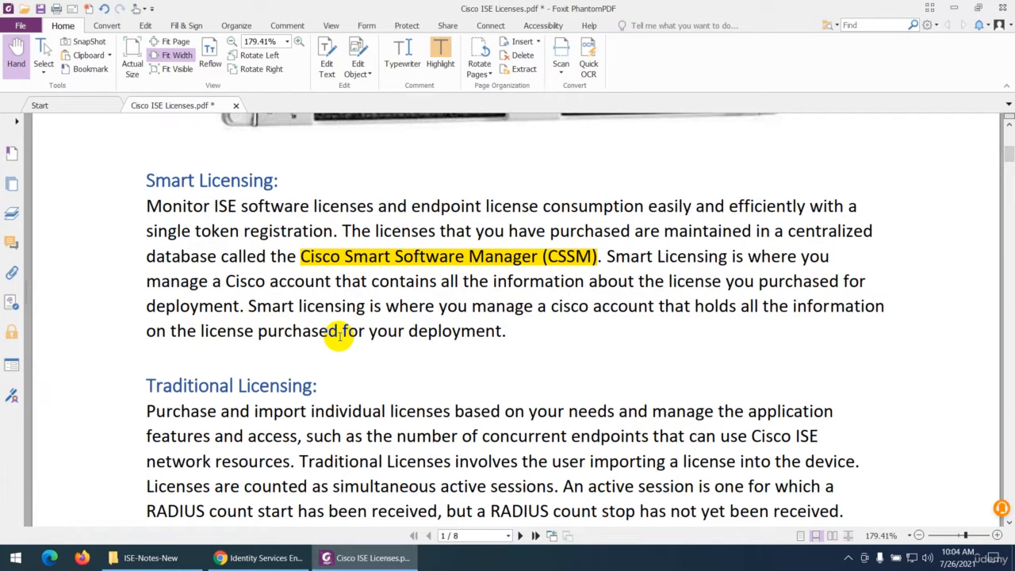
pyautogui.click(254, 555)
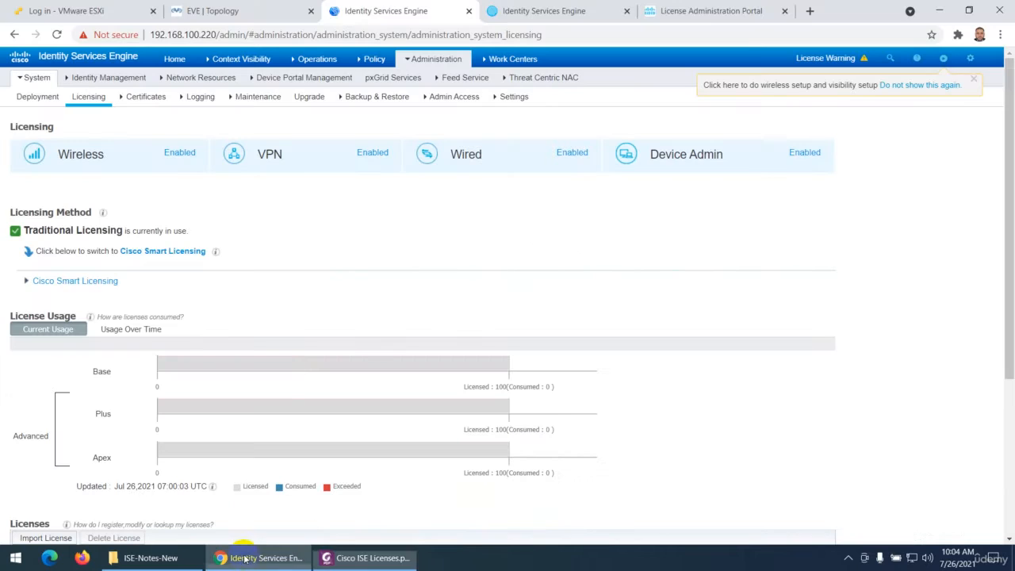
# Go back from the License Administration Portal to the Cisco Software Central home page and view its Download and manage section
pyautogui.click(651, 7)
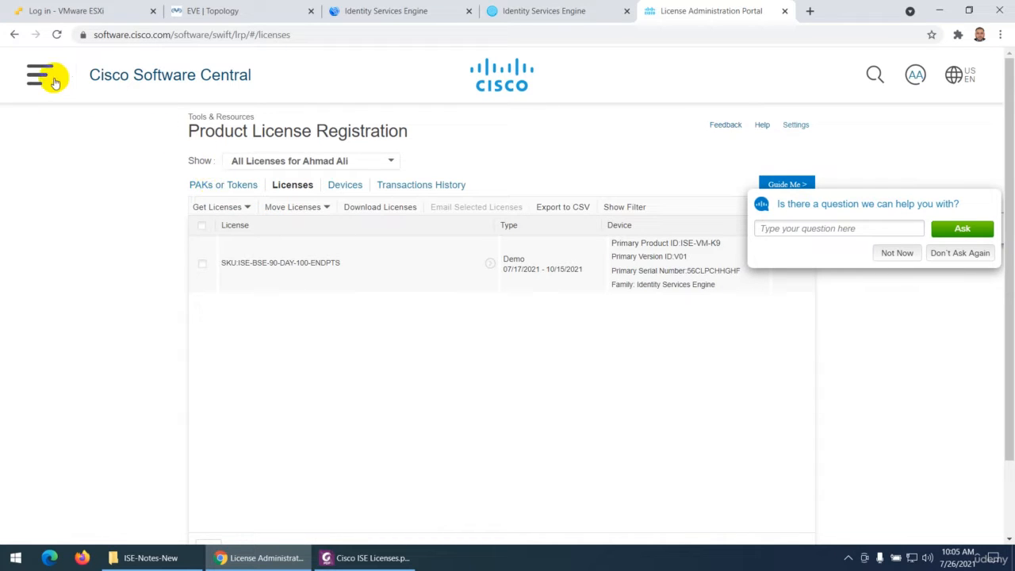
pyautogui.click(13, 36)
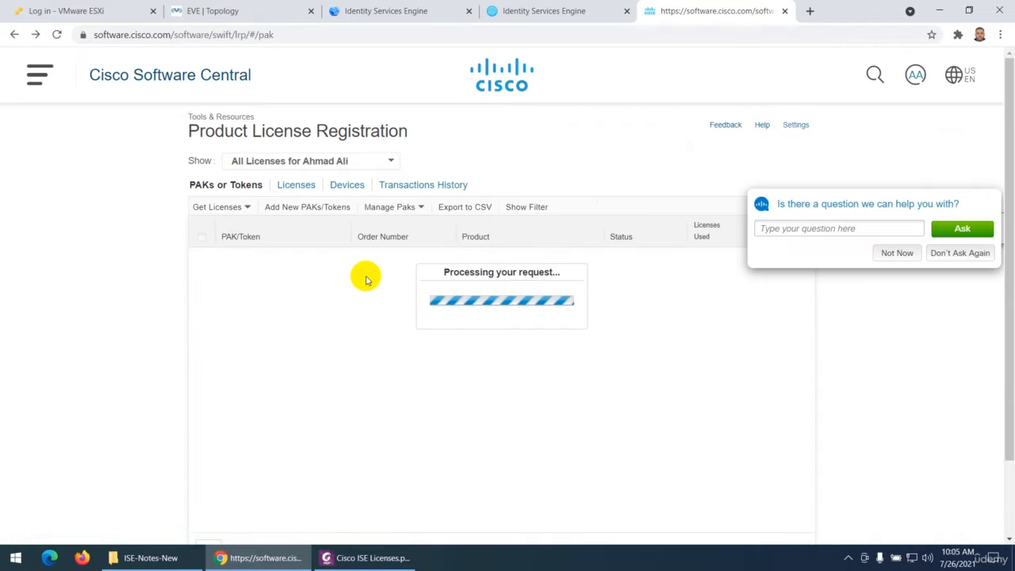
pyautogui.click(14, 34)
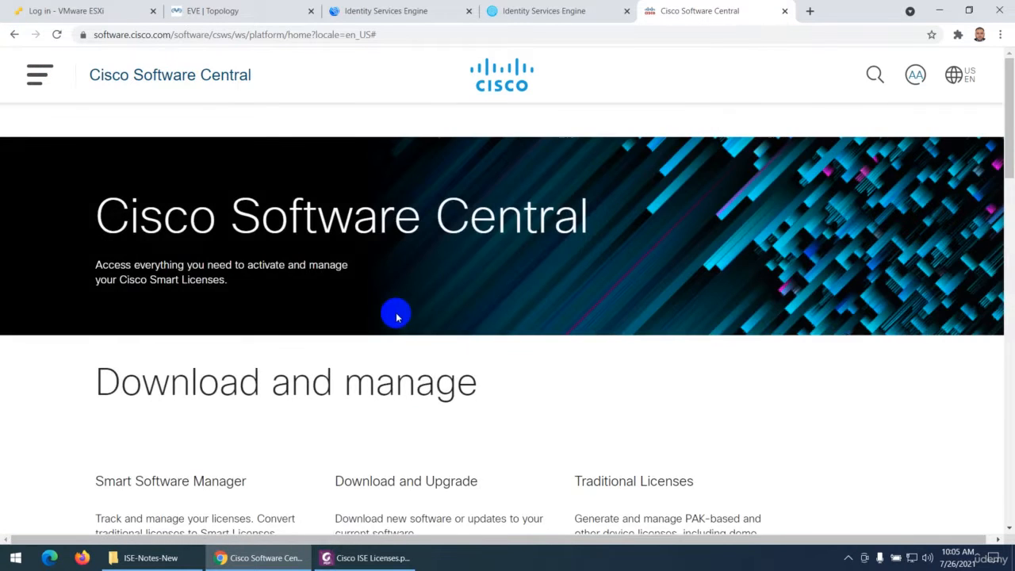
pyautogui.scroll(-3, 394, 312)
pyautogui.scroll(-1, 394, 317)
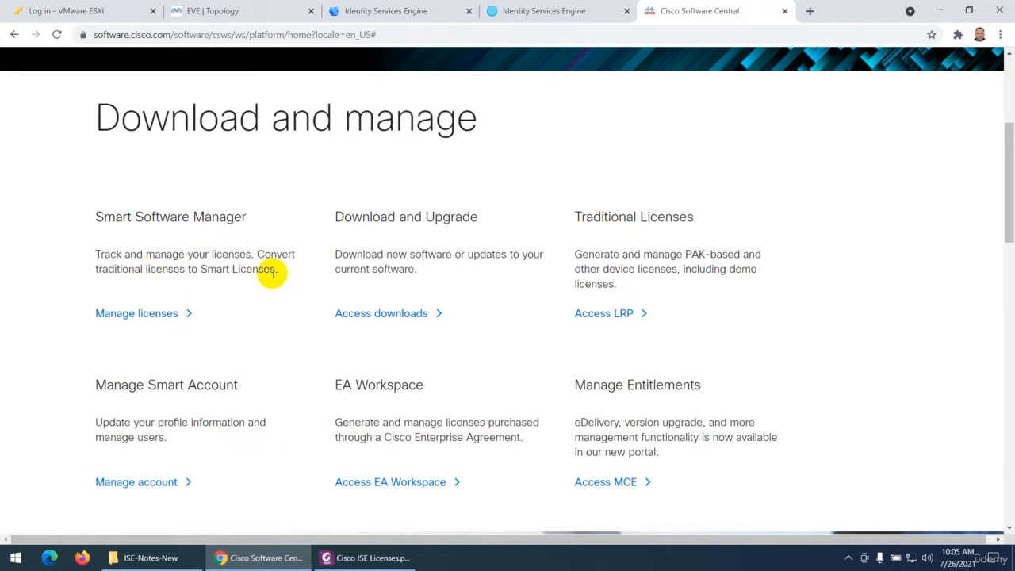
# Examine the Smart Software Manager description and the Traditional Licenses heading, selecting the text of each while reading
pyautogui.moveTo(278, 272); pyautogui.dragTo(104, 254)
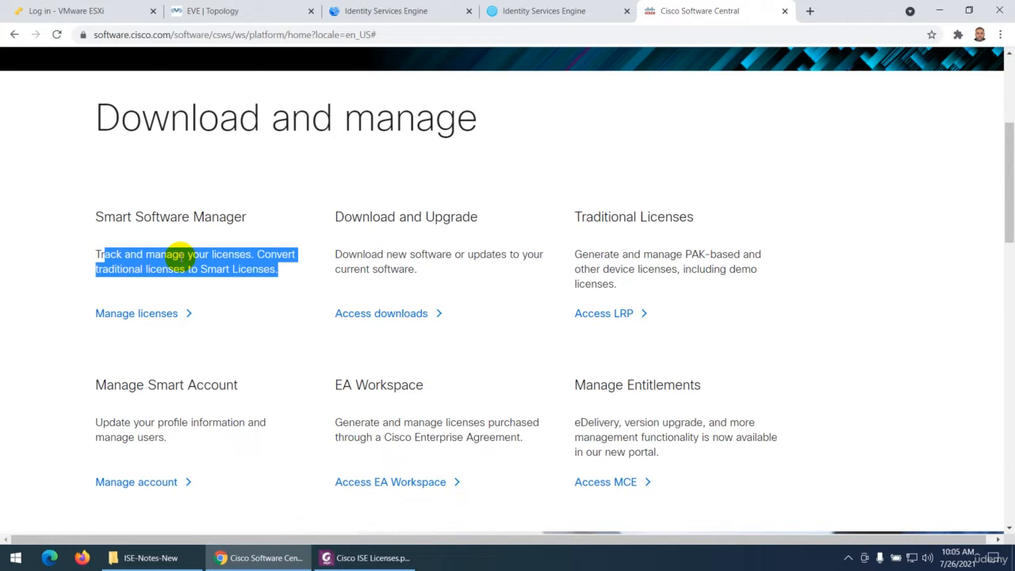
pyautogui.scroll(3, 246, 293)
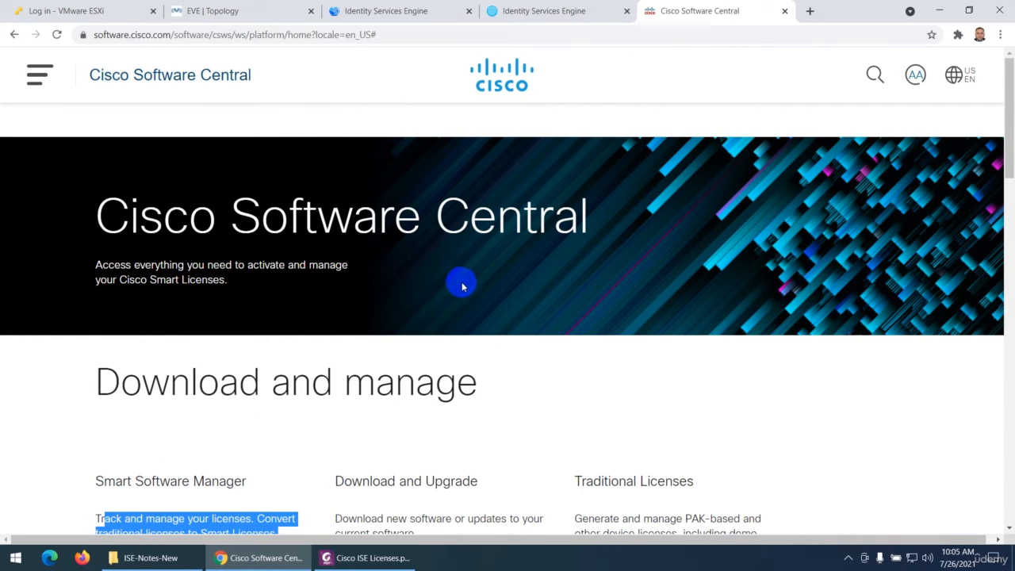
pyautogui.scroll(-2, 448, 312)
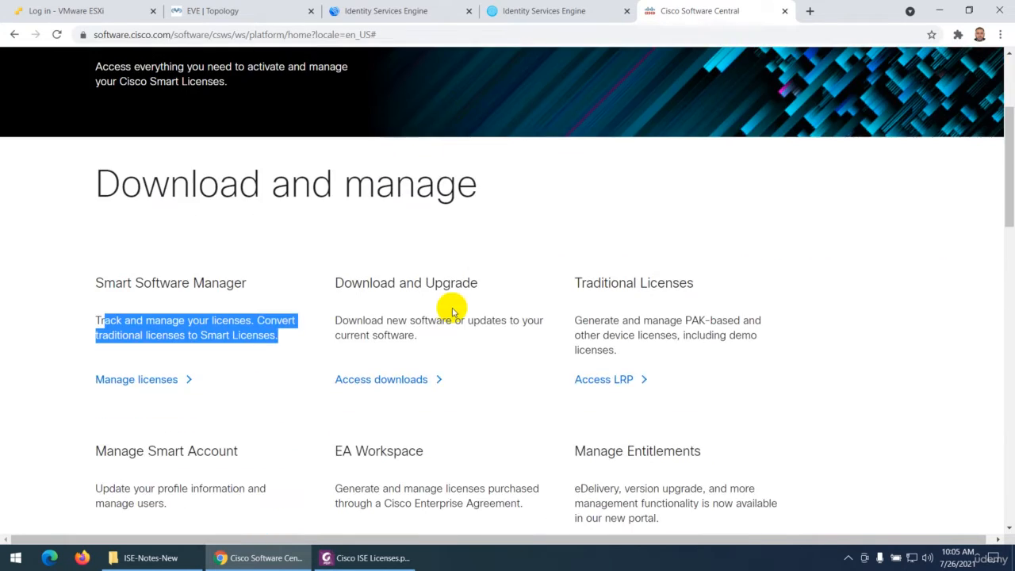
pyautogui.moveTo(581, 284); pyautogui.dragTo(694, 293)
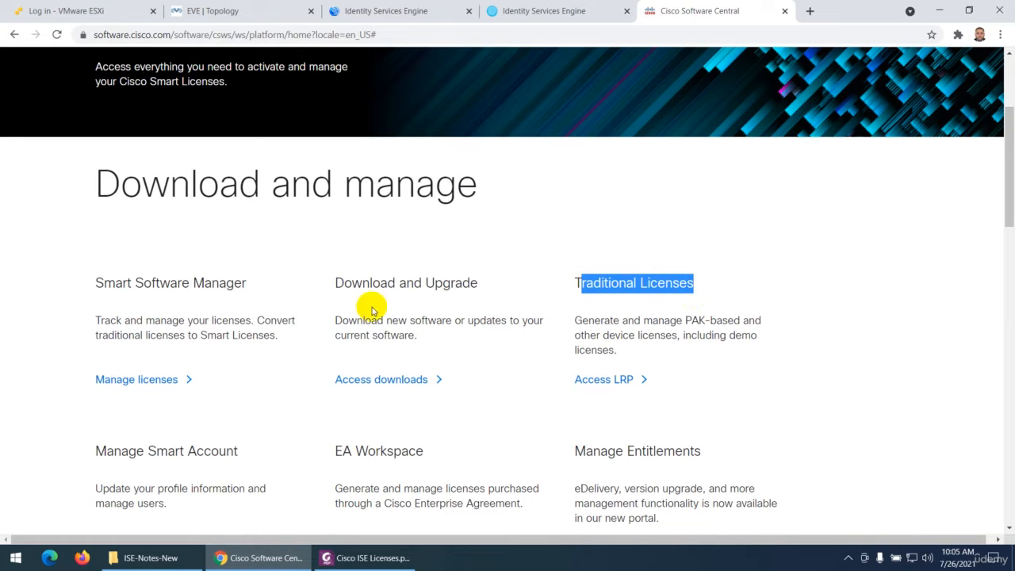
pyautogui.moveTo(95, 283); pyautogui.dragTo(235, 292)
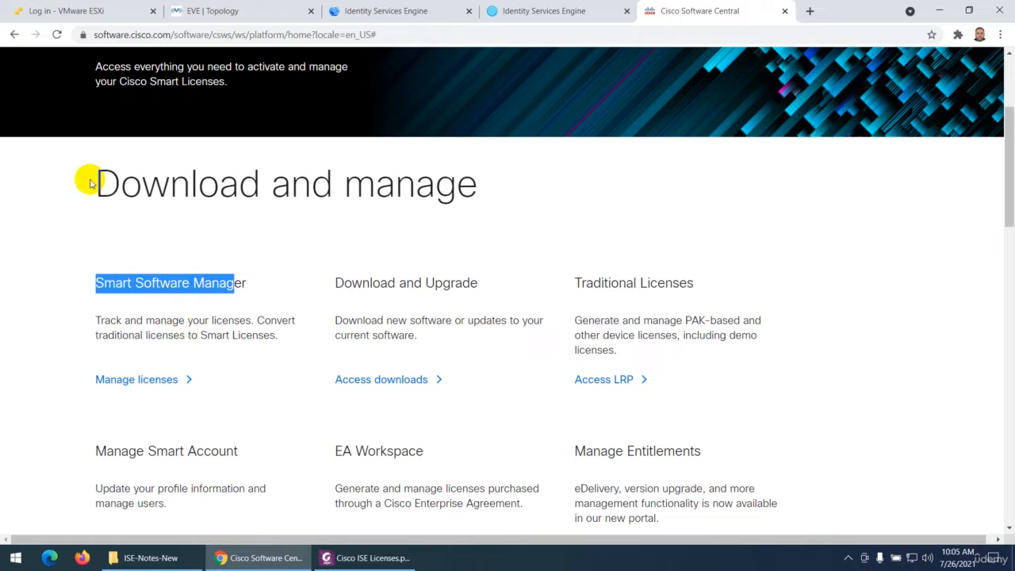
# Open the License Registration Portal from the Traditional Licenses section and dismiss its welcome message
pyautogui.scroll(-2, 410, 364)
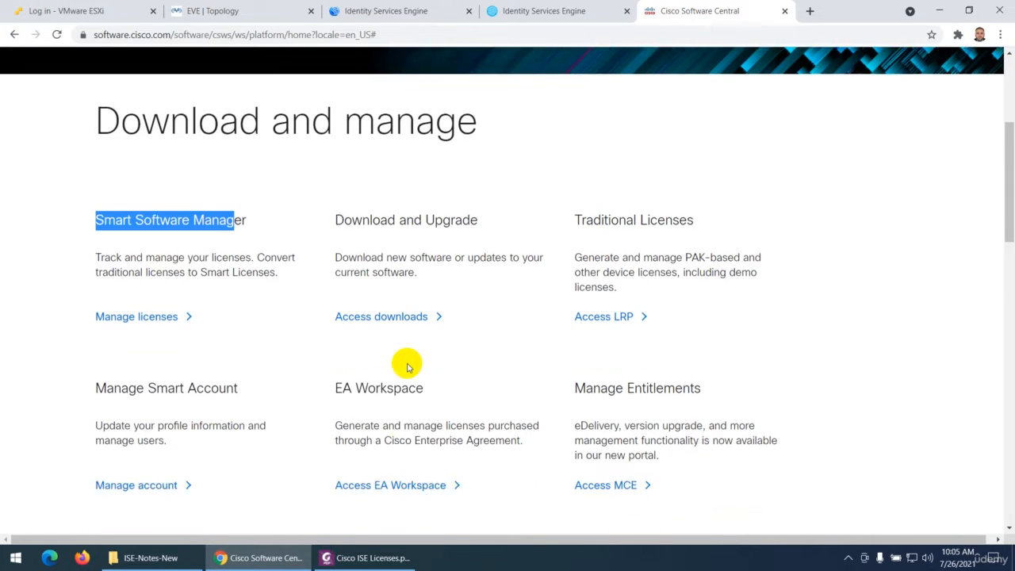
pyautogui.click(602, 248)
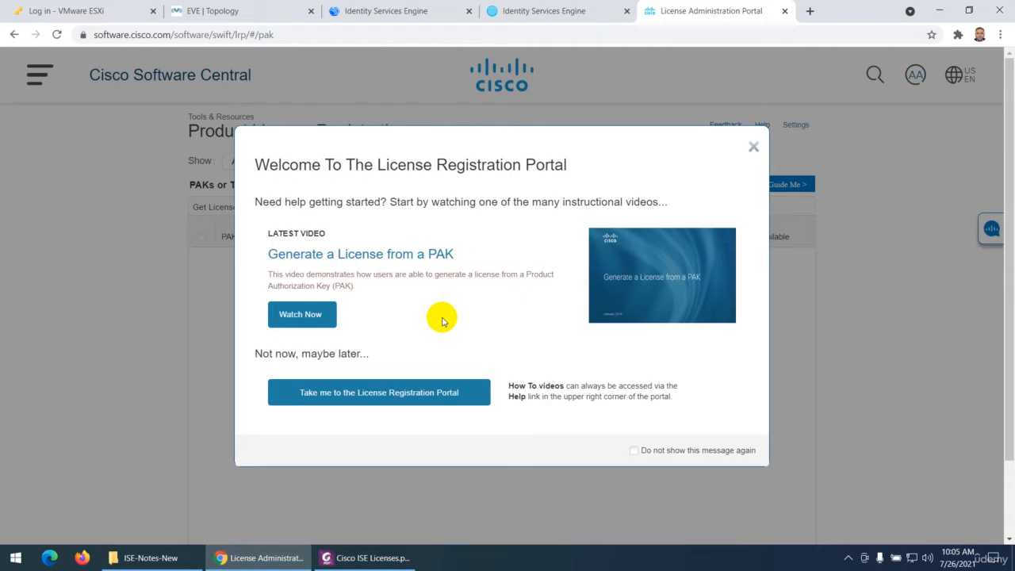
pyautogui.click(754, 148)
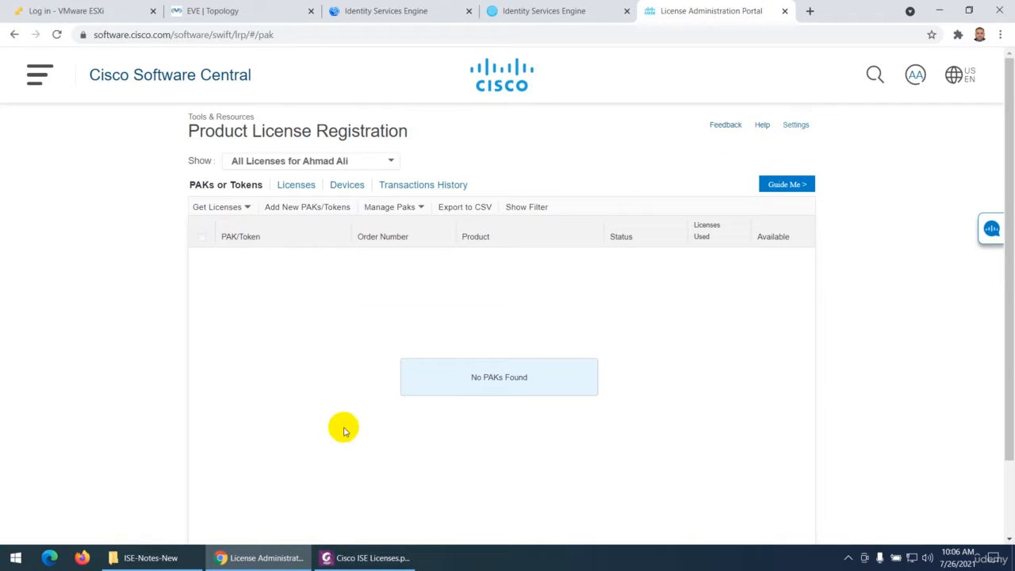
# Switch to the Cisco ISE Licenses PDF in Foxit PhantomPDF and select the key passages on Smart Licensing and Traditional Licensing
pyautogui.click(367, 558)
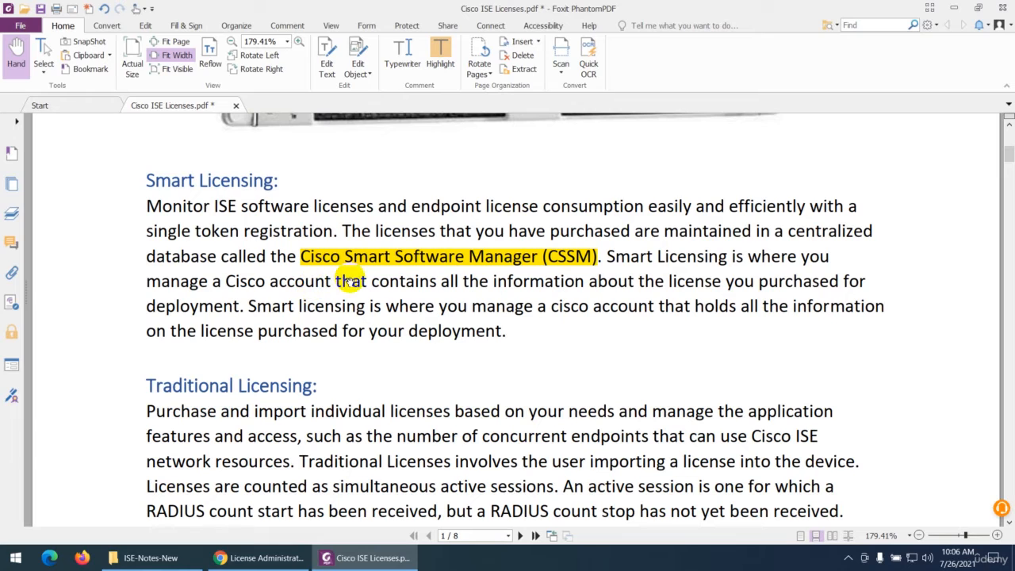
pyautogui.moveTo(373, 282); pyautogui.dragTo(847, 286)
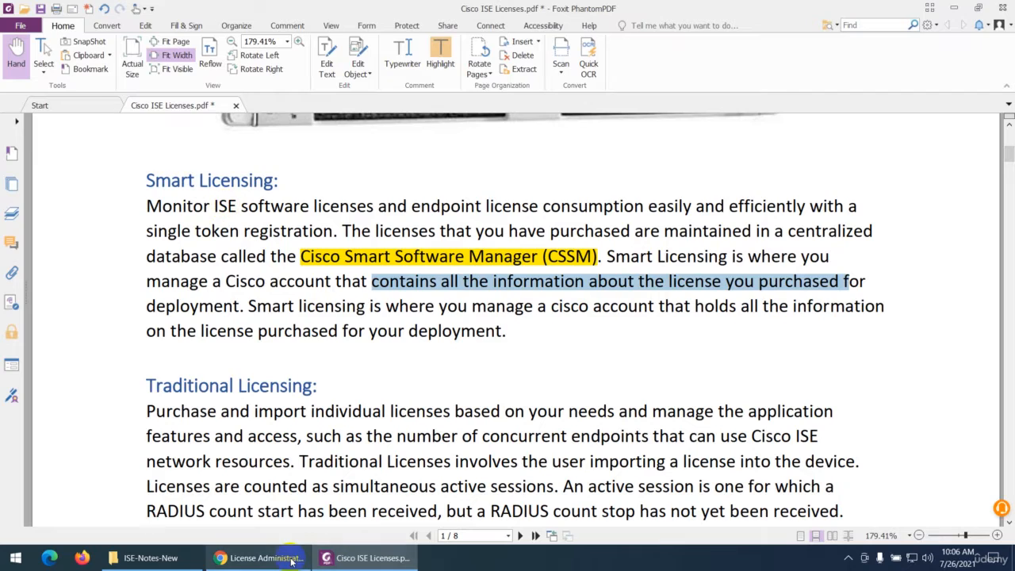
pyautogui.click(269, 559)
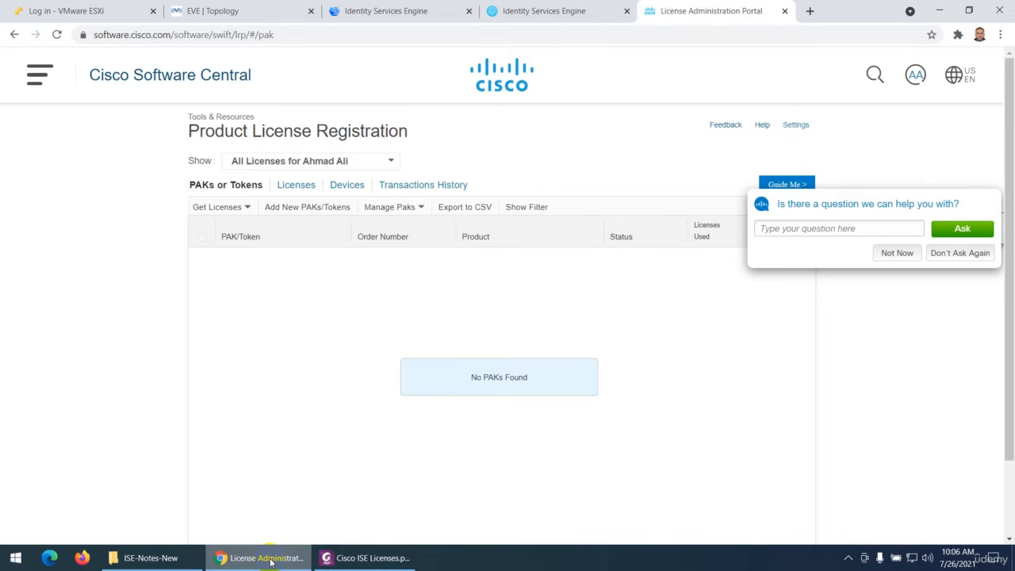
pyautogui.click(270, 559)
pyautogui.scroll(-3, 273, 367)
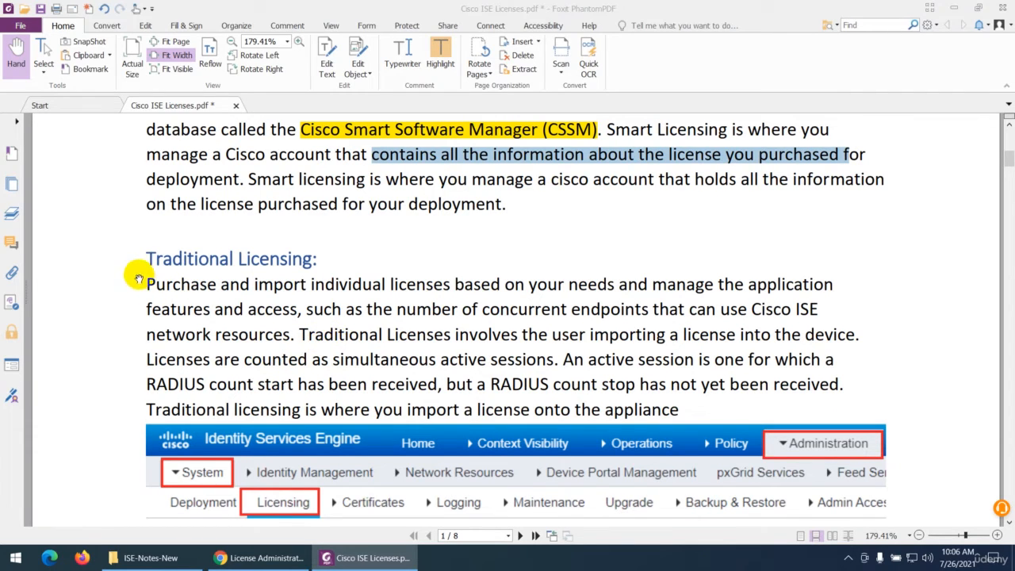
pyautogui.moveTo(148, 283); pyautogui.dragTo(284, 314)
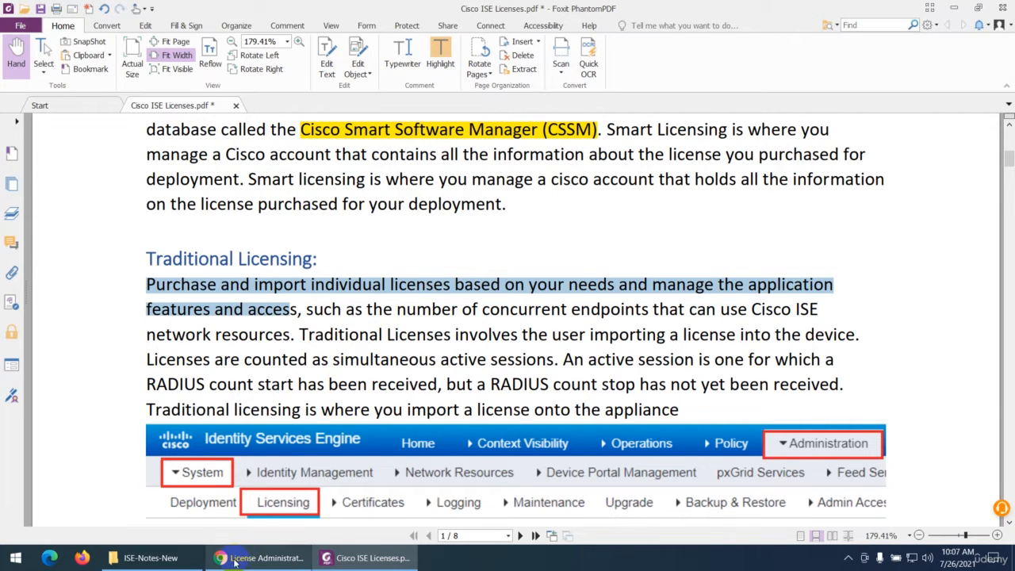
# Return to the Licensing page of the 192.168.100.220 node in Chrome and examine the license usage chart, its legend and the Licenses table
pyautogui.click(261, 558)
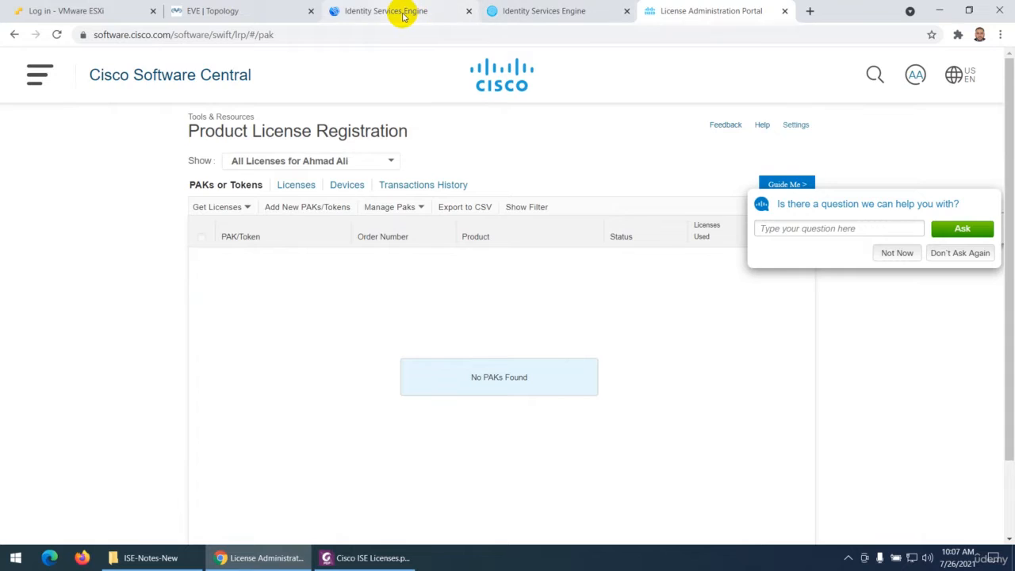
pyautogui.click(402, 14)
pyautogui.scroll(-2, 157, 297)
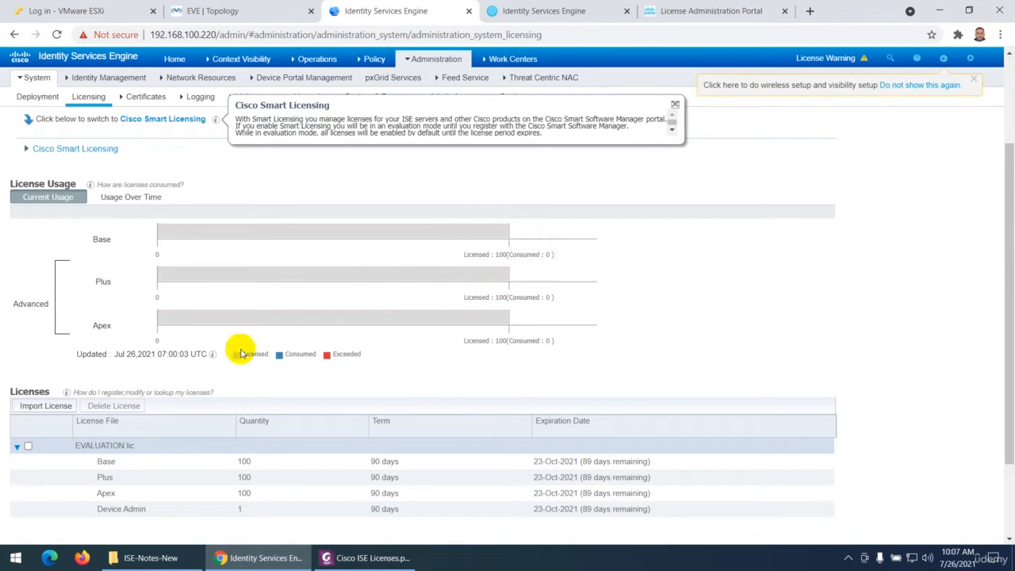
pyautogui.doubleClick(301, 356)
pyautogui.doubleClick(337, 356)
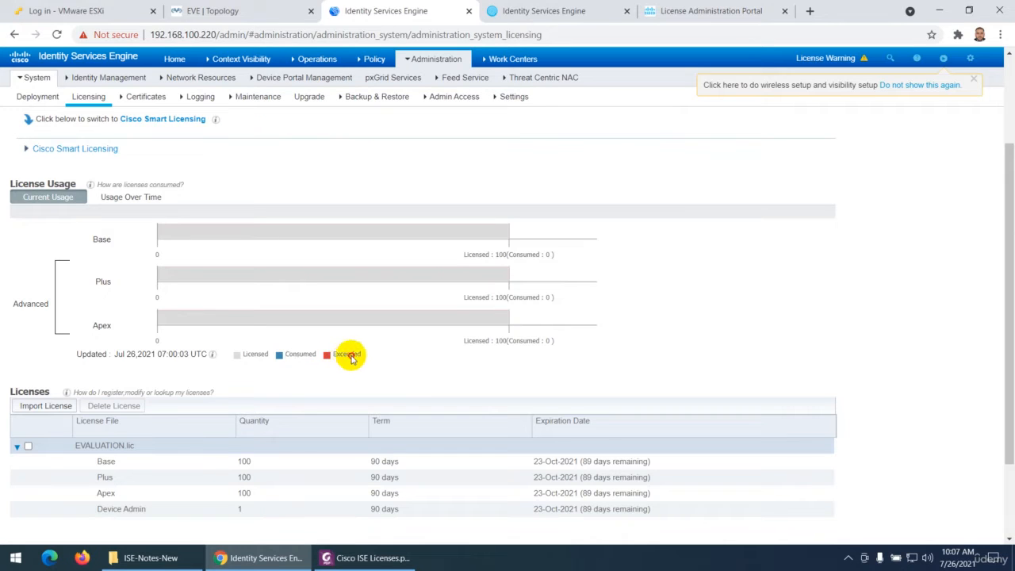
pyautogui.doubleClick(255, 356)
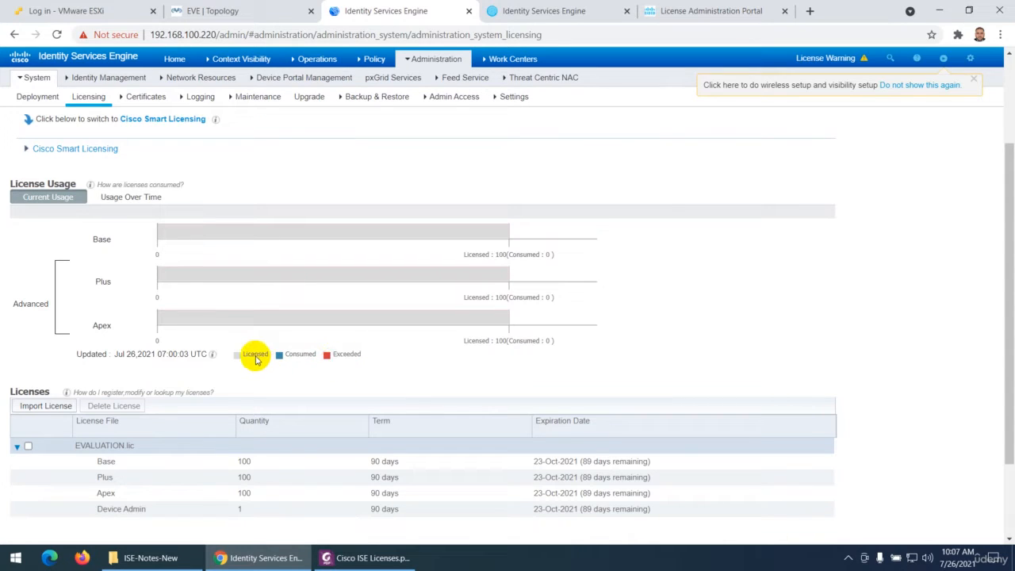
pyautogui.scroll(-3, 263, 353)
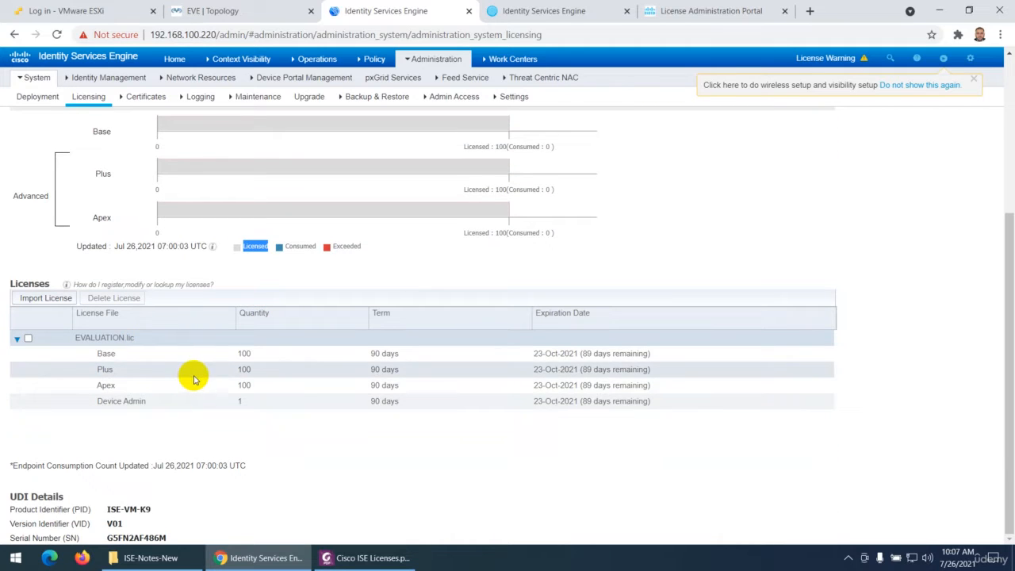
pyautogui.scroll(6, 192, 379)
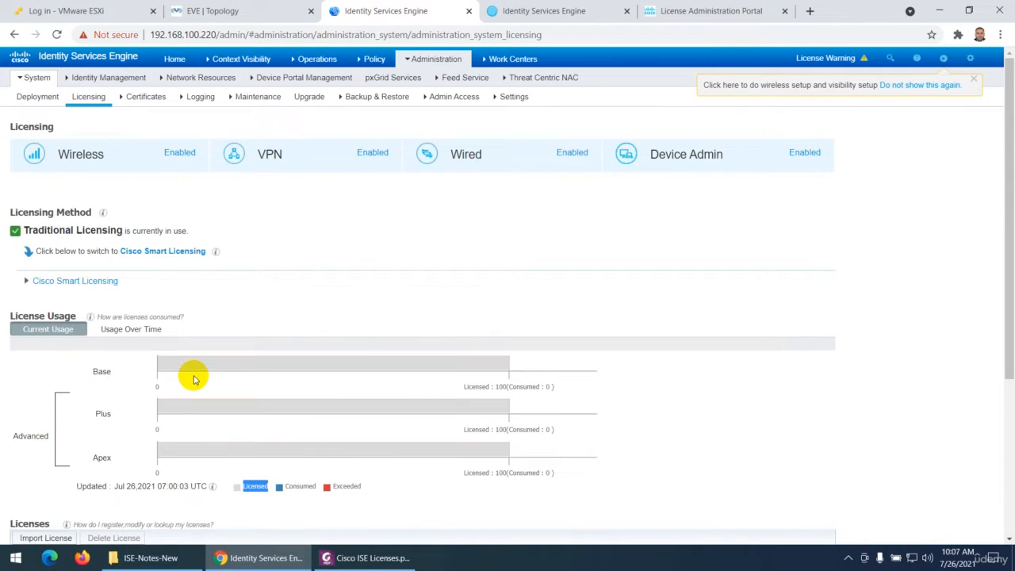
# Check the Traditional Licensing notes in Foxit PhantomPDF, return to the ISE Licensing page in Chrome and expand the Cisco Smart Licensing section
pyautogui.click(349, 558)
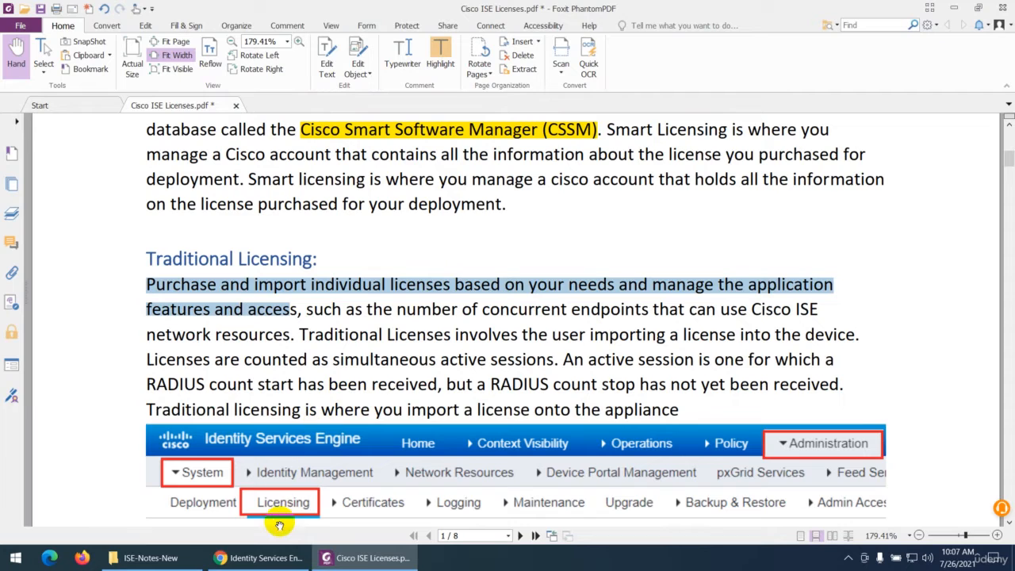
pyautogui.click(268, 557)
pyautogui.scroll(-4, 220, 331)
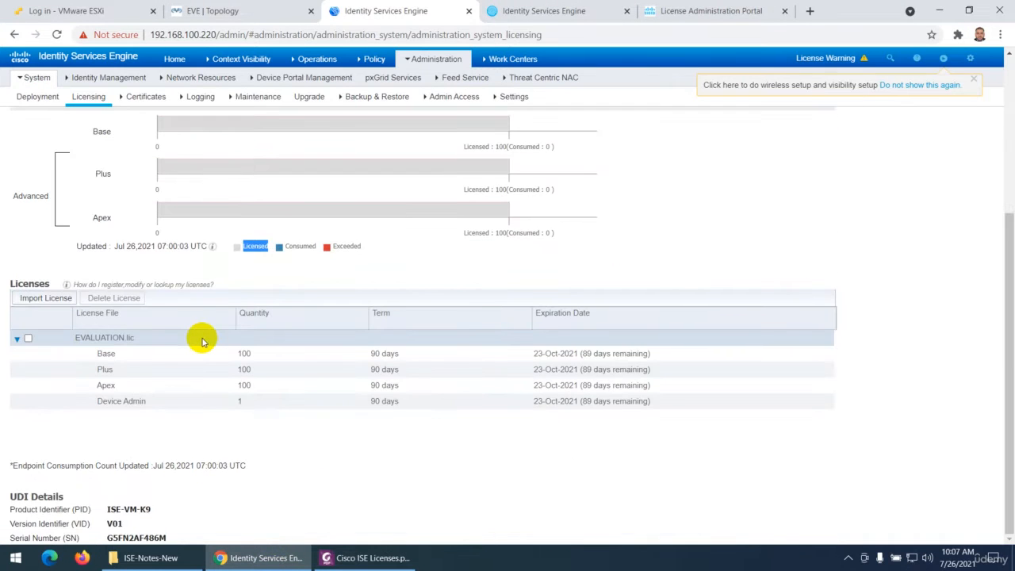
pyautogui.scroll(4, 199, 338)
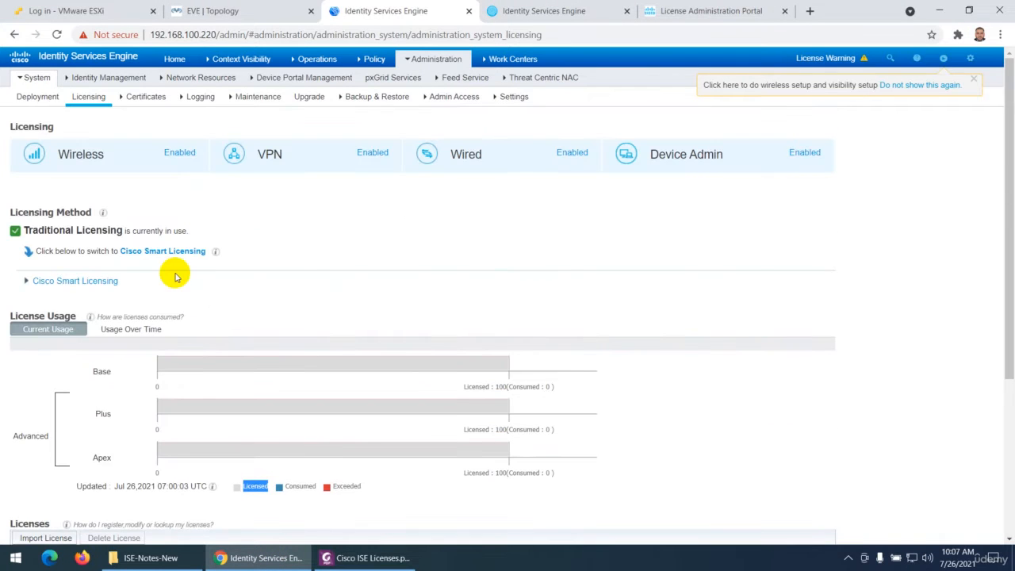
pyautogui.click(91, 281)
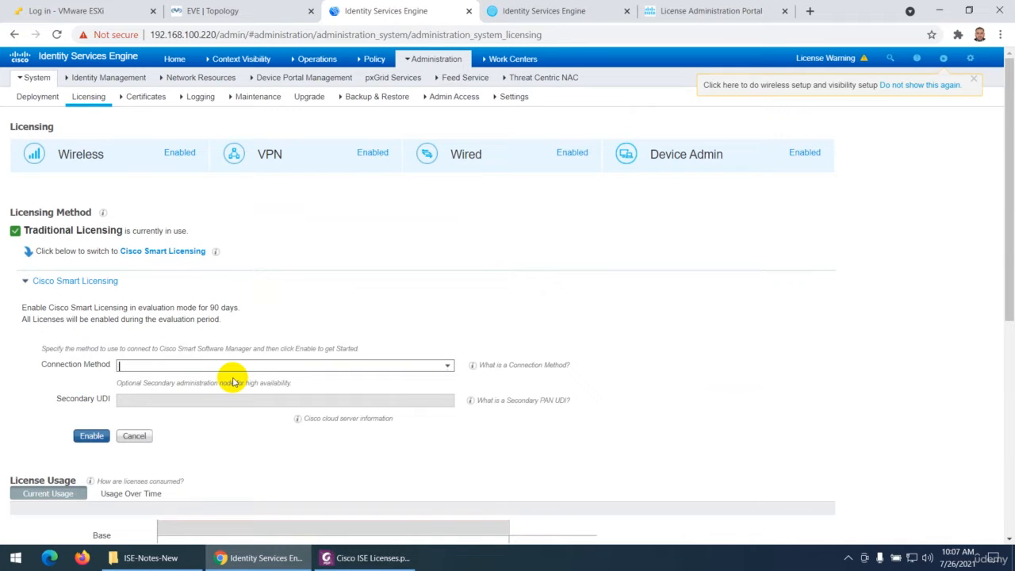
# View the Import License form and its license file chooser, and cancel both without selecting a file
pyautogui.scroll(-4, 233, 381)
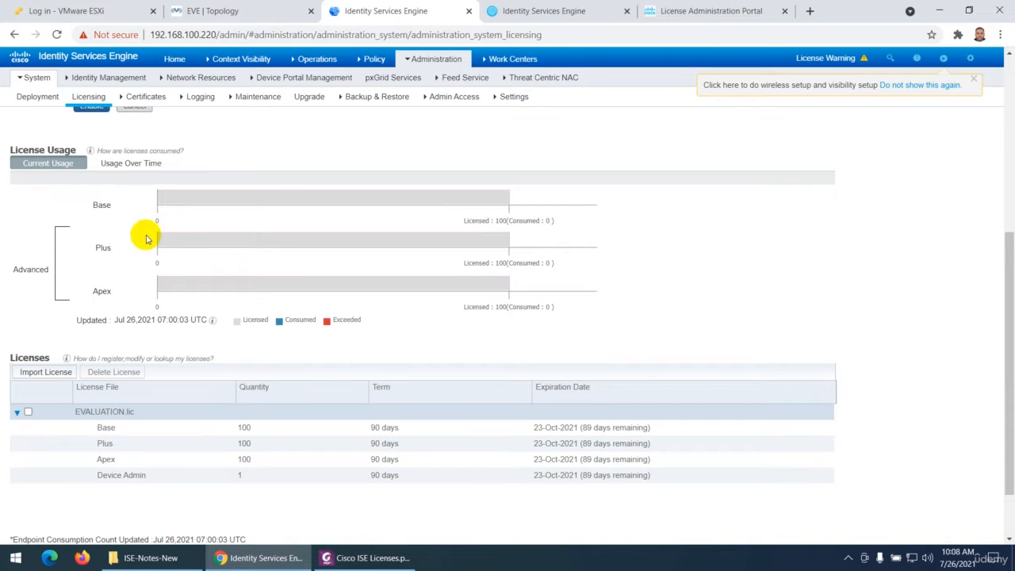
pyautogui.scroll(-2, 189, 354)
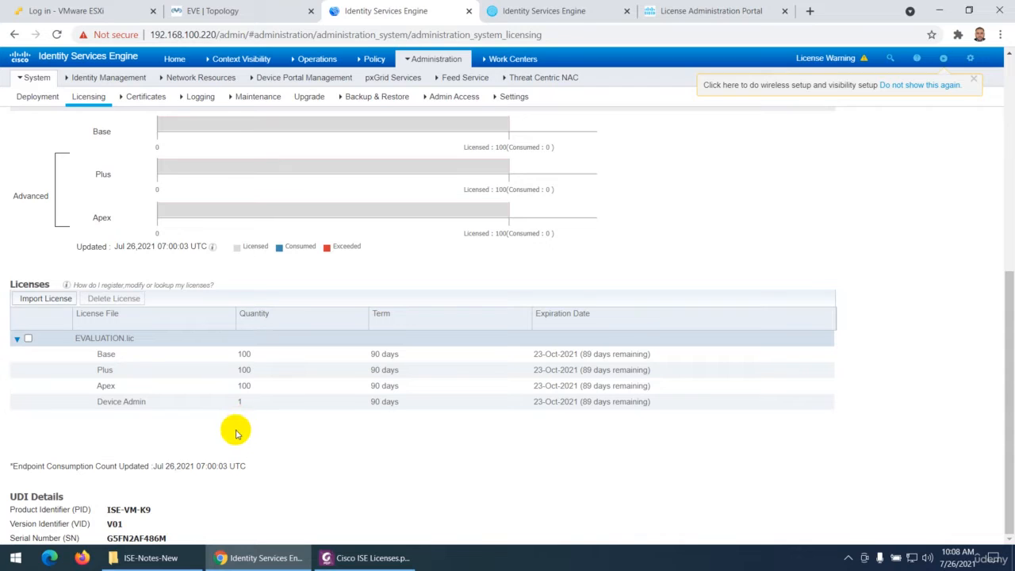
pyautogui.click(37, 300)
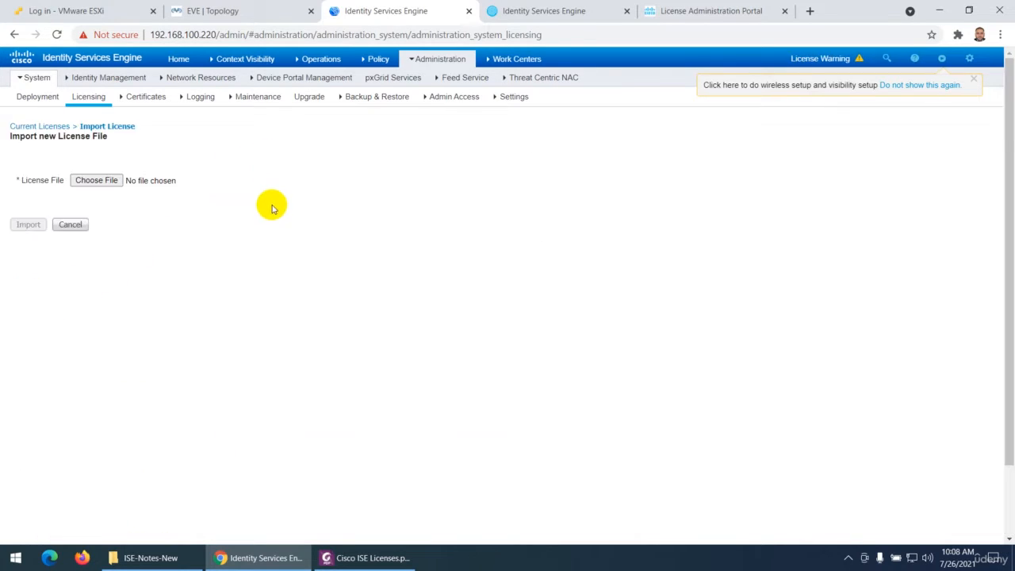
pyautogui.click(95, 181)
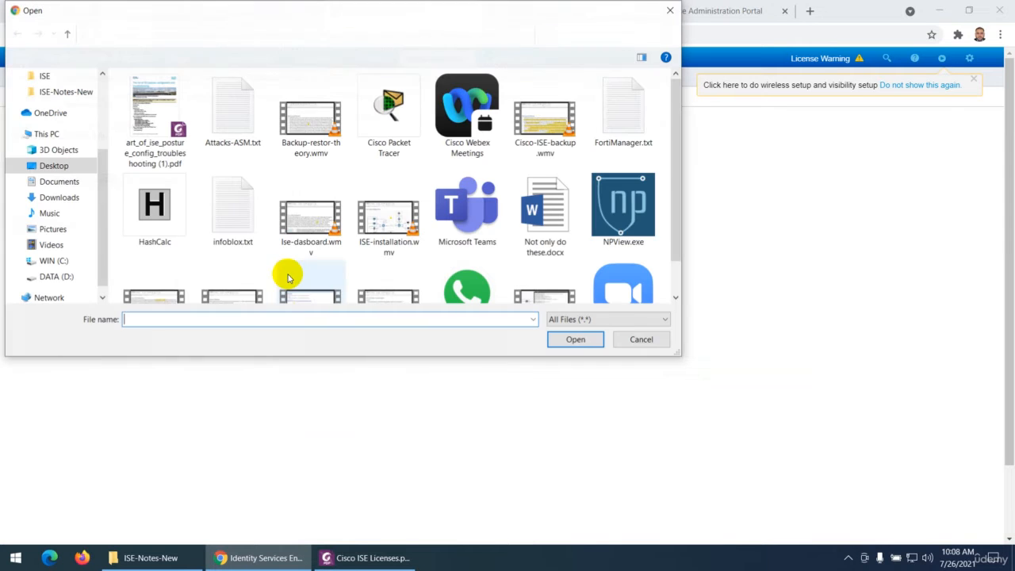
pyautogui.click(631, 341)
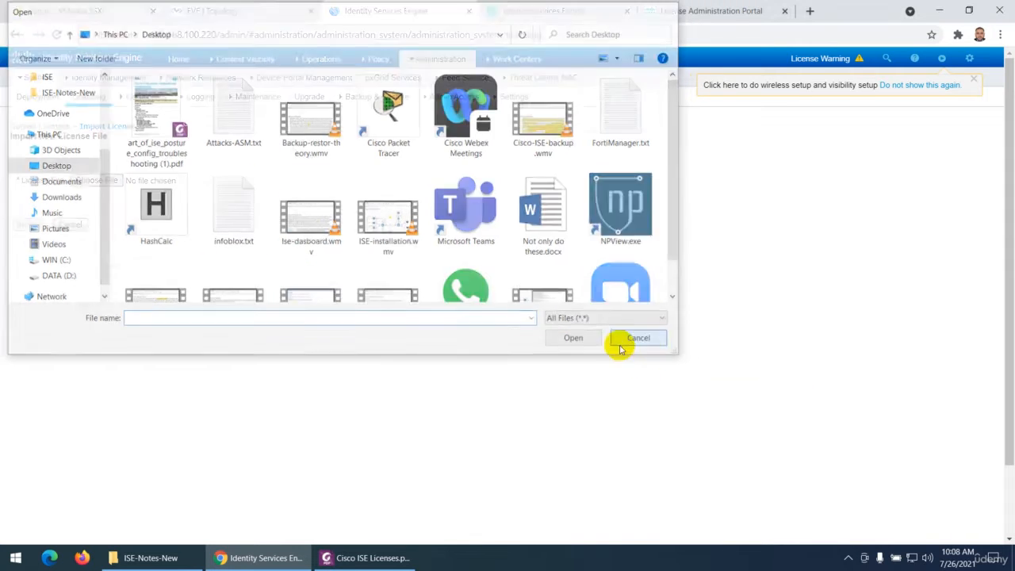
pyautogui.click(73, 225)
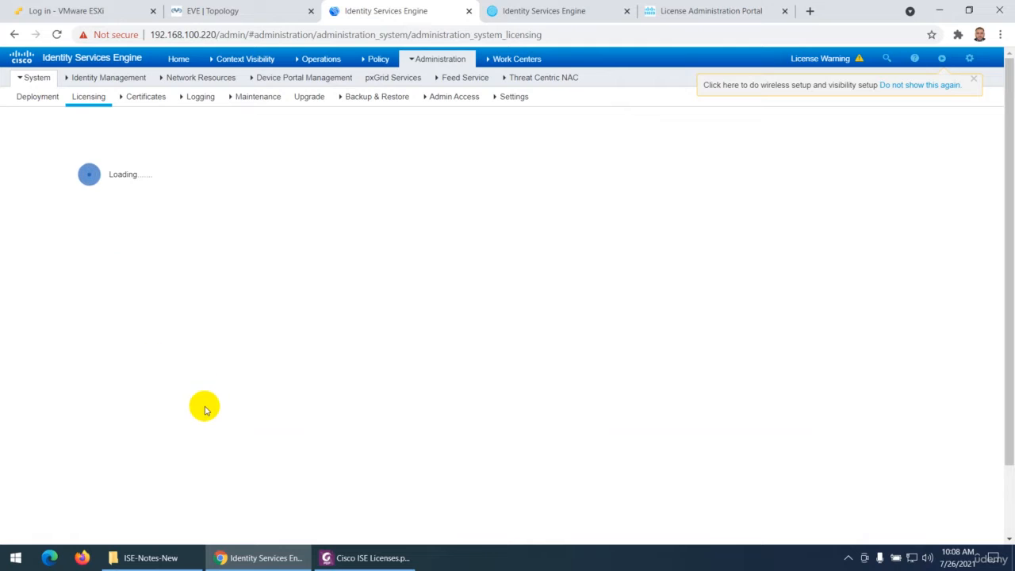
# Magnify the UDI Details, underline the Product and Version Identifier labels, circle the UDI values in red, and leave the annotation view
pyautogui.scroll(-3, 158, 374)
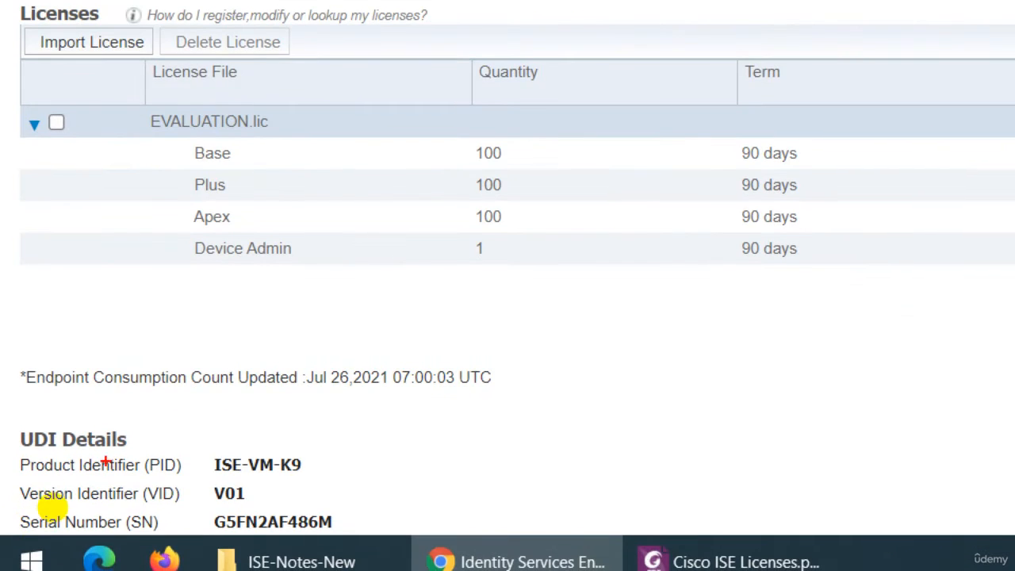
pyautogui.moveTo(9, 514); pyautogui.dragTo(73, 520)
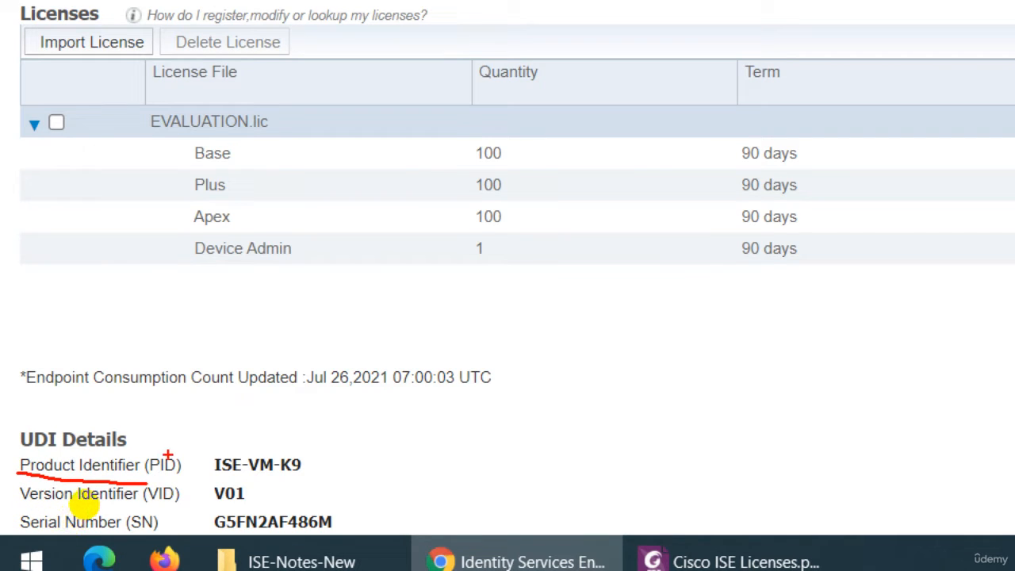
pyautogui.moveTo(168, 454); pyautogui.dragTo(181, 429)
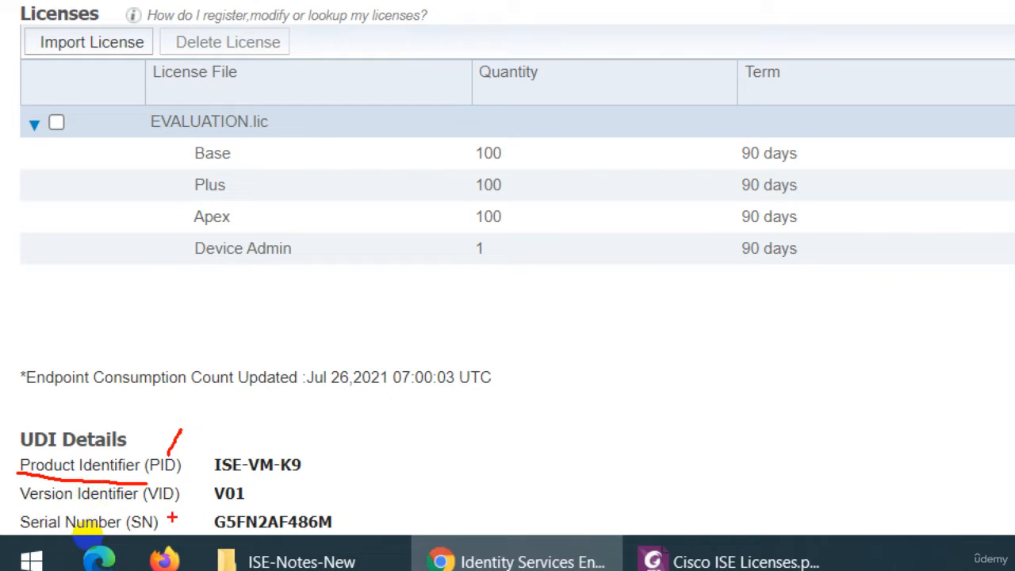
pyautogui.moveTo(145, 498); pyautogui.dragTo(177, 493)
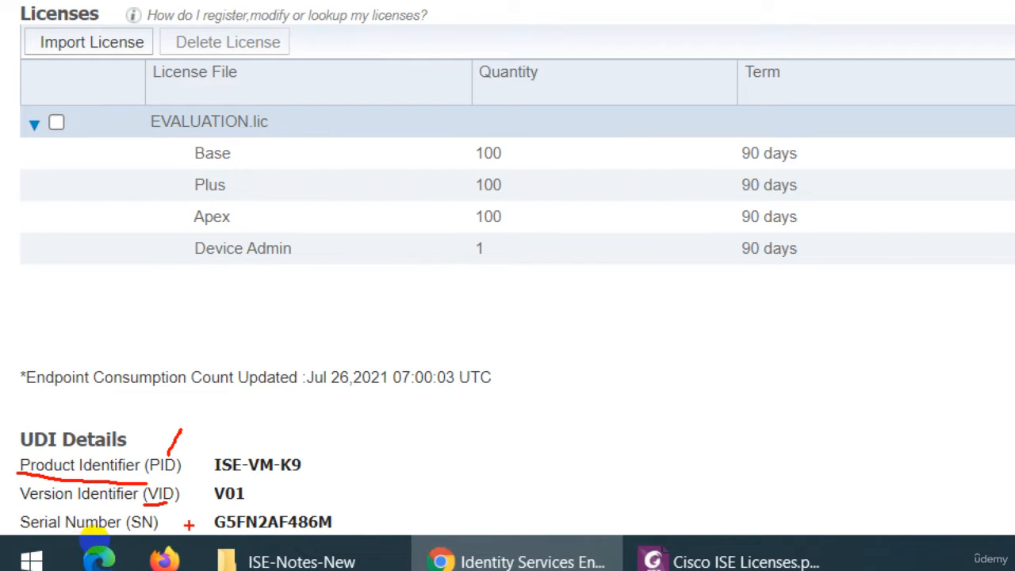
pyautogui.moveTo(205, 449)
pyautogui.mouseDown()
pyautogui.moveTo(249, 439)
pyautogui.moveTo(356, 498)
pyautogui.moveTo(247, 535)
pyautogui.moveTo(175, 507)
pyautogui.moveTo(208, 448)
pyautogui.mouseUp()
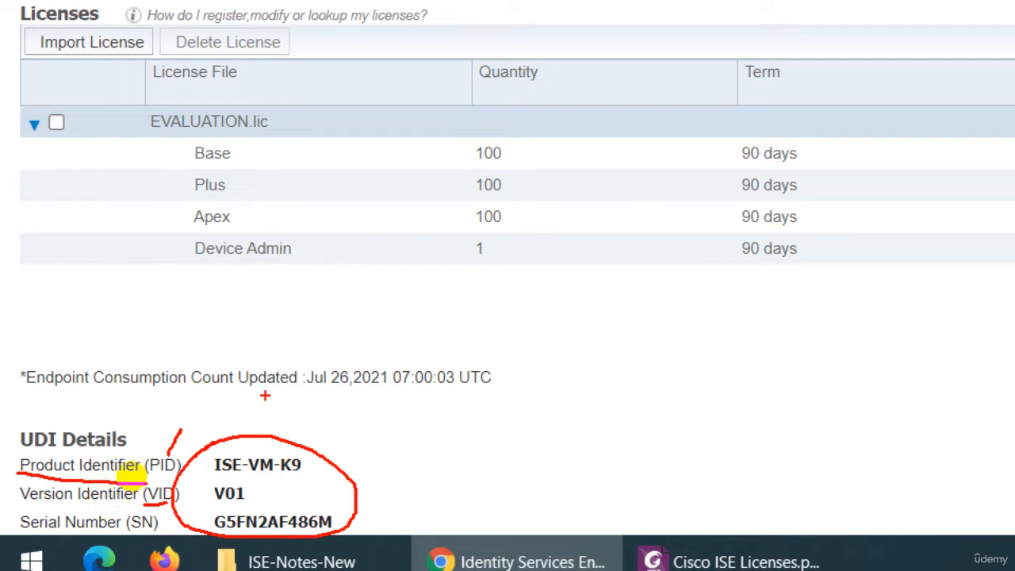
pyautogui.press('Escape')
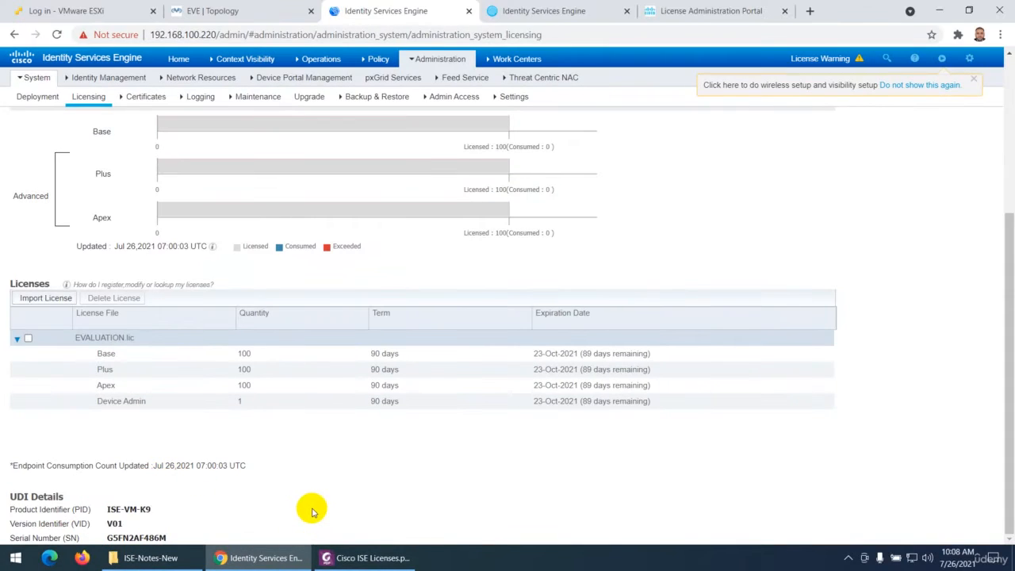
# Compare the Traditional Licensing notes in Foxit PhantomPDF with Chrome's license usage chart and Licenses table, and return to the PDF's Smart Licensing section
pyautogui.click(357, 559)
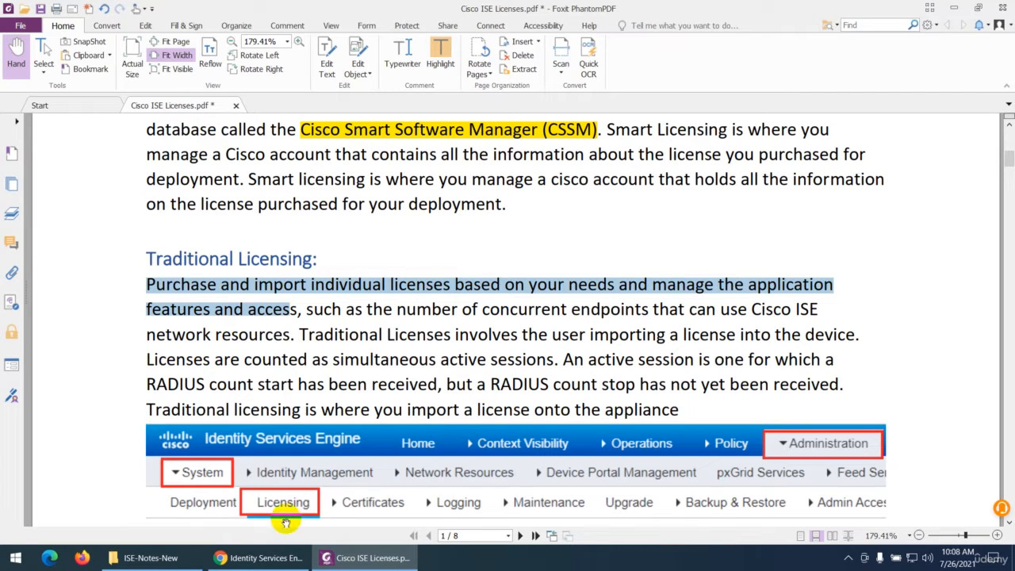
pyautogui.click(264, 555)
pyautogui.scroll(2, 241, 369)
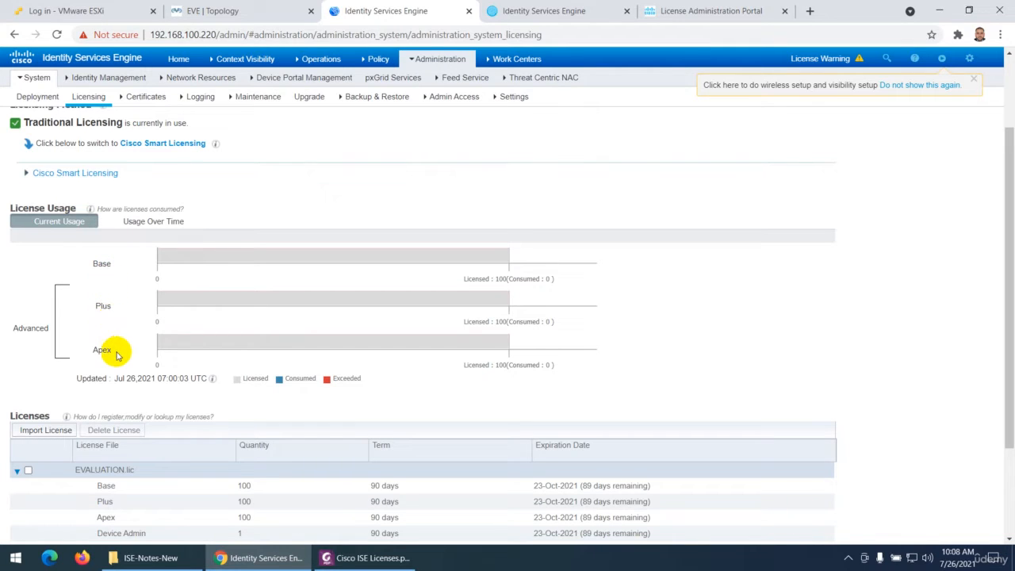
pyautogui.scroll(-2, 117, 355)
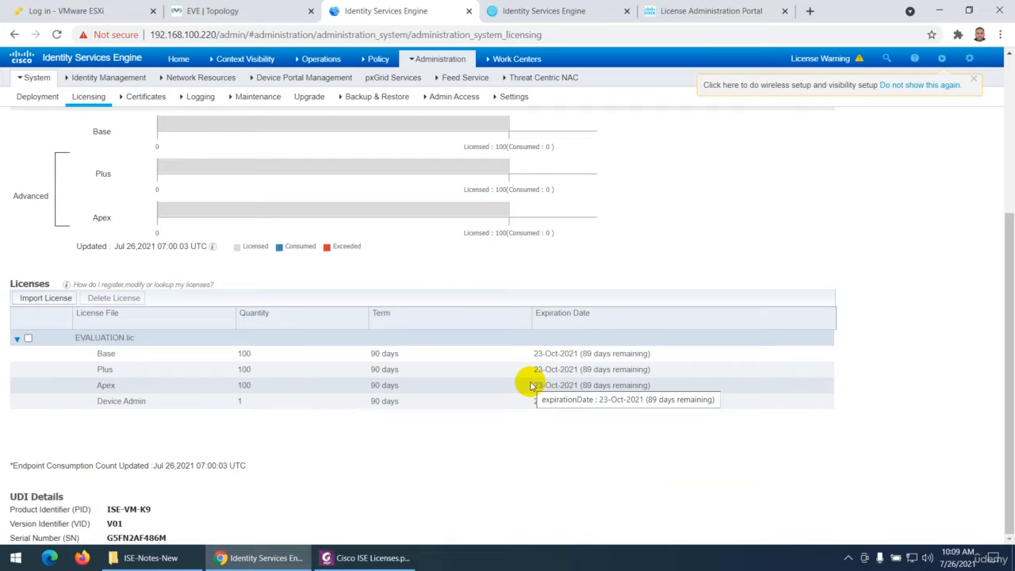
pyautogui.click(400, 558)
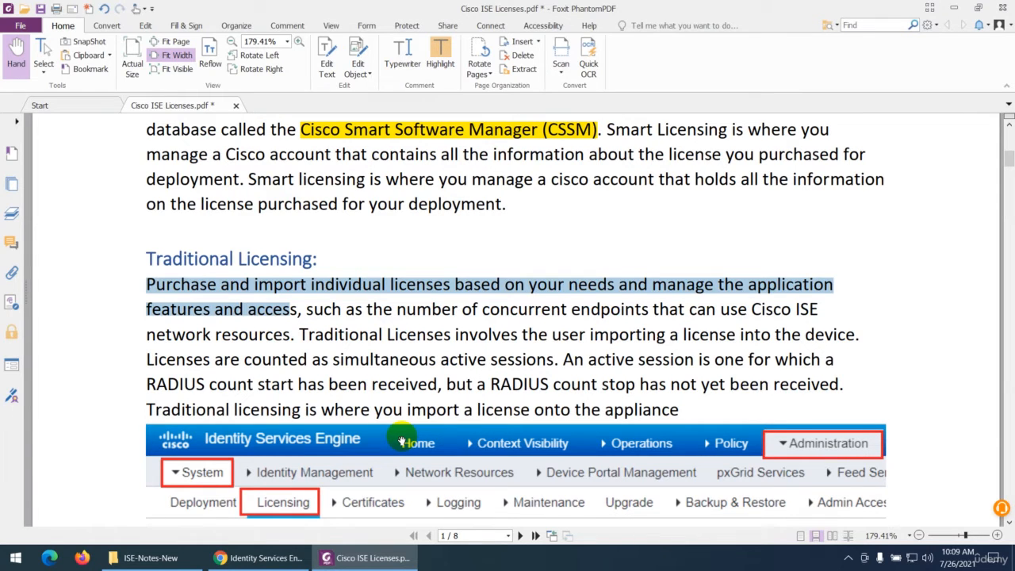
pyautogui.scroll(3, 402, 442)
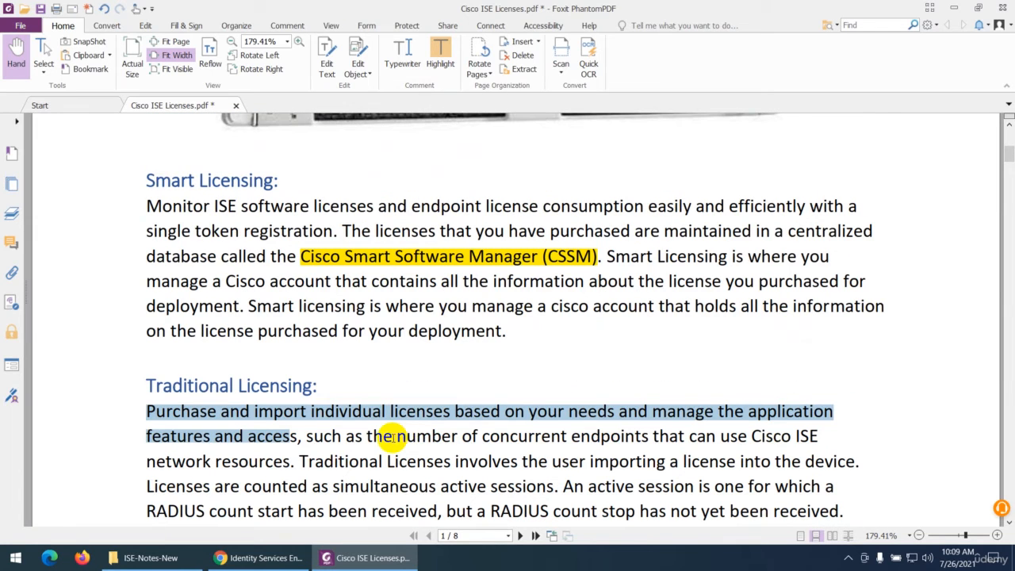
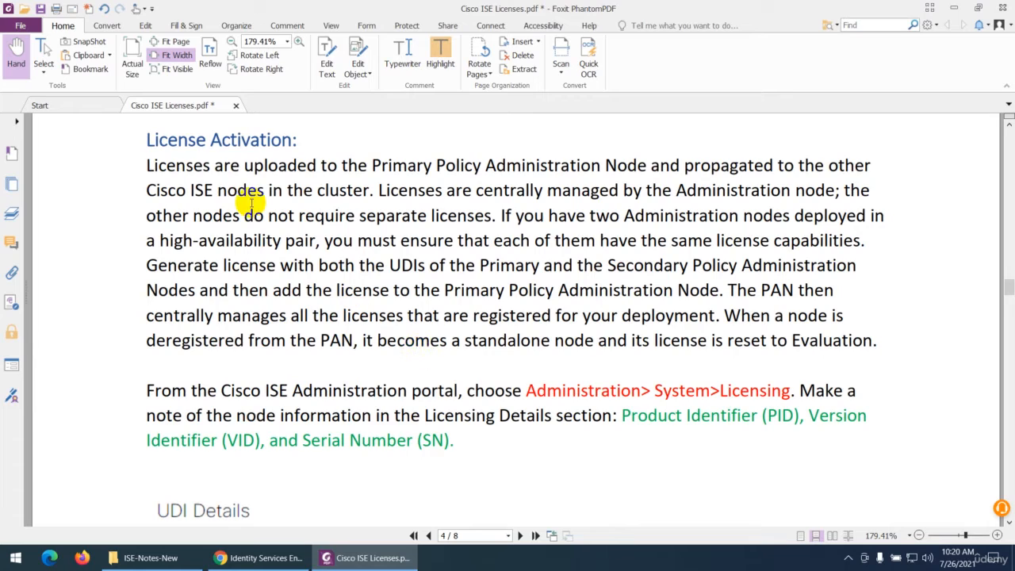
# Highlight "are uploaded to the Primary Policy Administration Node" and "propagated to the other Cisco ISE nodes in the cluster." under License Activation
pyautogui.moveTo(214, 165); pyautogui.dragTo(651, 165)
pyautogui.click(445, 75)
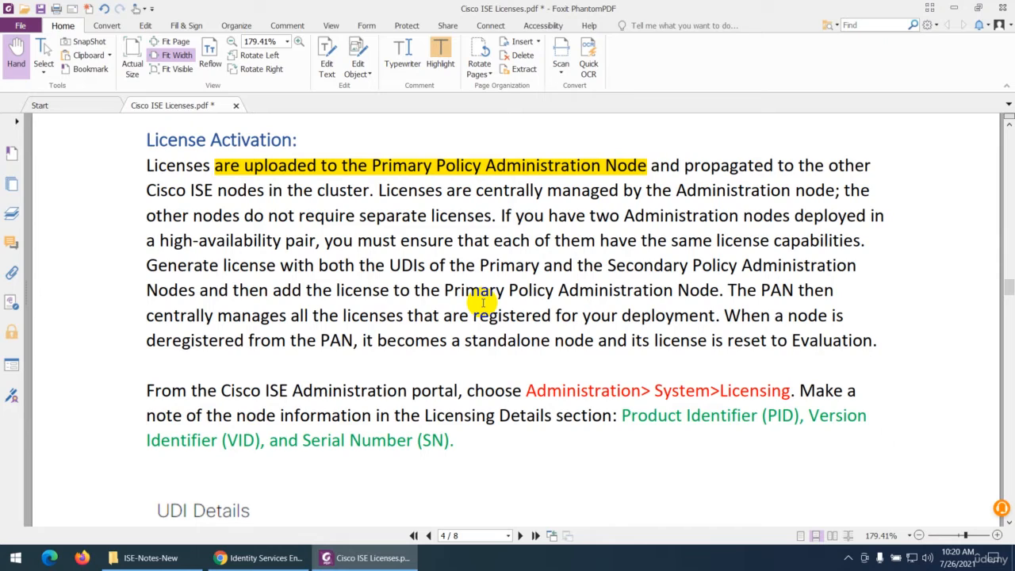
pyautogui.moveTo(685, 166); pyautogui.dragTo(374, 193)
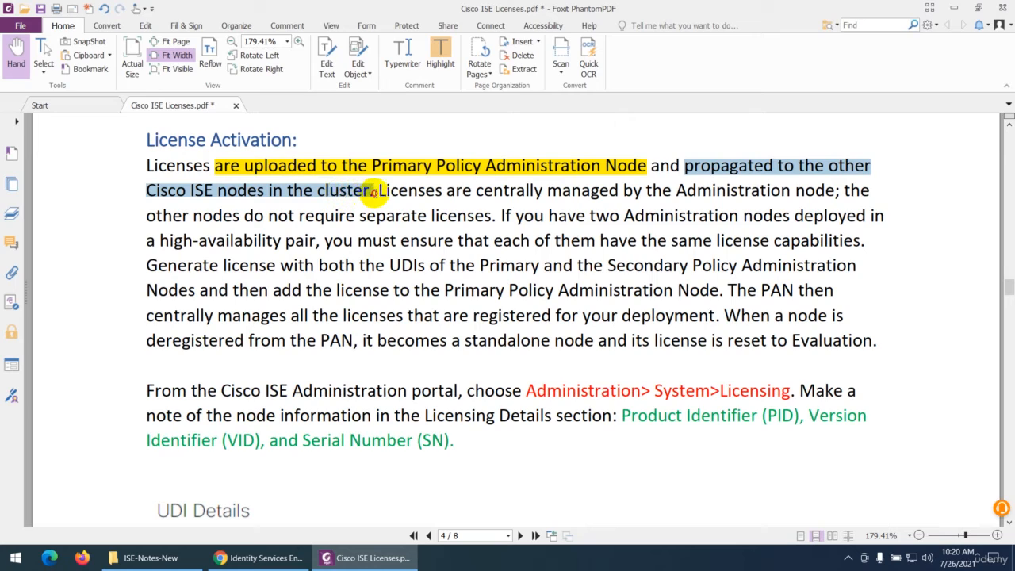
pyautogui.click(442, 57)
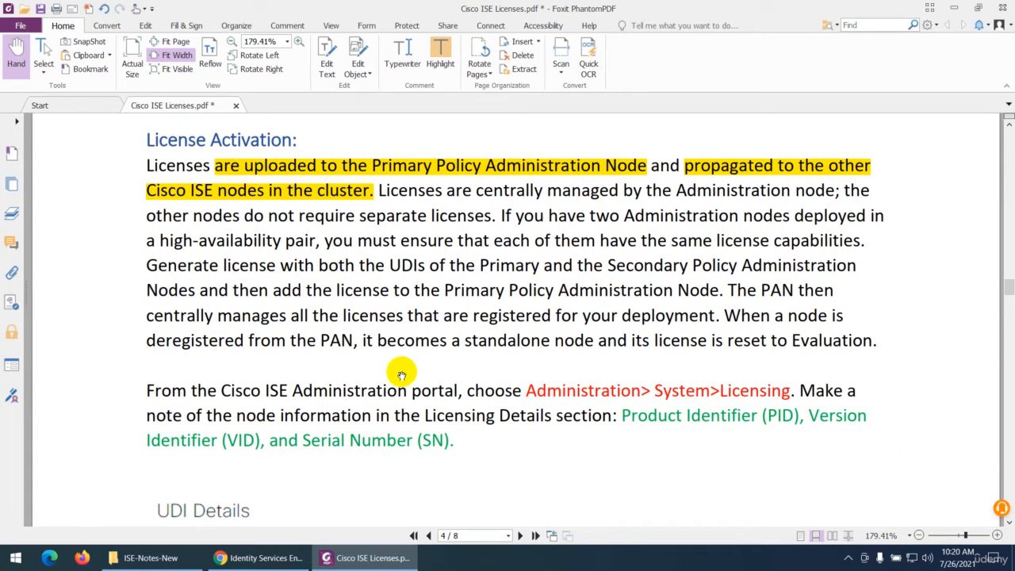
# Highlight "Product Identifier (PID)", "VID" and "Serial Number (SN)" in the paragraph about noting the node information
pyautogui.scroll(-2, 402, 375)
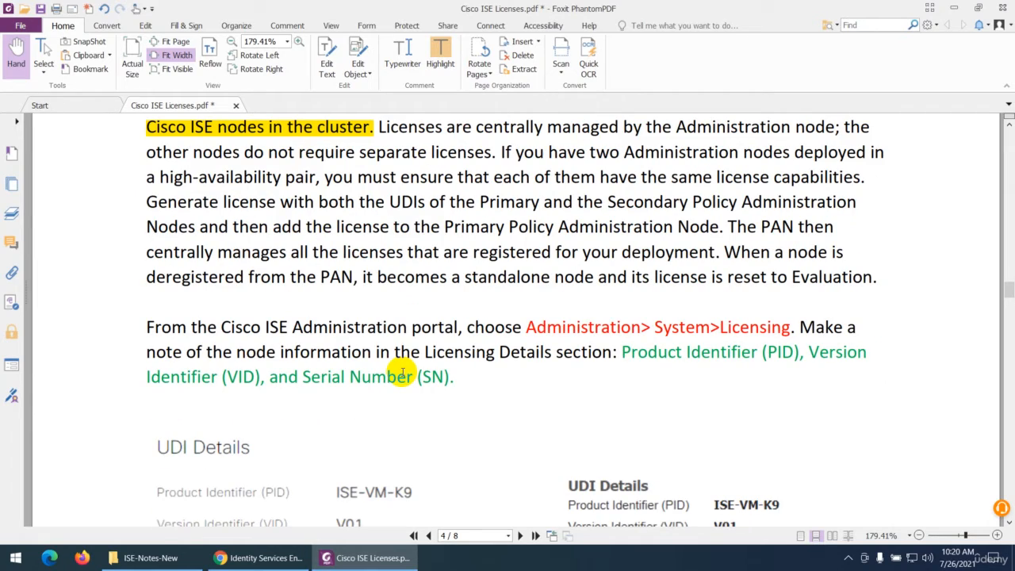
pyautogui.scroll(-3, 402, 375)
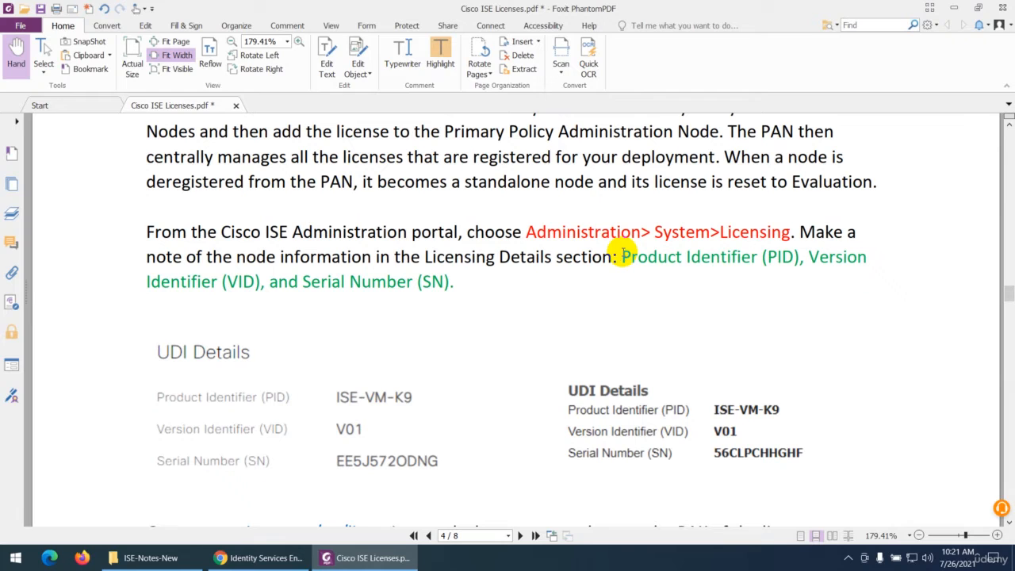
pyautogui.moveTo(623, 254); pyautogui.dragTo(799, 256)
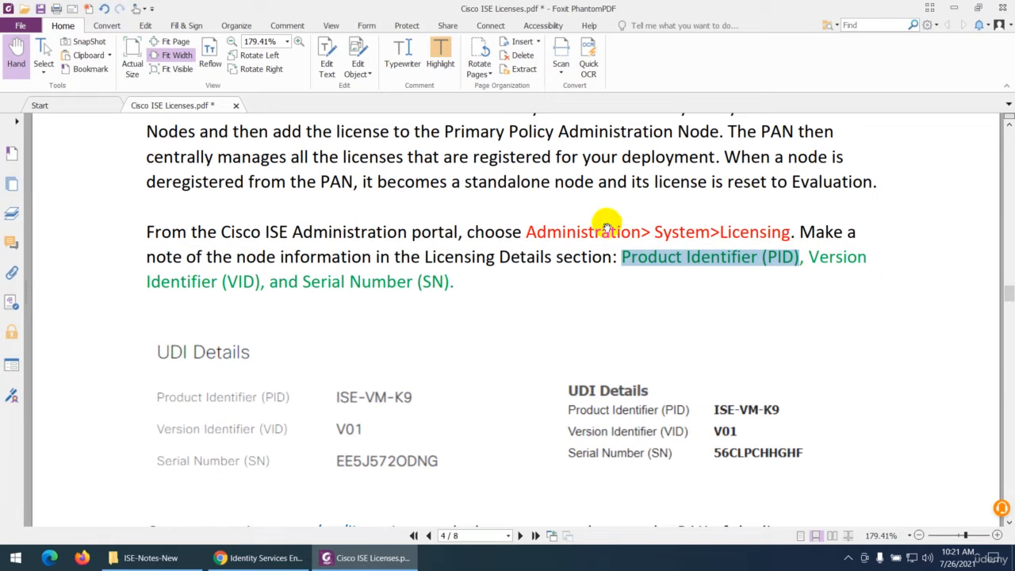
pyautogui.click(440, 60)
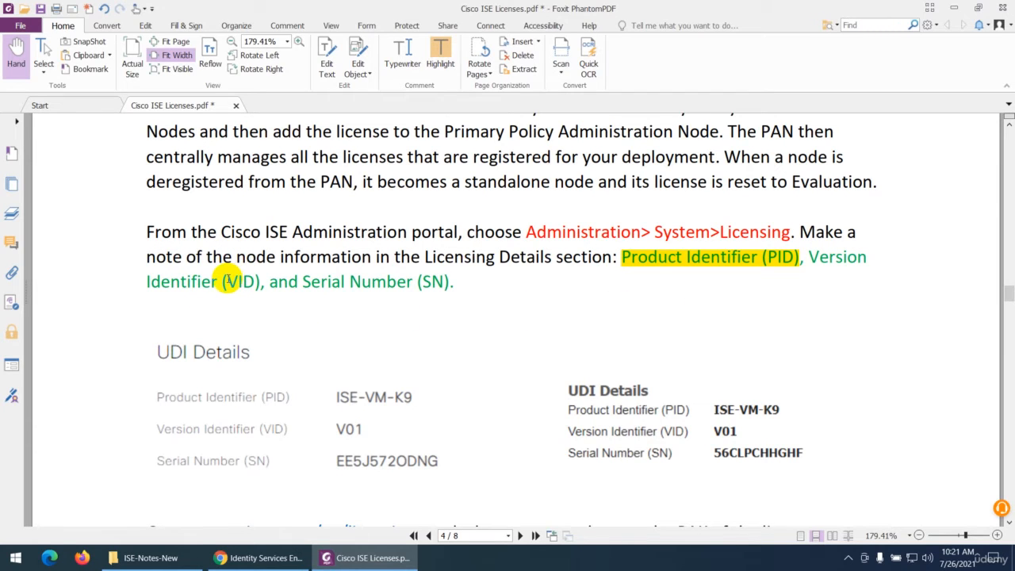
pyautogui.moveTo(227, 280); pyautogui.dragTo(258, 282)
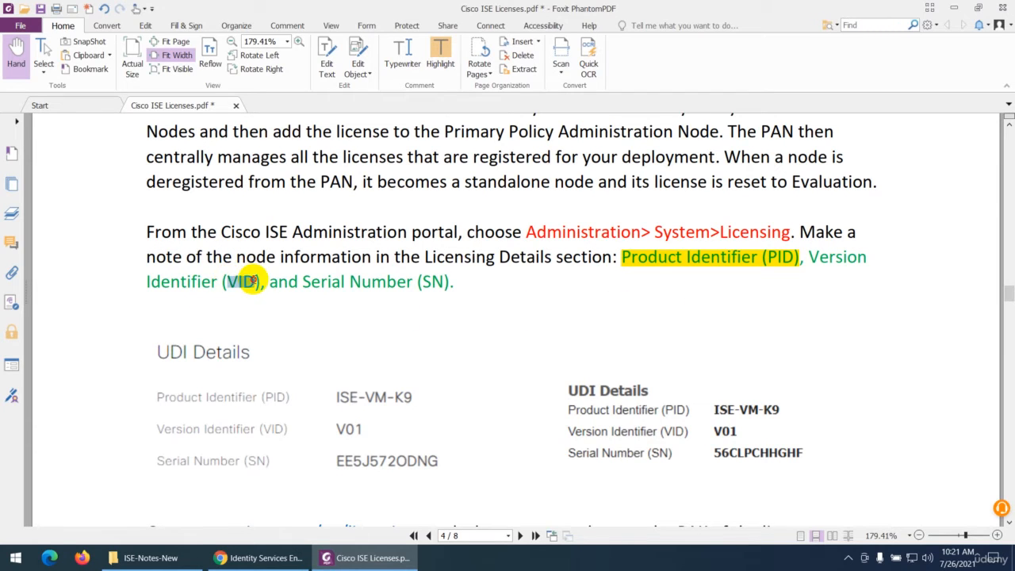
pyautogui.click(440, 54)
pyautogui.moveTo(303, 280); pyautogui.dragTo(453, 273)
pyautogui.click(441, 57)
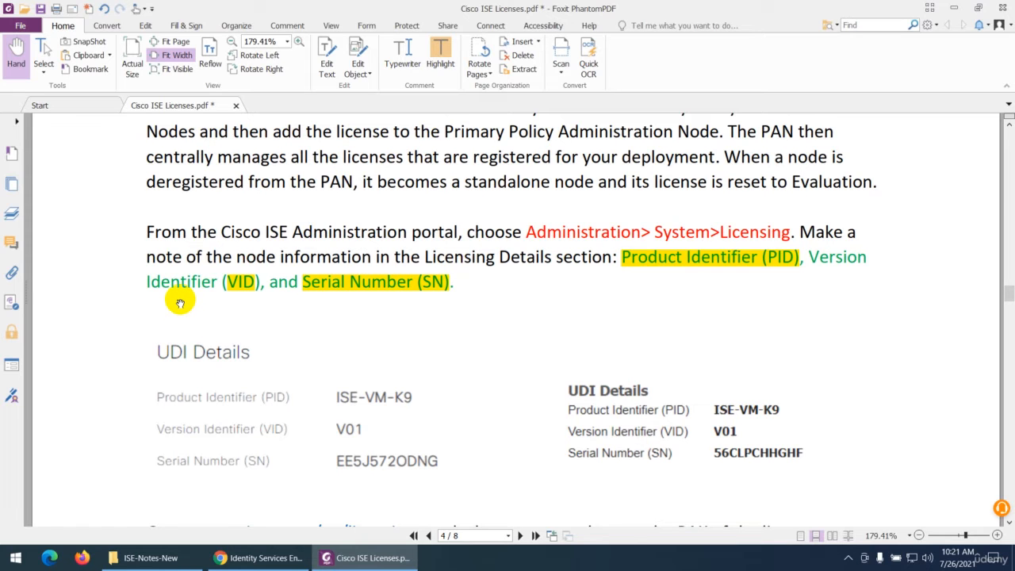
# Switch to the ISE page in Chrome, open Licensing under Administration > System, and bring the UDI Details into view
pyautogui.scroll(-2, 377, 308)
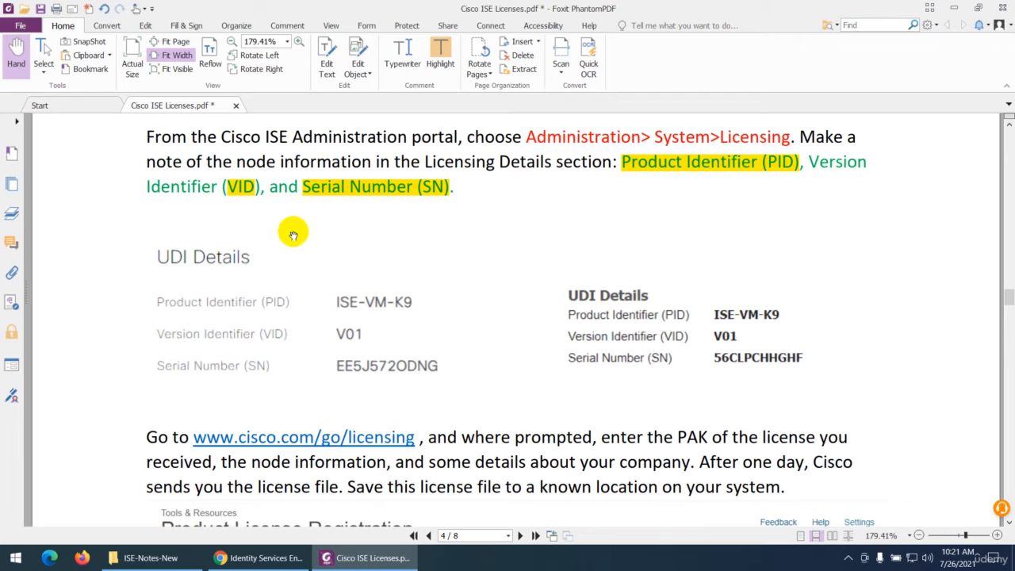
pyautogui.click(259, 558)
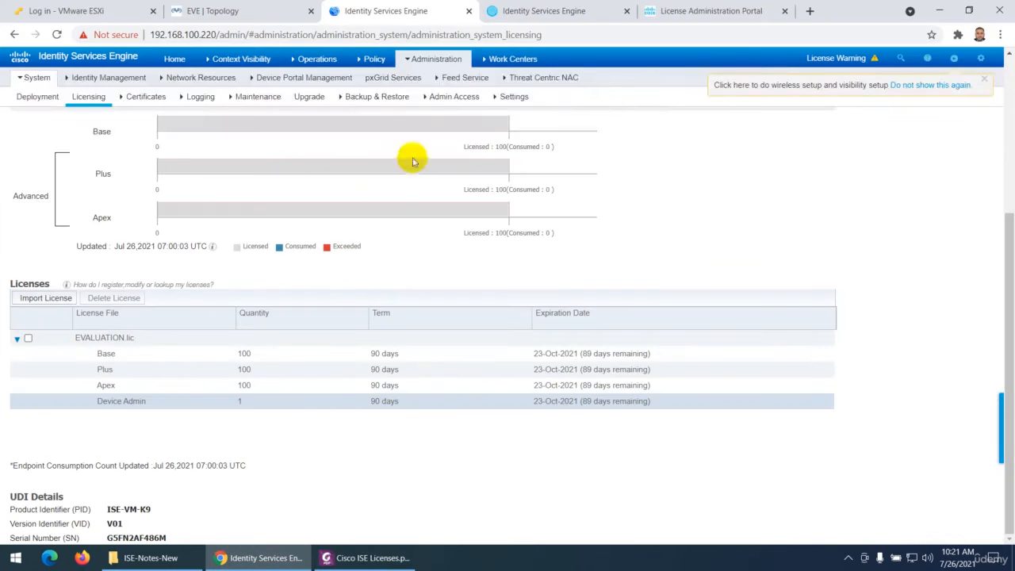
pyautogui.click(426, 70)
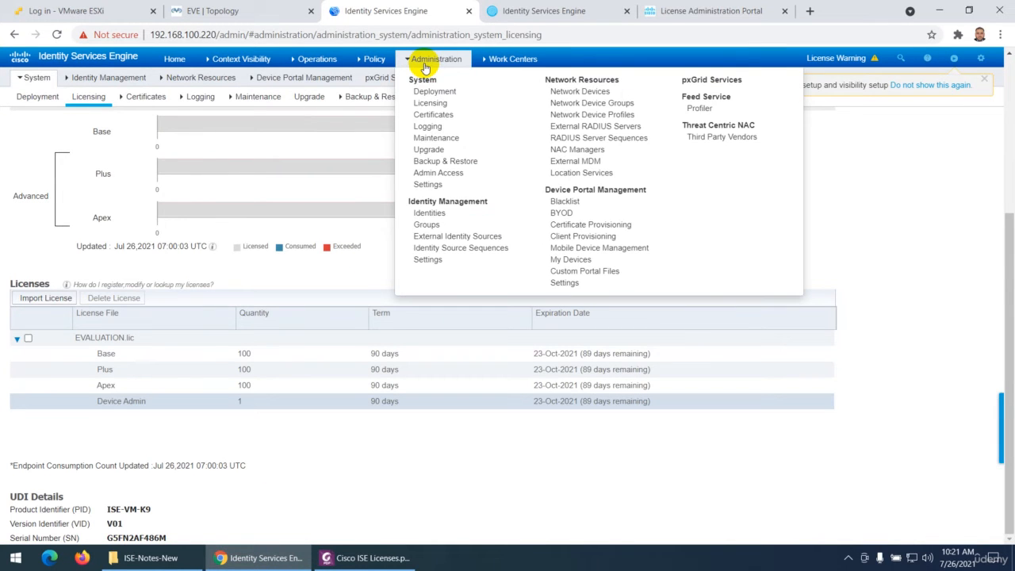
pyautogui.click(425, 103)
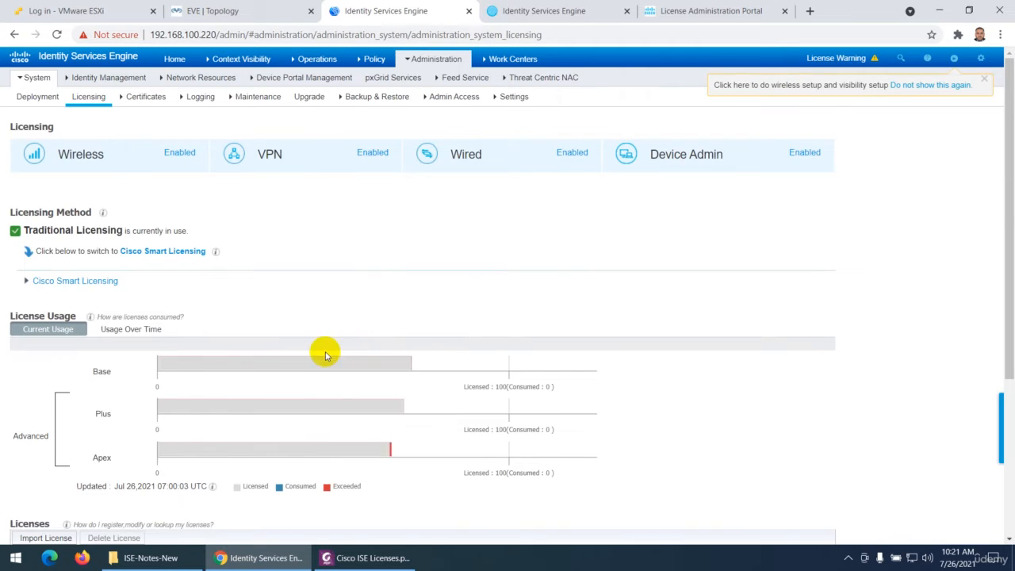
pyautogui.scroll(-3, 324, 354)
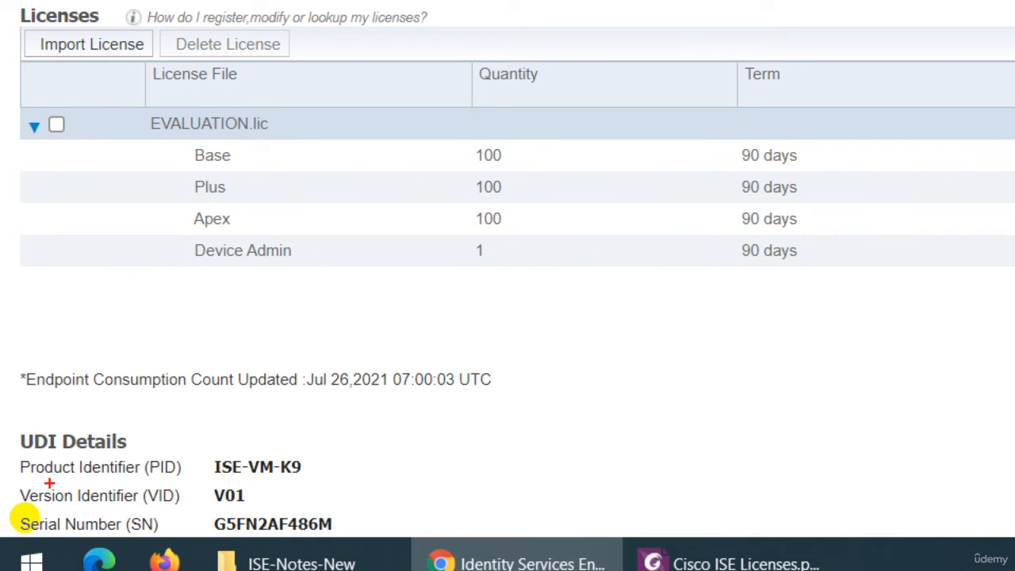
# Underline the three UDI Details labels in red, circle their values on the magnified view, and leave the annotation view
pyautogui.moveTo(34, 478); pyautogui.dragTo(150, 482)
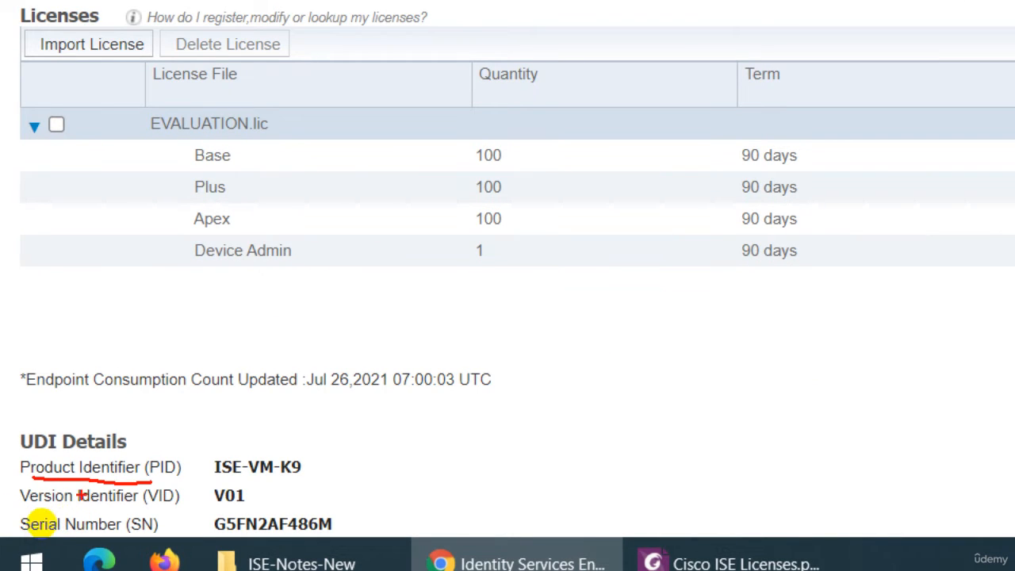
pyautogui.moveTo(23, 506); pyautogui.dragTo(155, 507)
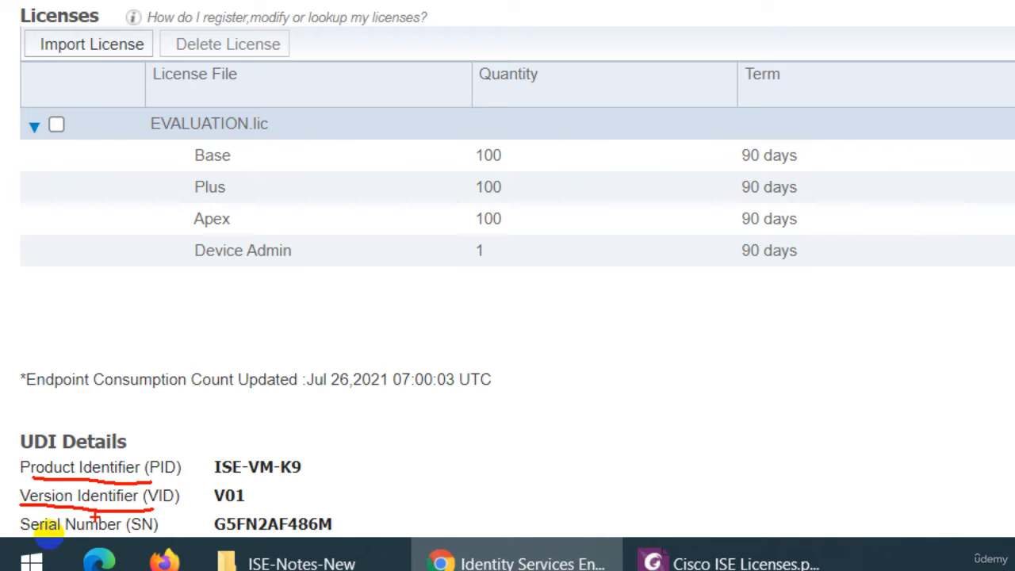
pyautogui.moveTo(16, 537); pyautogui.dragTo(189, 545)
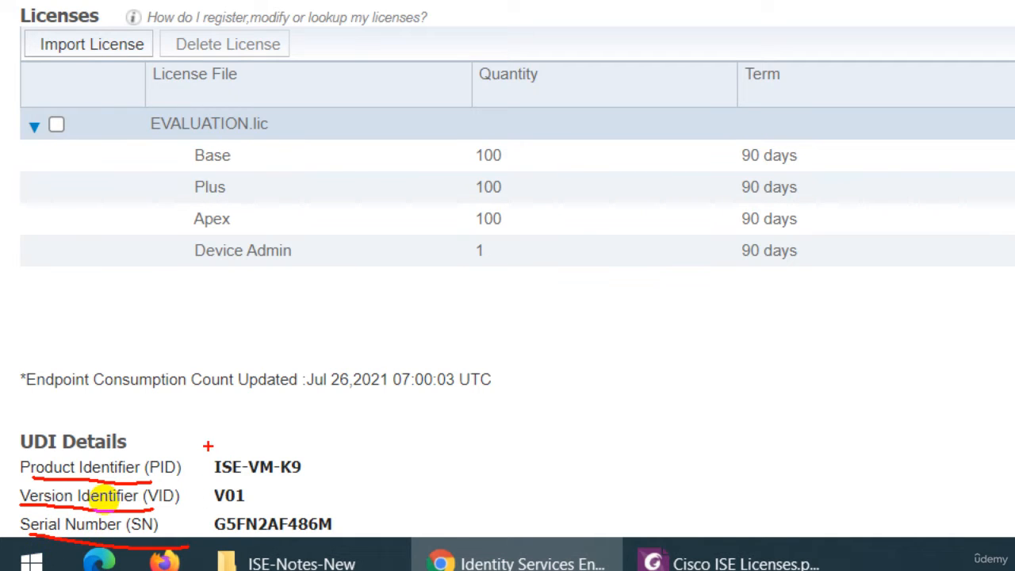
pyautogui.moveTo(206, 446)
pyautogui.mouseDown()
pyautogui.moveTo(331, 433)
pyautogui.moveTo(349, 555)
pyautogui.moveTo(214, 549)
pyautogui.moveTo(207, 442)
pyautogui.mouseUp()
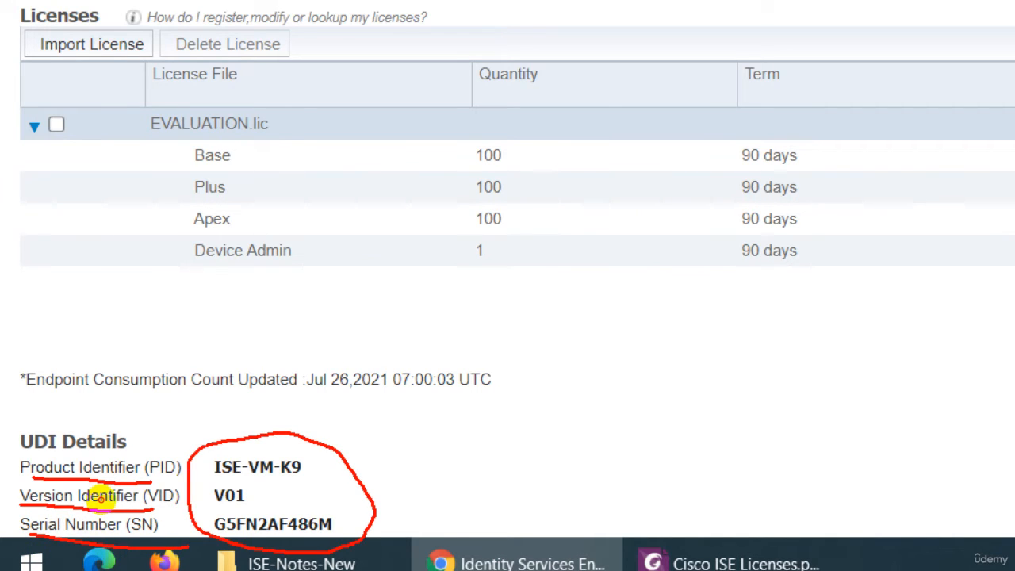
pyautogui.press('Escape')
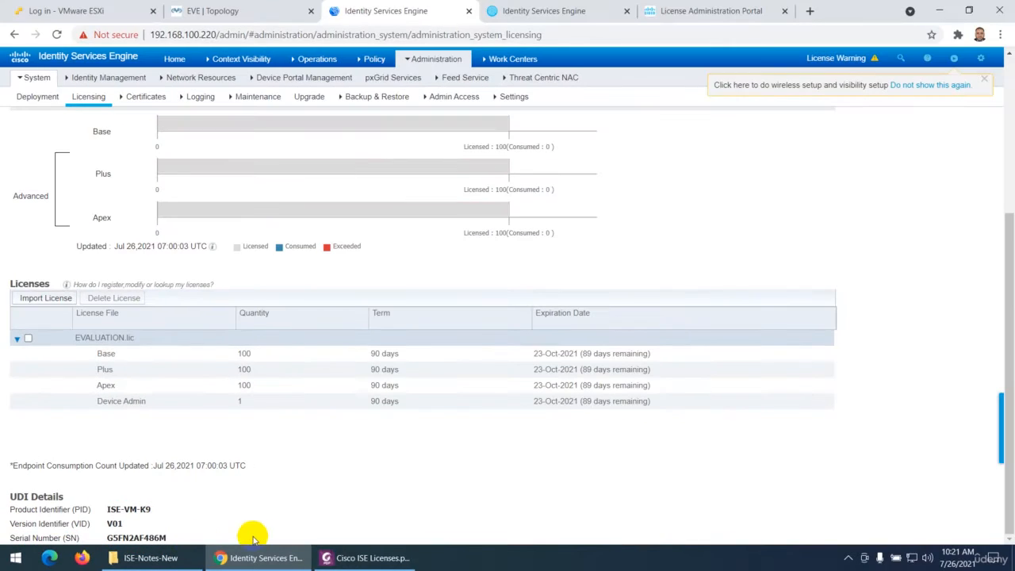
# Point out the serial number and the Product Identifier label and value by selecting their text in UDI Details
pyautogui.moveTo(181, 537); pyautogui.dragTo(107, 510)
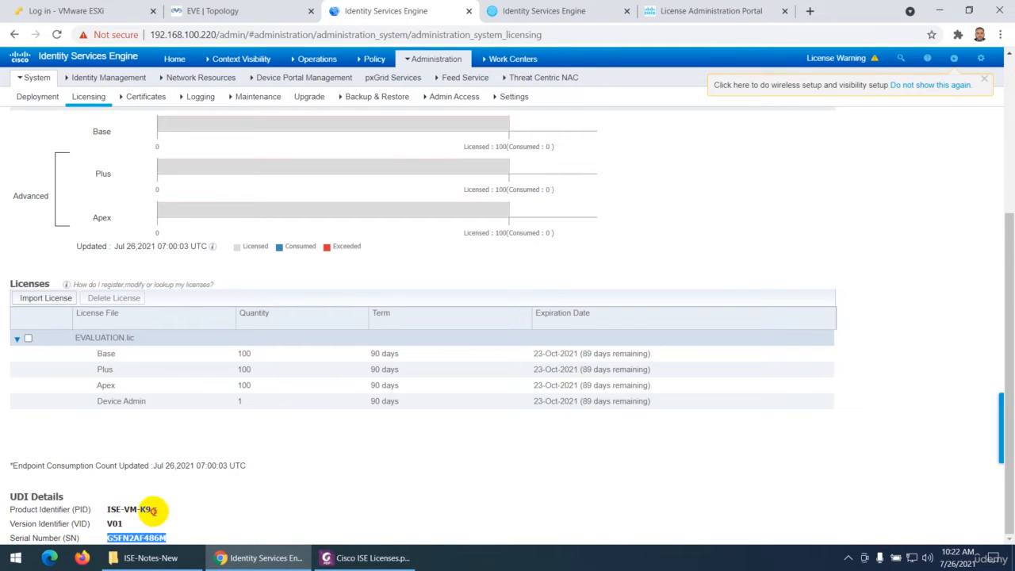
pyautogui.moveTo(150, 510); pyautogui.dragTo(106, 510)
pyautogui.click(56, 513)
pyautogui.tripleClick(54, 514)
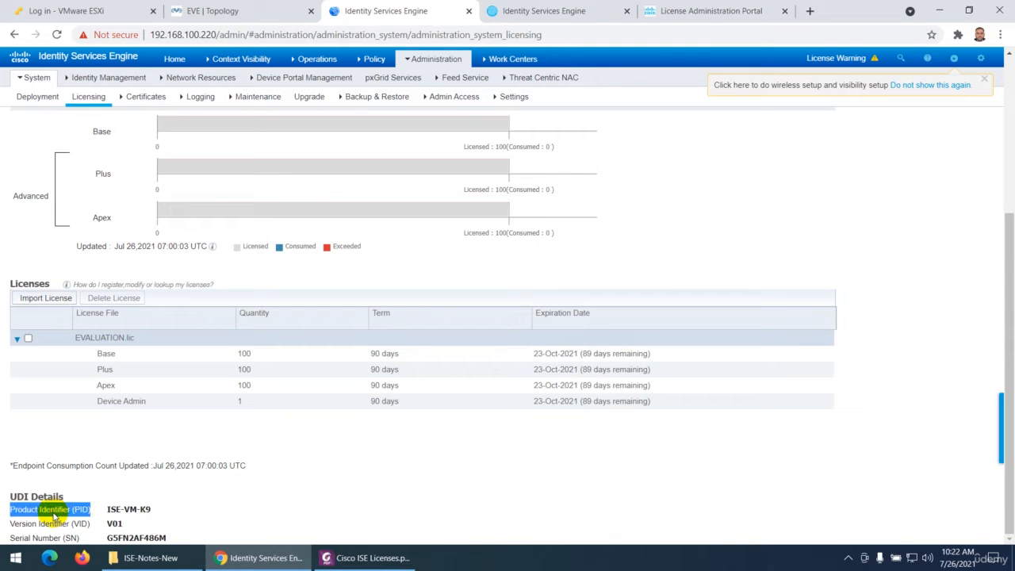
pyautogui.click(136, 510)
pyautogui.moveTo(145, 509); pyautogui.dragTo(40, 508)
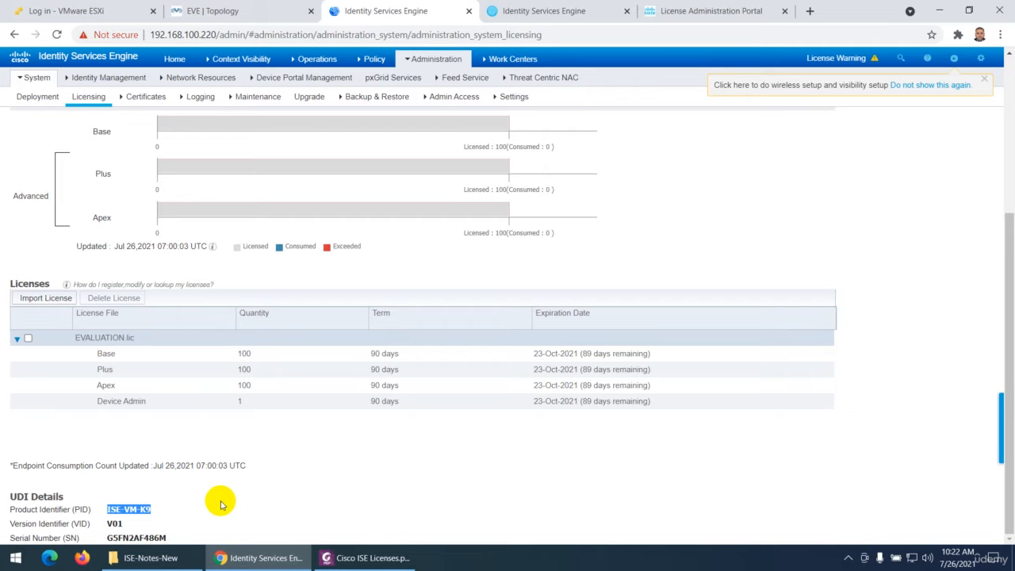
# Open the Licensing page under Administration > System on the ISE node at 192.168.100.210
pyautogui.click(521, 10)
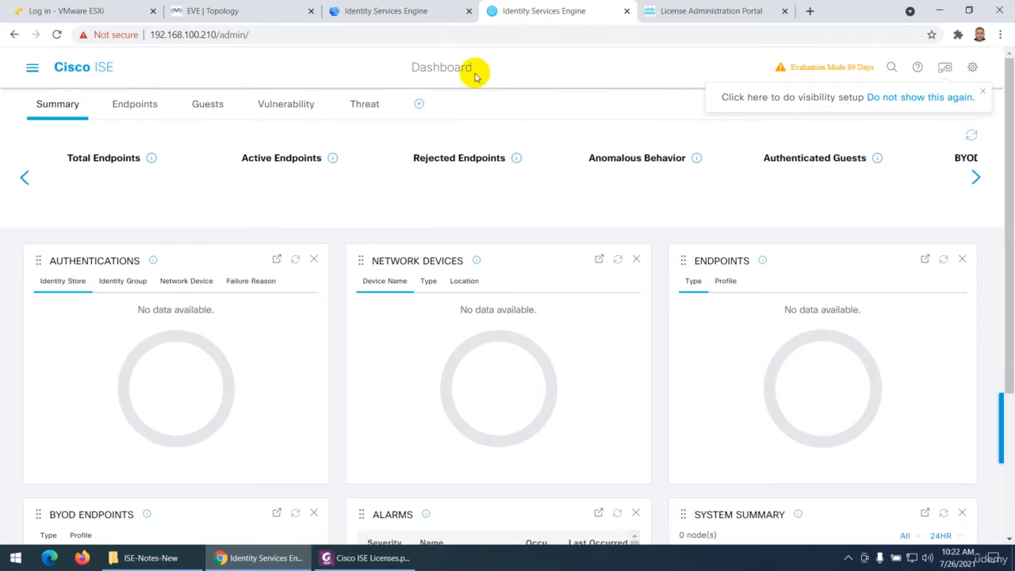
pyautogui.click(32, 67)
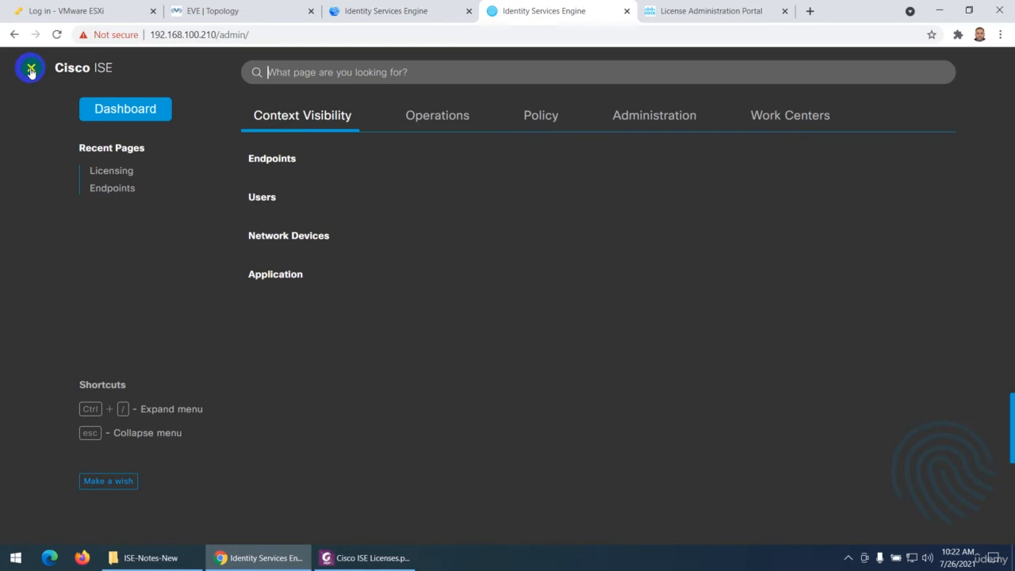
pyautogui.click(639, 125)
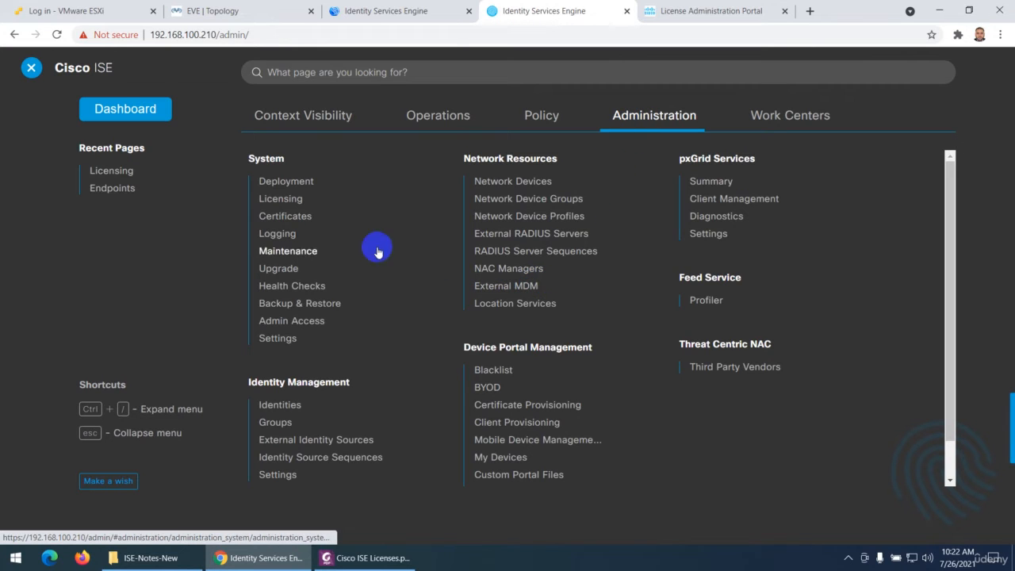
pyautogui.click(284, 203)
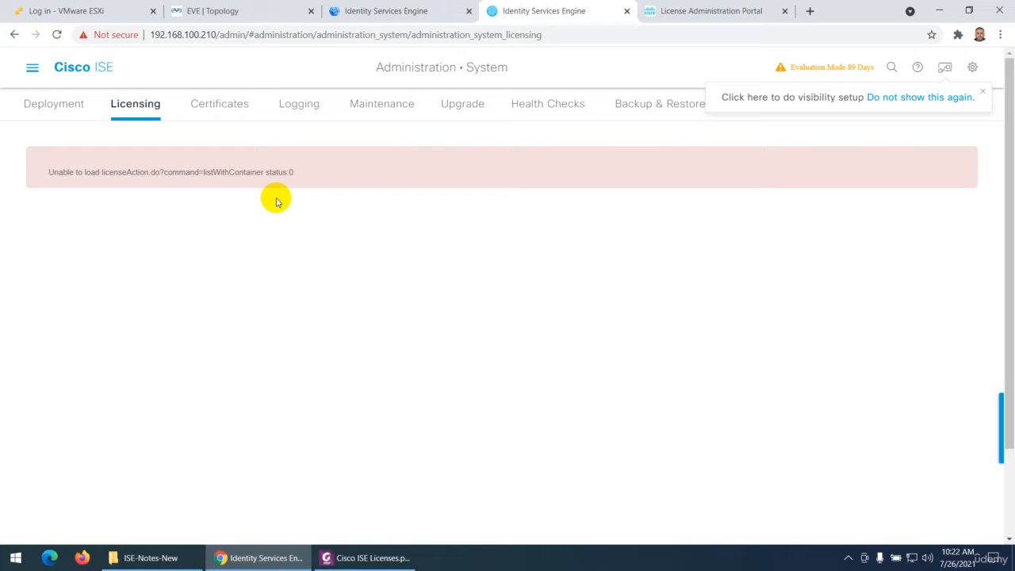
# Dismiss the visibility setup prompt, reload the 192.168.100.210 Licensing page, and proceed past the certificate warning
pyautogui.click(982, 92)
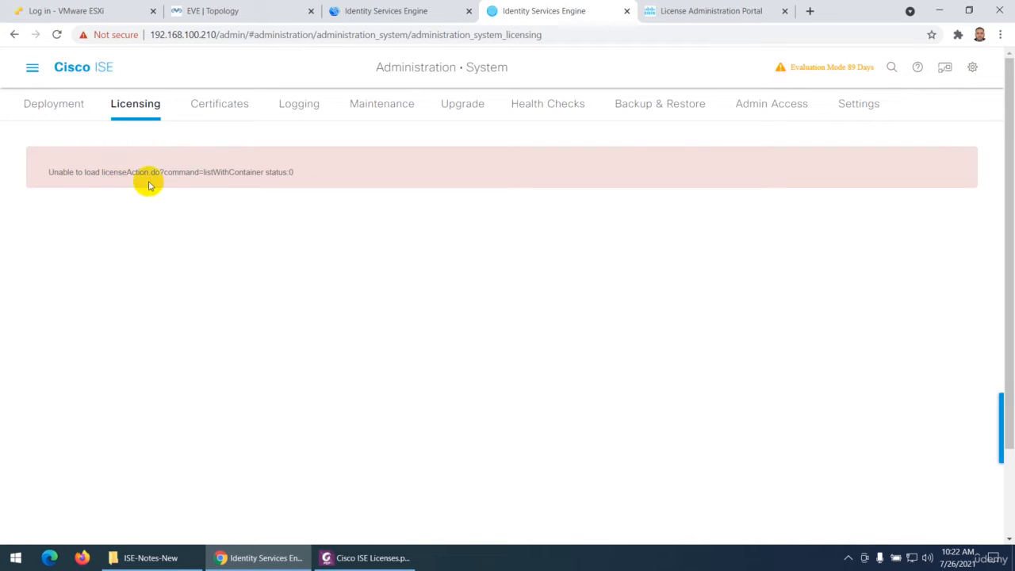
pyautogui.click(62, 38)
pyautogui.click(341, 384)
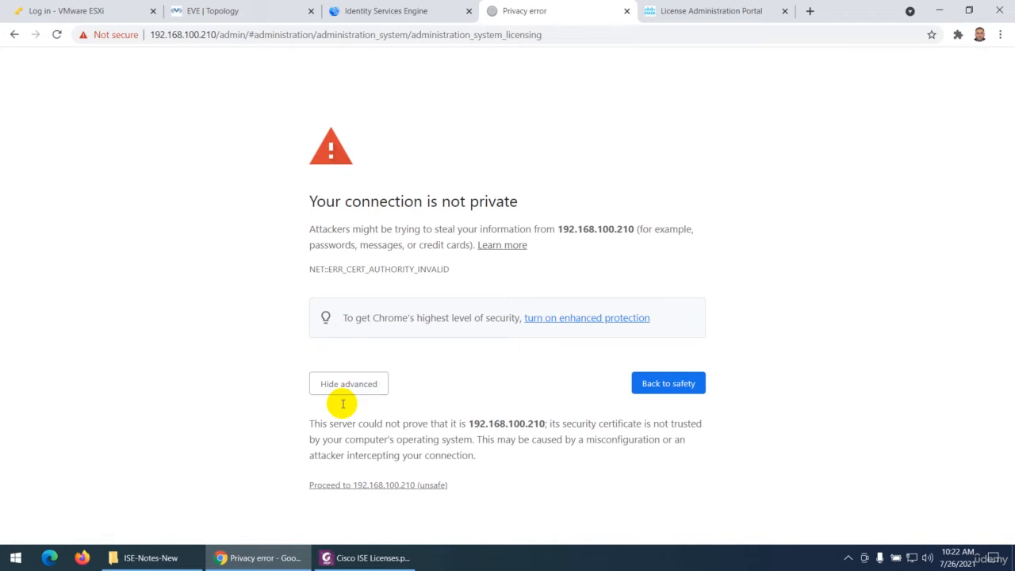
pyautogui.click(385, 484)
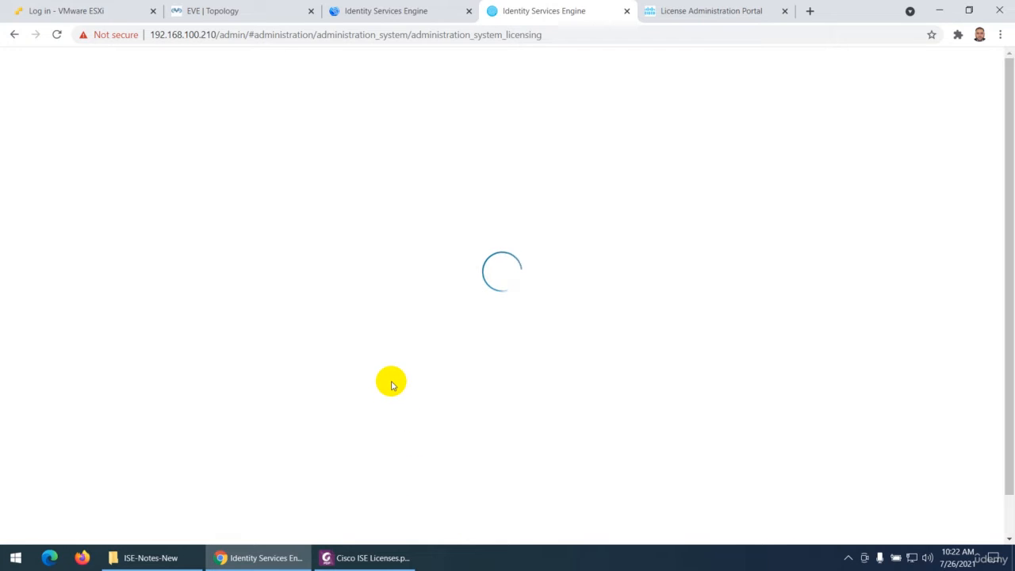
# Return to the Licensing page of the 192.168.100.220 node and select the EVALUATION.lic license file
pyautogui.click(389, 11)
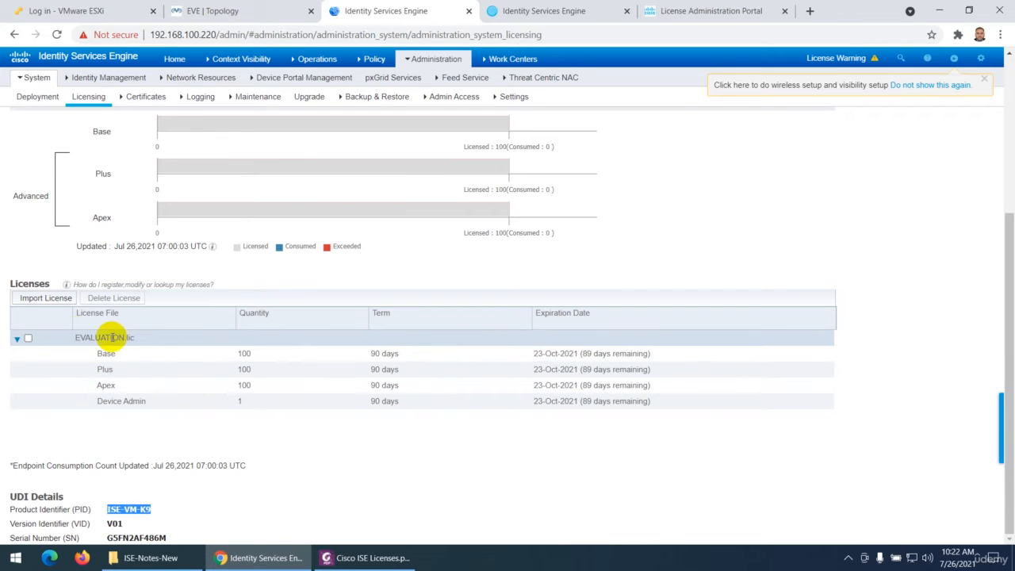
pyautogui.click(29, 339)
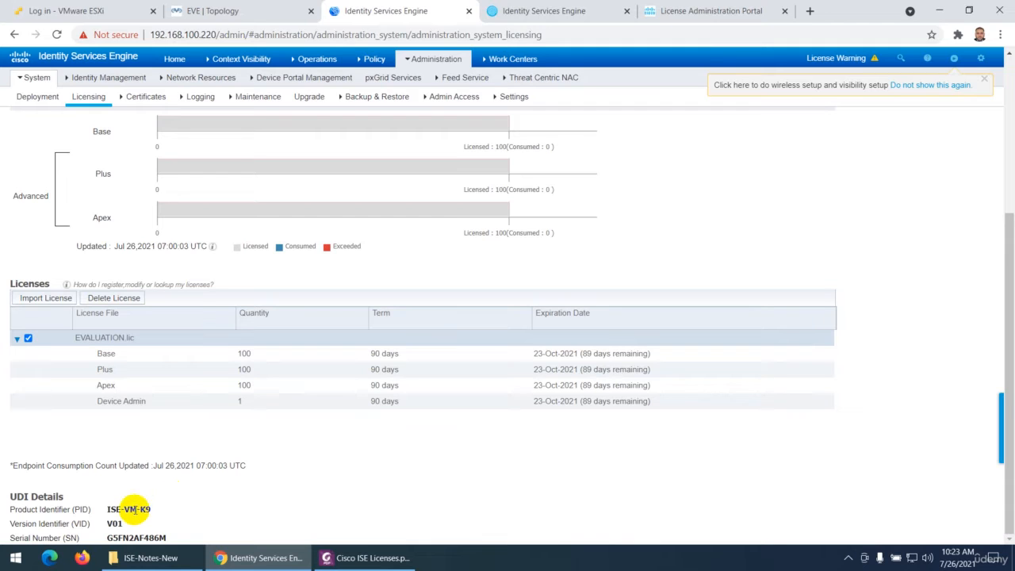
# Compare the UDI Details of the 192.168.100.210 and 192.168.100.220 nodes, and return to the PDF notes in Foxit PhantomPDF
pyautogui.click(547, 12)
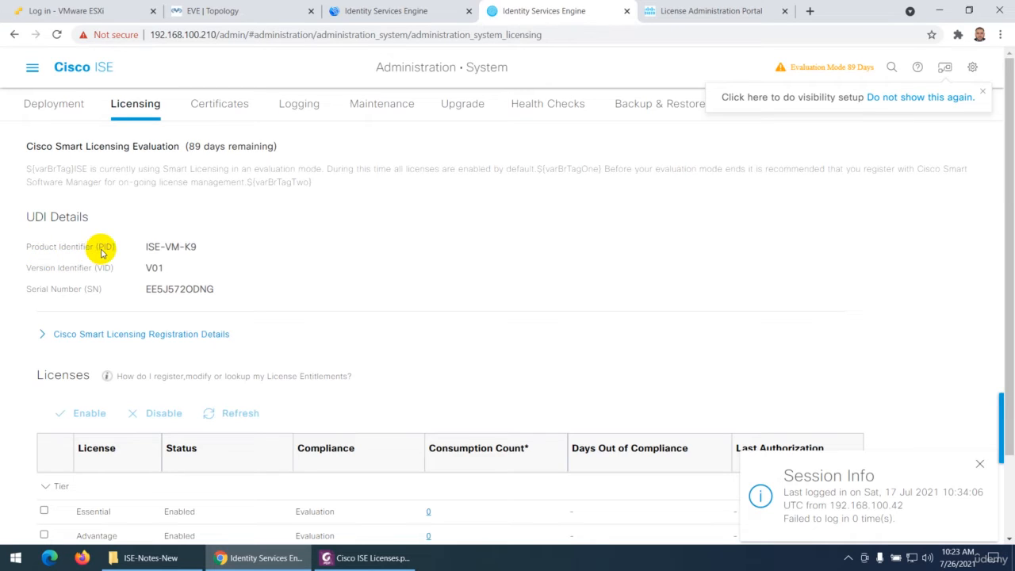
pyautogui.moveTo(92, 248); pyautogui.dragTo(103, 290)
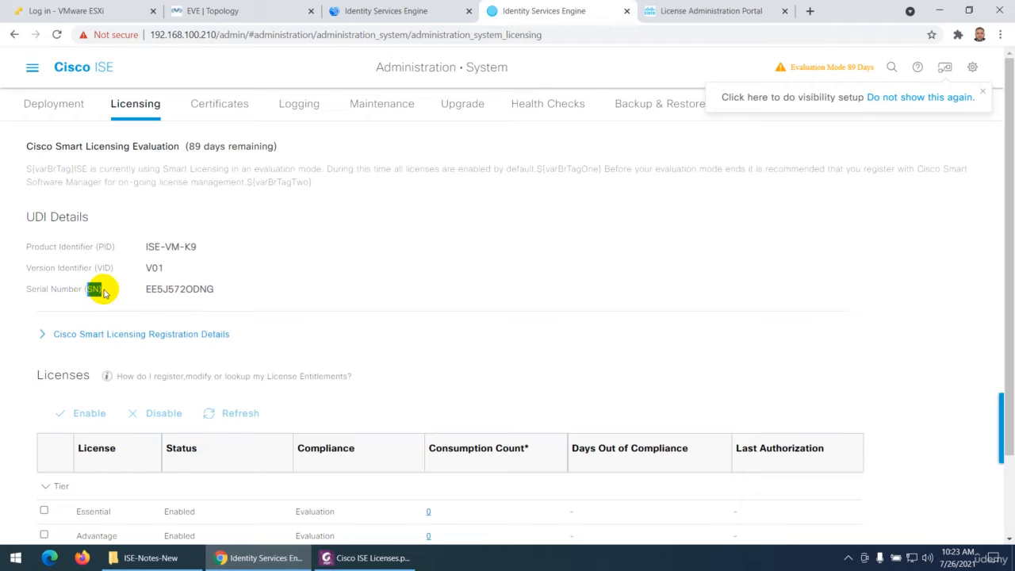
pyautogui.click(399, 19)
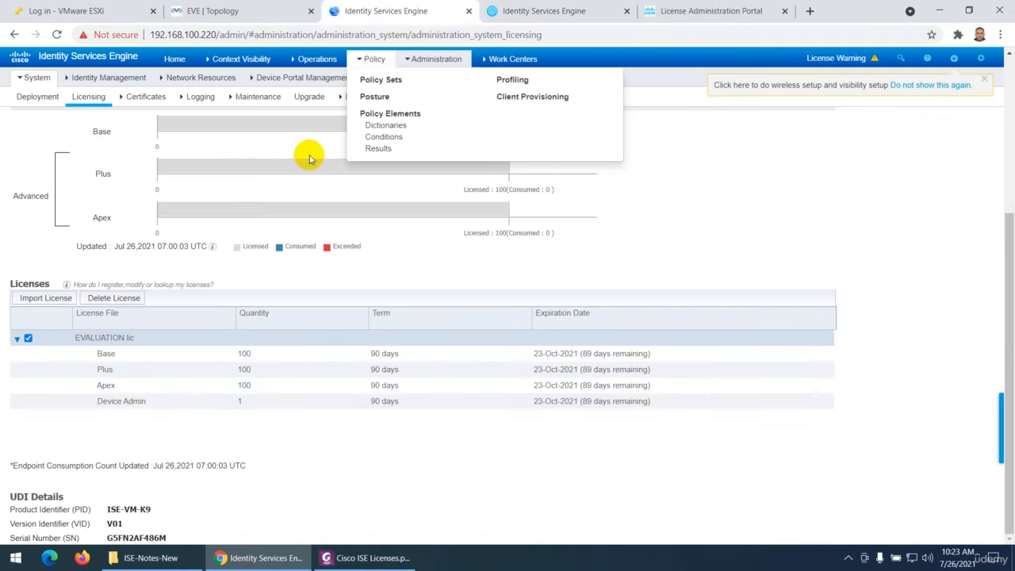
pyautogui.click(333, 555)
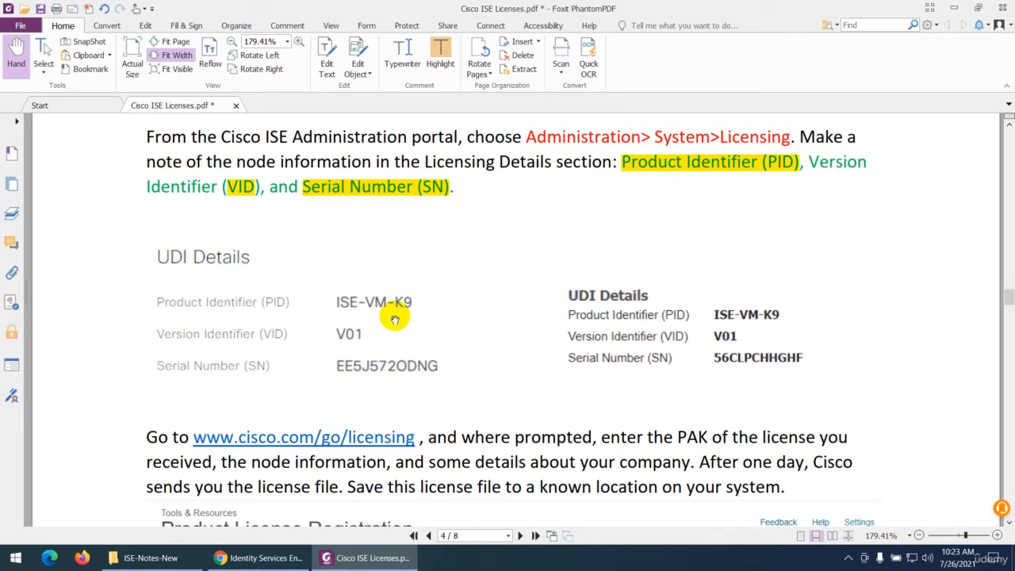
# Follow the cisco.com/go/licensing link from the PDF notes, allow the connection, and access the LRP for Traditional Licenses on Cisco Software Central
pyautogui.scroll(-4, 395, 319)
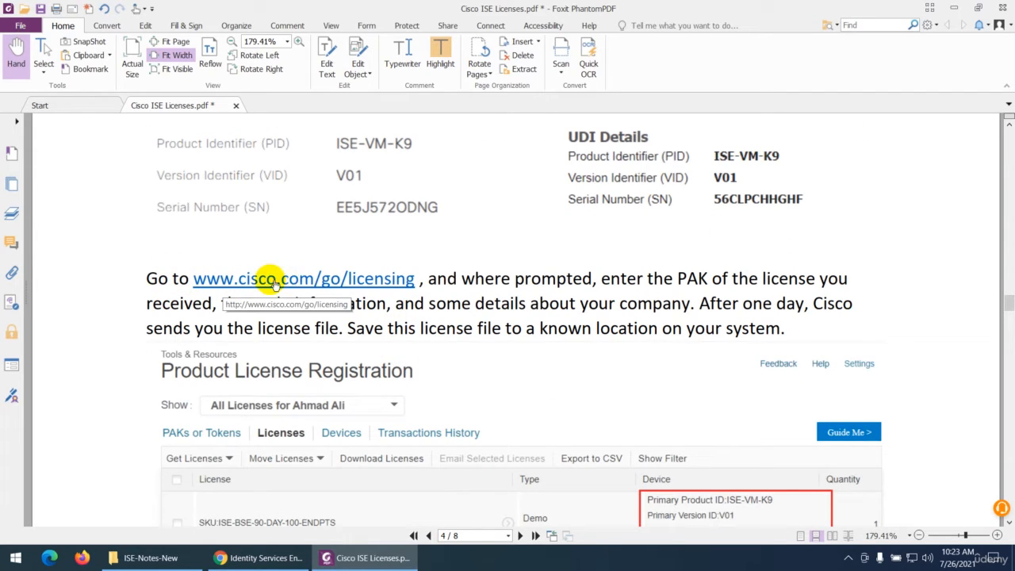
pyautogui.click(322, 287)
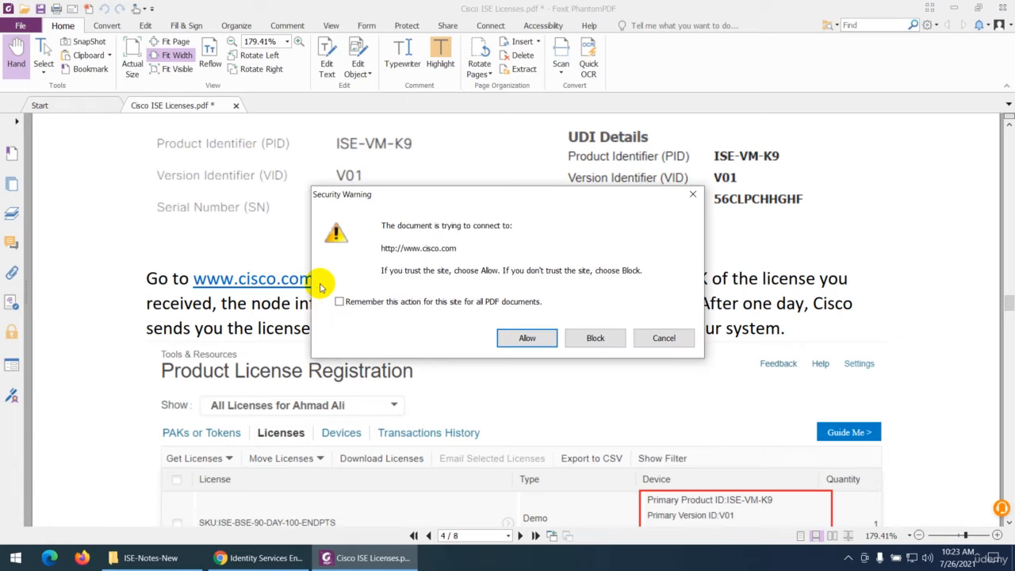
pyautogui.click(528, 339)
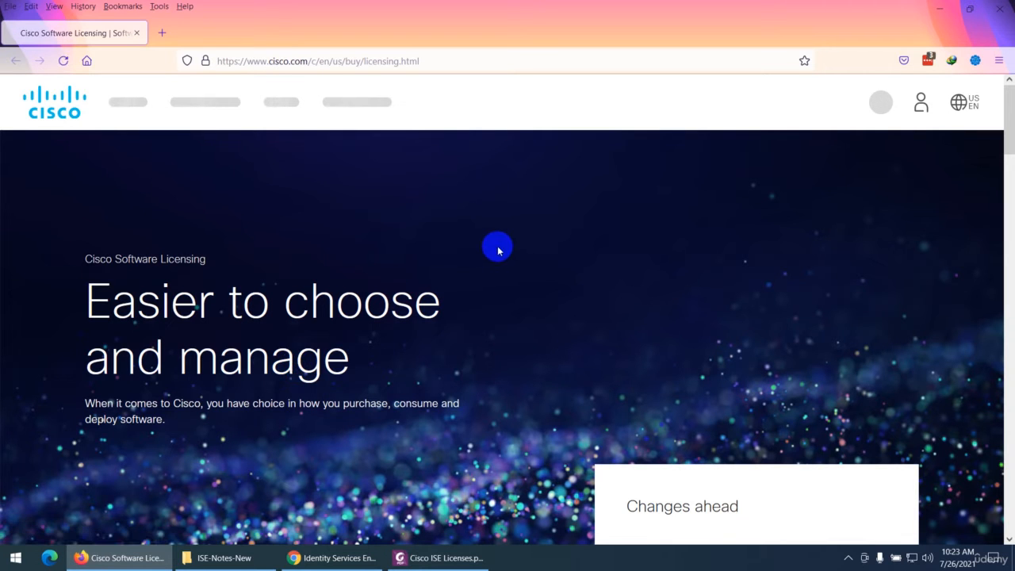
pyautogui.scroll(-5, 498, 251)
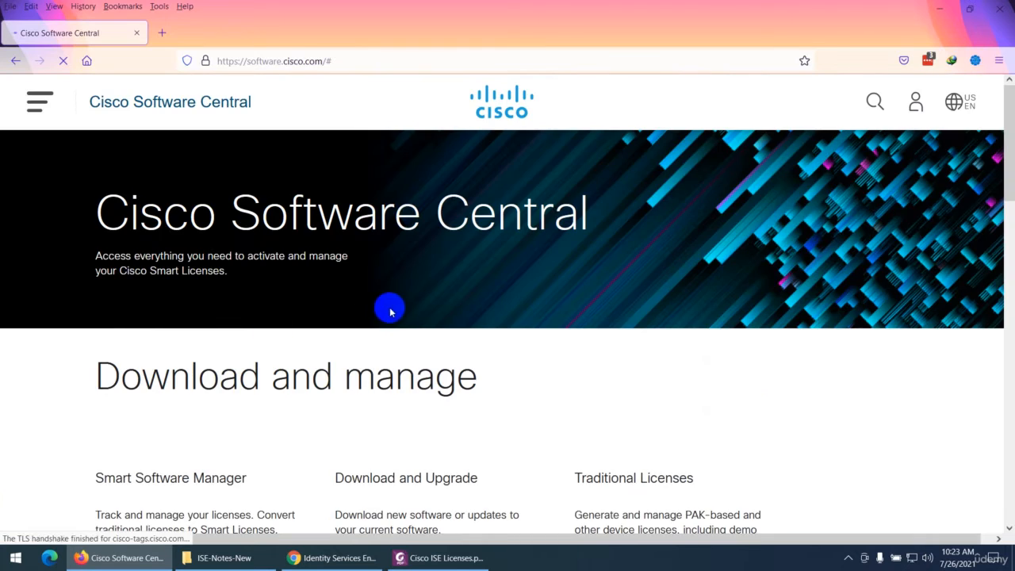
pyautogui.scroll(-3, 380, 313)
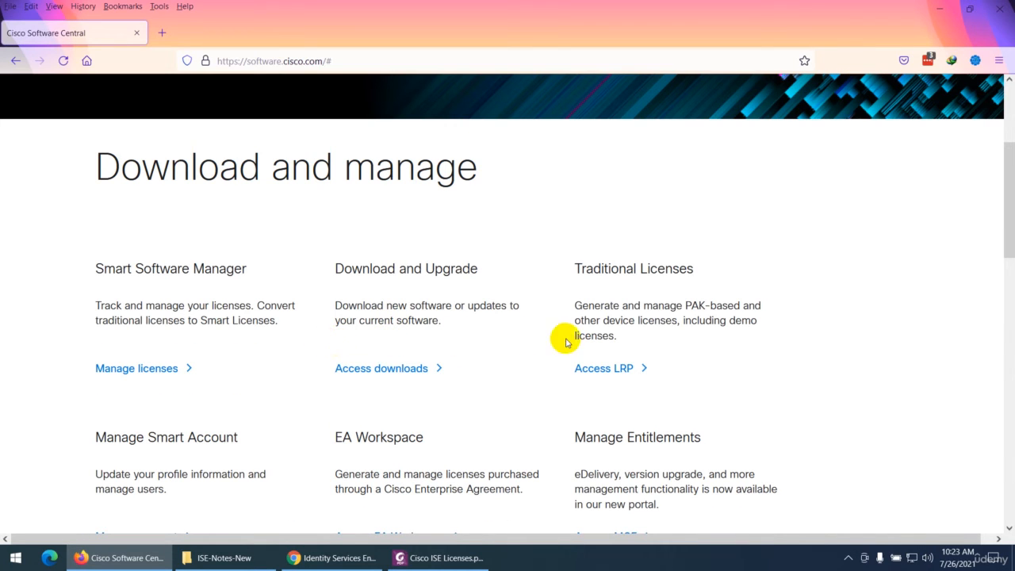
pyautogui.click(594, 370)
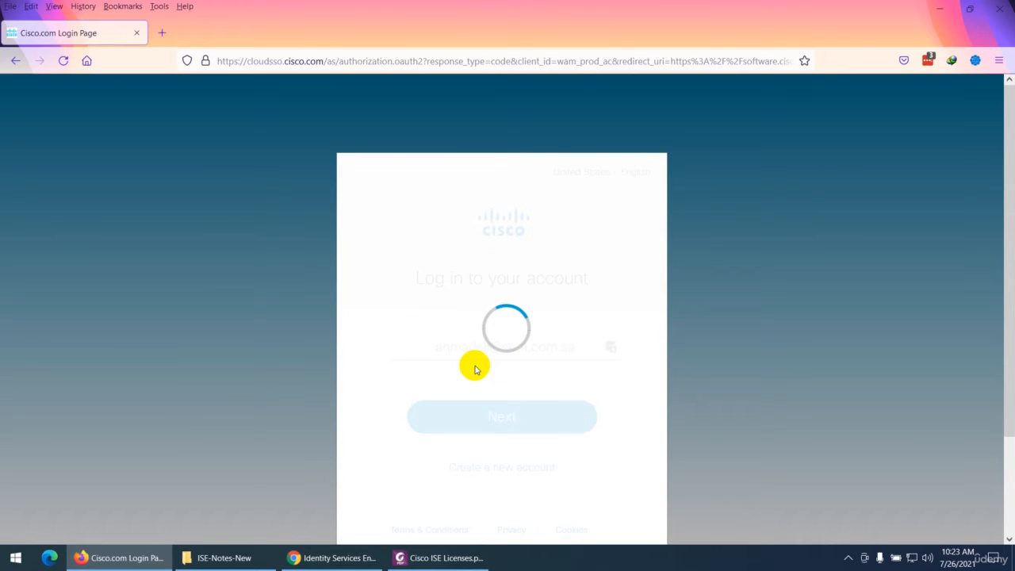
# Review the Product License Registration example in the PDF notes, and return to the Cisco login page
pyautogui.click(440, 557)
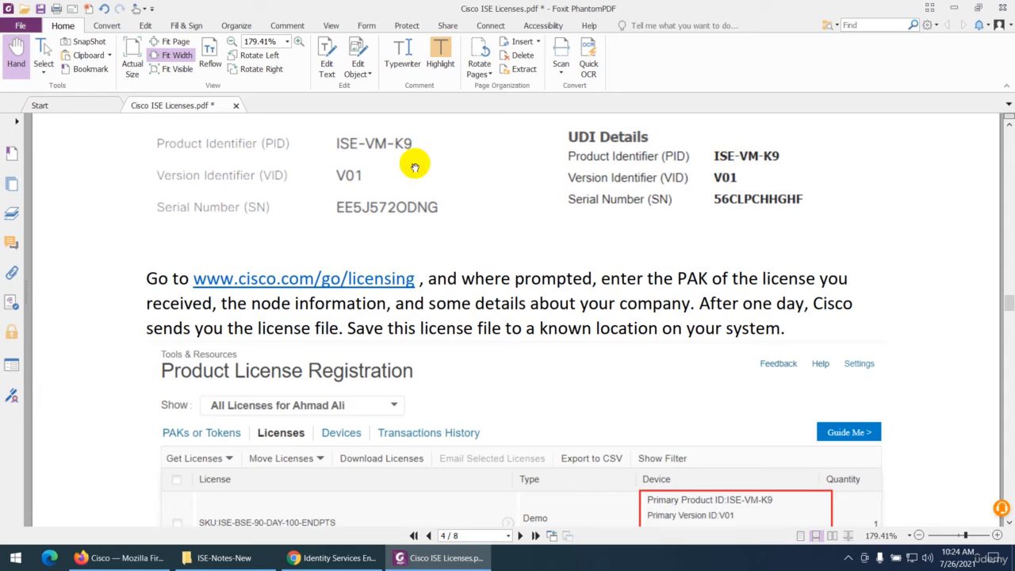
pyautogui.scroll(-2, 515, 341)
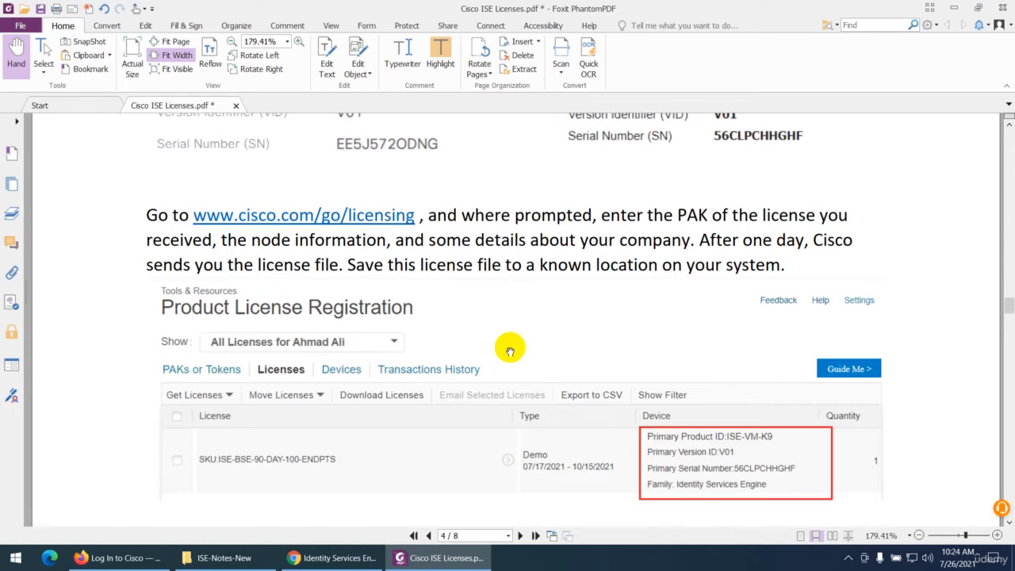
pyautogui.scroll(-2, 510, 349)
pyautogui.click(440, 558)
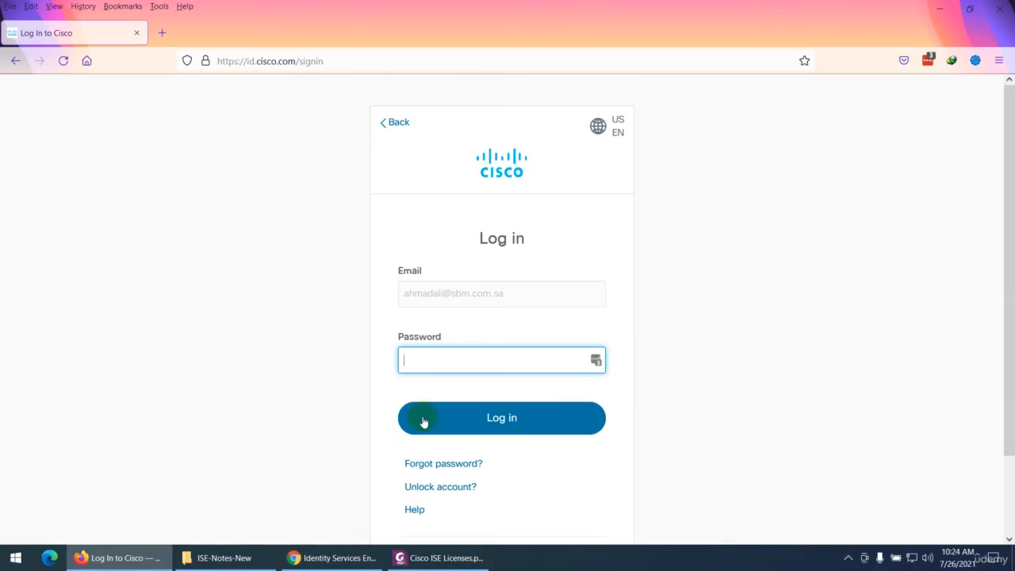
# Try to log in to Cisco with the saved LastPass account password, and decline saving the login in the browser
pyautogui.click(596, 361)
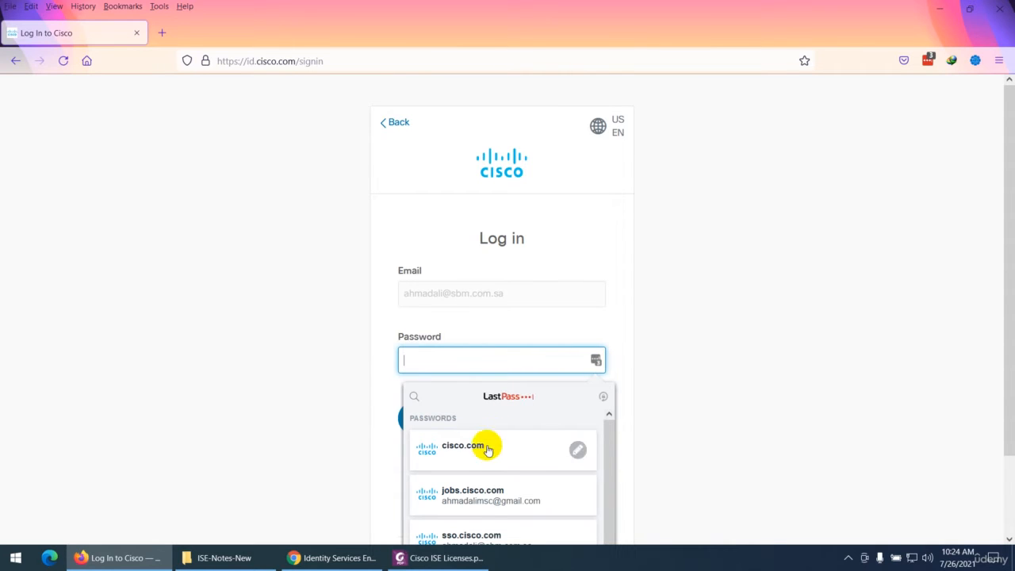
pyautogui.moveTo(465, 498)
pyautogui.scroll(-1, 491, 501)
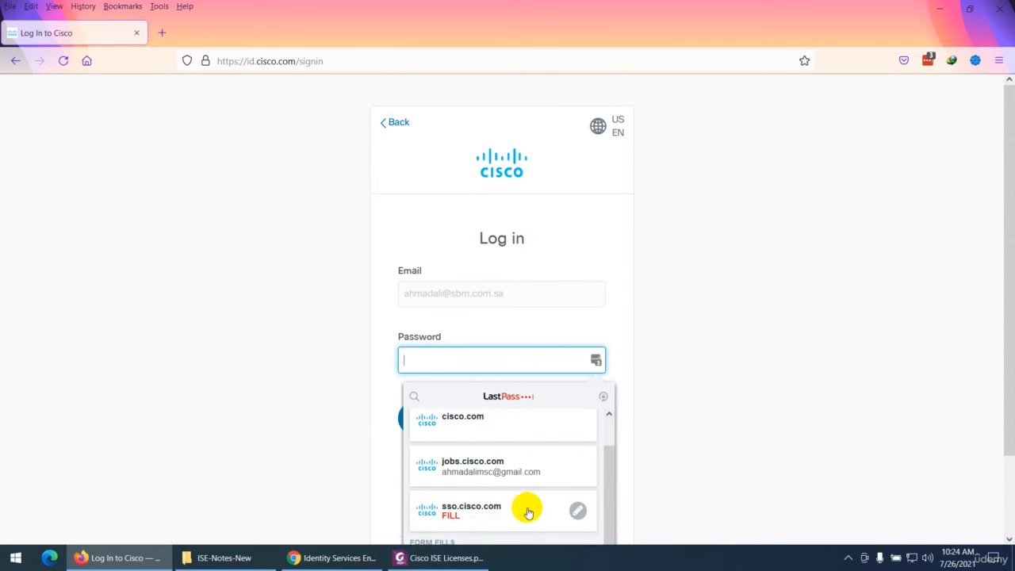
pyautogui.click(475, 496)
pyautogui.click(488, 418)
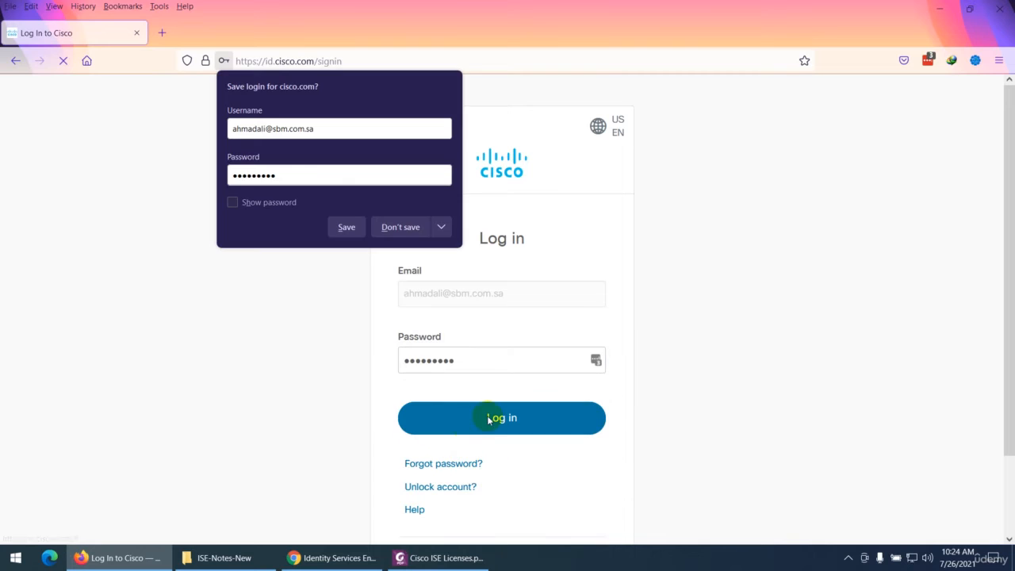
pyautogui.click(402, 227)
pyautogui.scroll(-2, 365, 383)
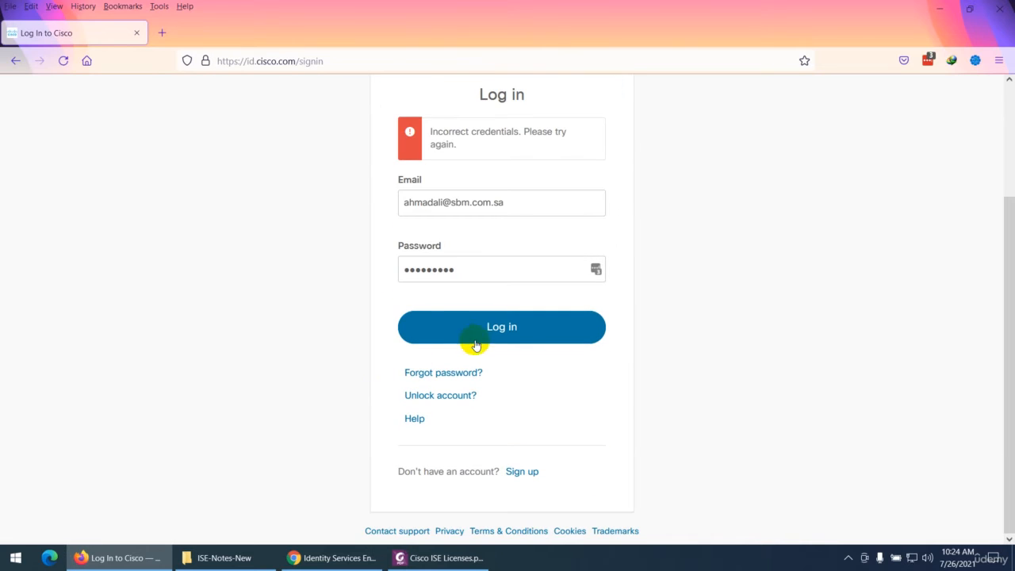
# Replace the account password, log in to the License Registration Portal, and dismiss its welcome message
pyautogui.click(456, 269)
pyautogui.moveTo(457, 268); pyautogui.dragTo(360, 268)
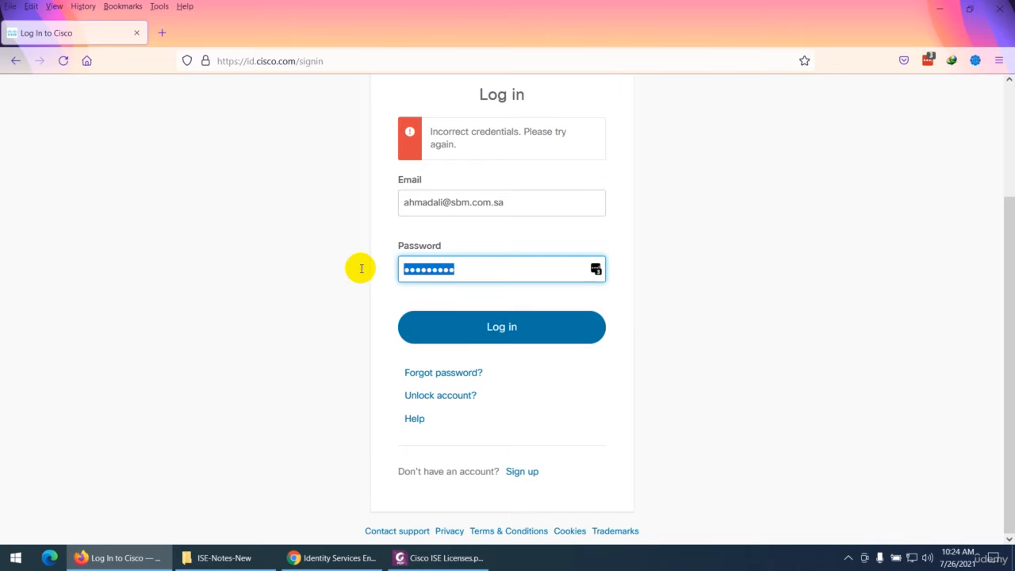
pyautogui.write('•')
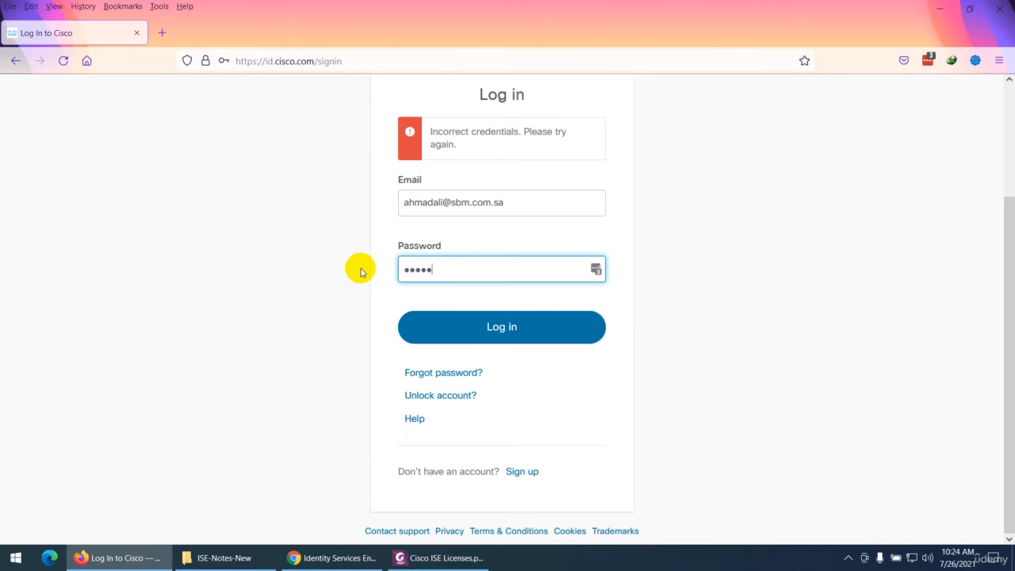
pyautogui.click(476, 327)
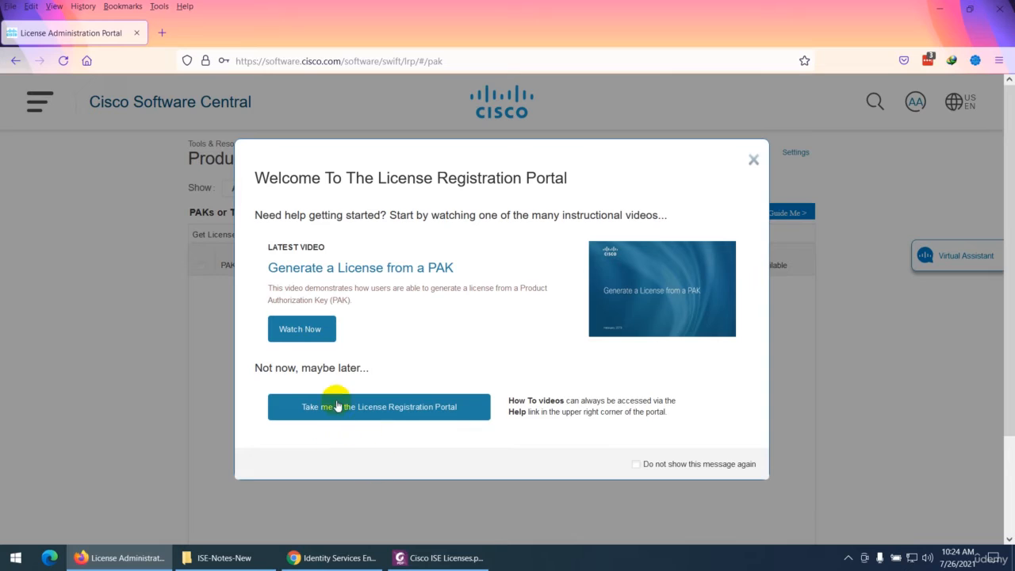
pyautogui.click(753, 159)
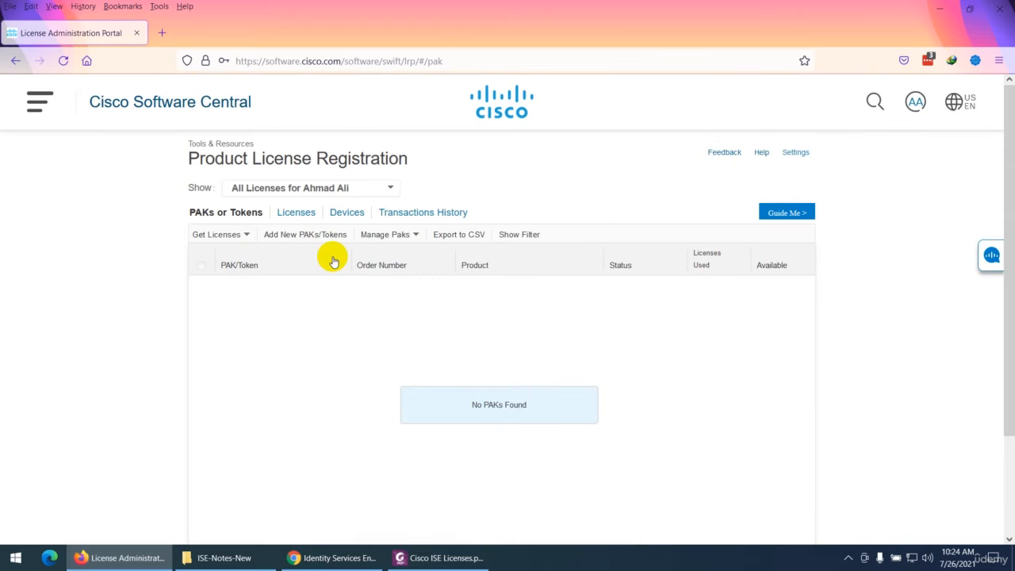
pyautogui.click(231, 242)
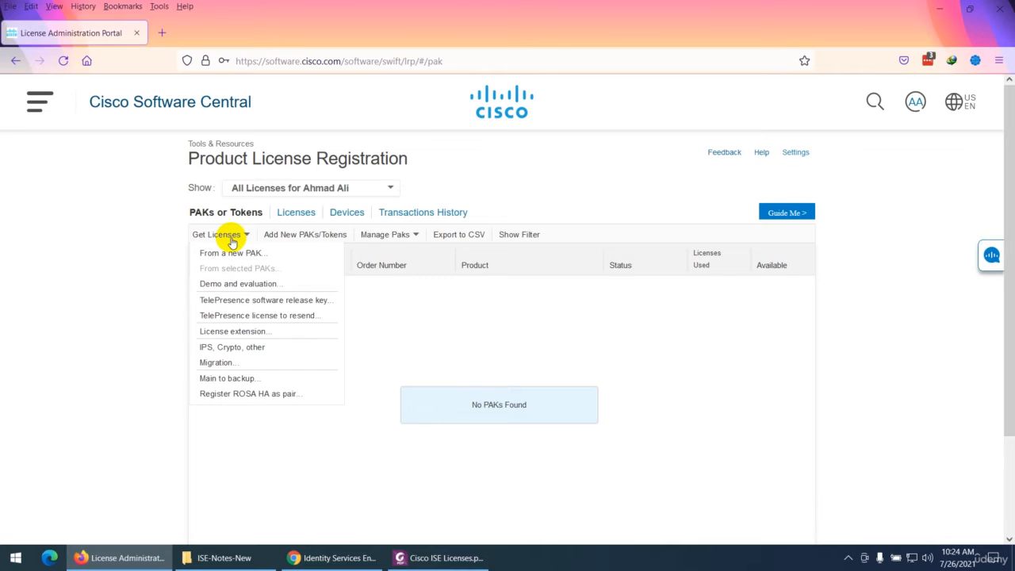
pyautogui.click(235, 287)
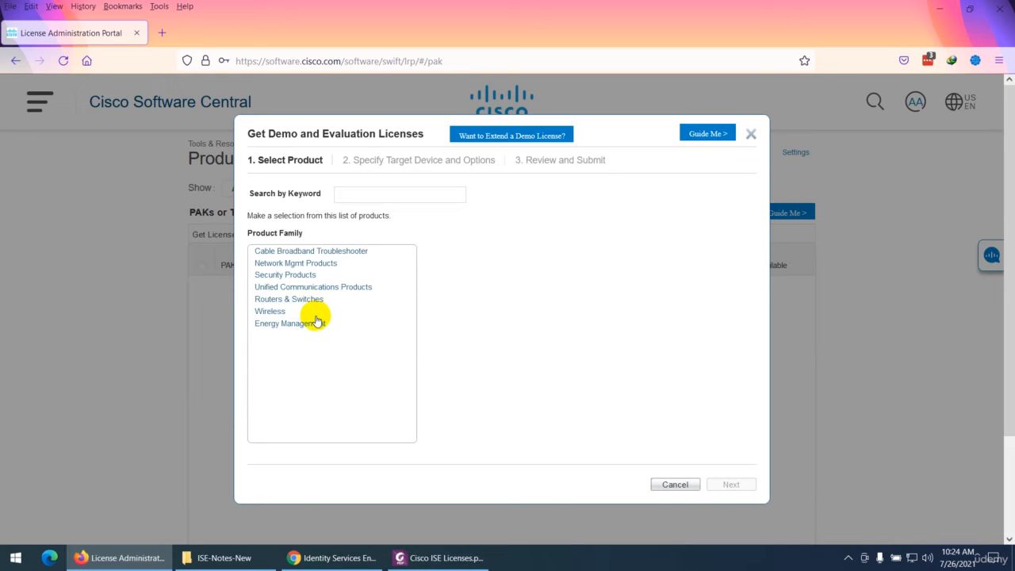
pyautogui.click(299, 277)
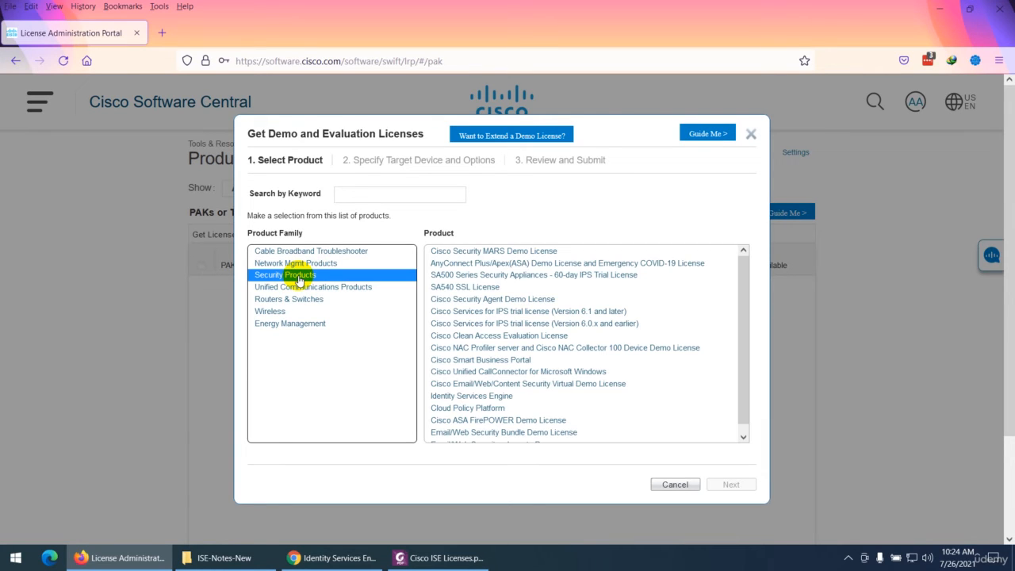
pyautogui.click(356, 192)
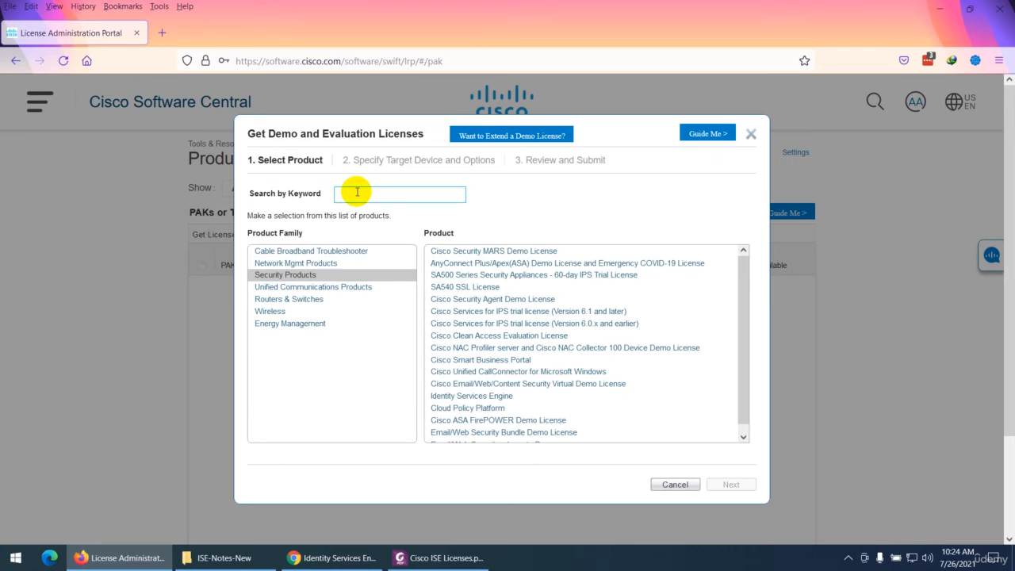
pyautogui.write('ise')
pyautogui.press('Return')
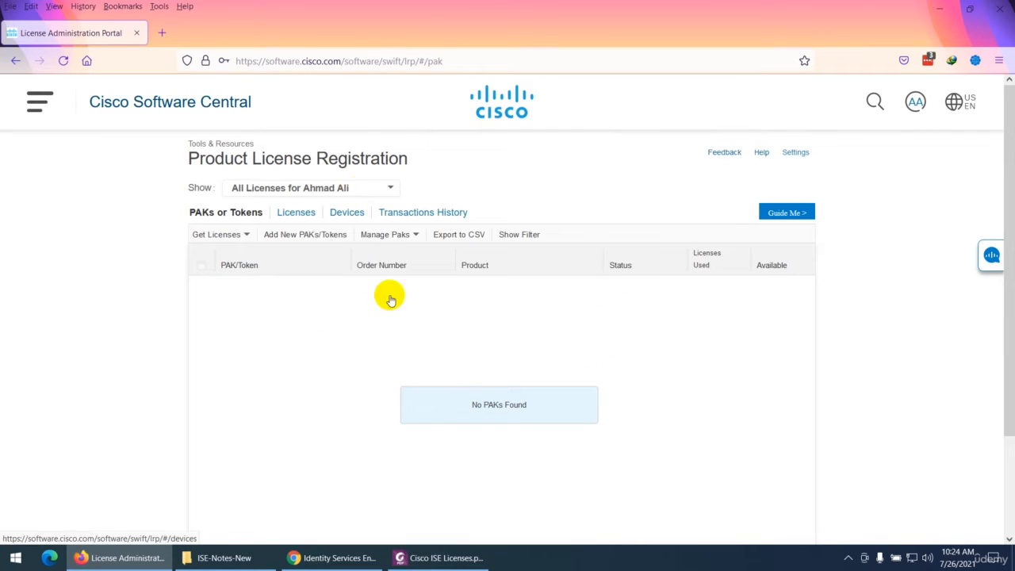
# Start a demo and evaluation license request, find Identity Services Engine with the keyword "ide", and proceed to the target device options
pyautogui.click(226, 237)
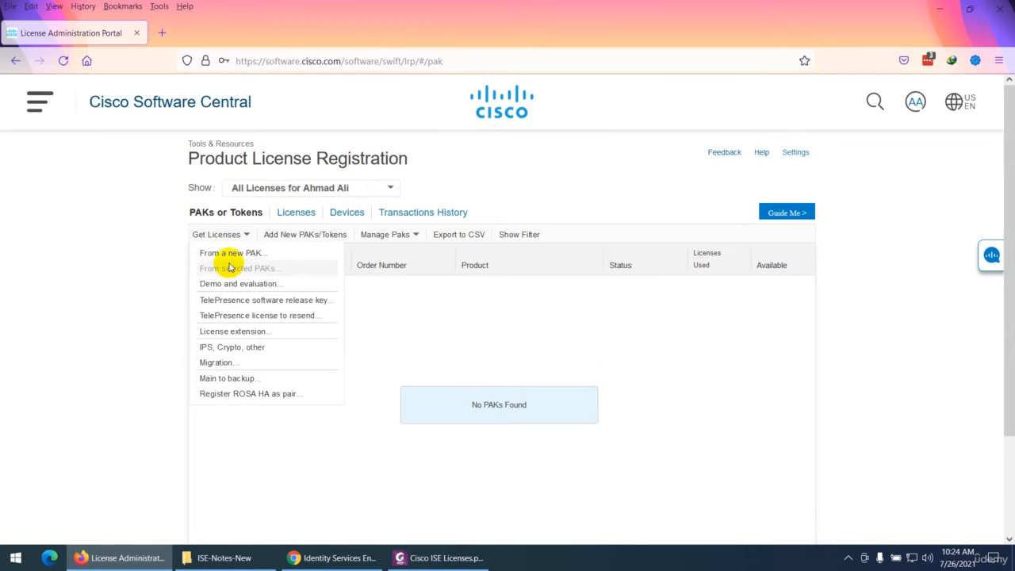
pyautogui.click(233, 287)
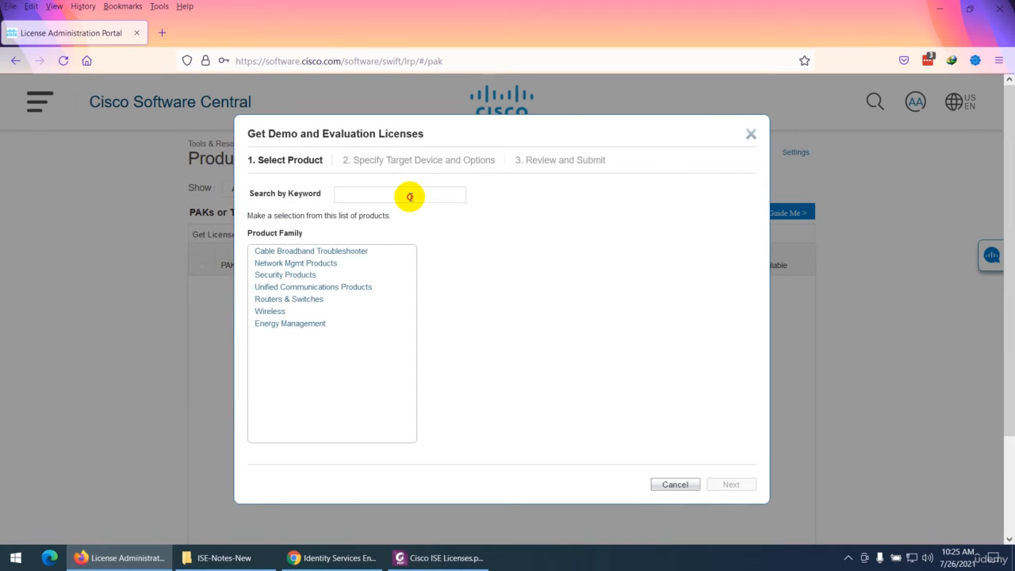
pyautogui.write('ise')
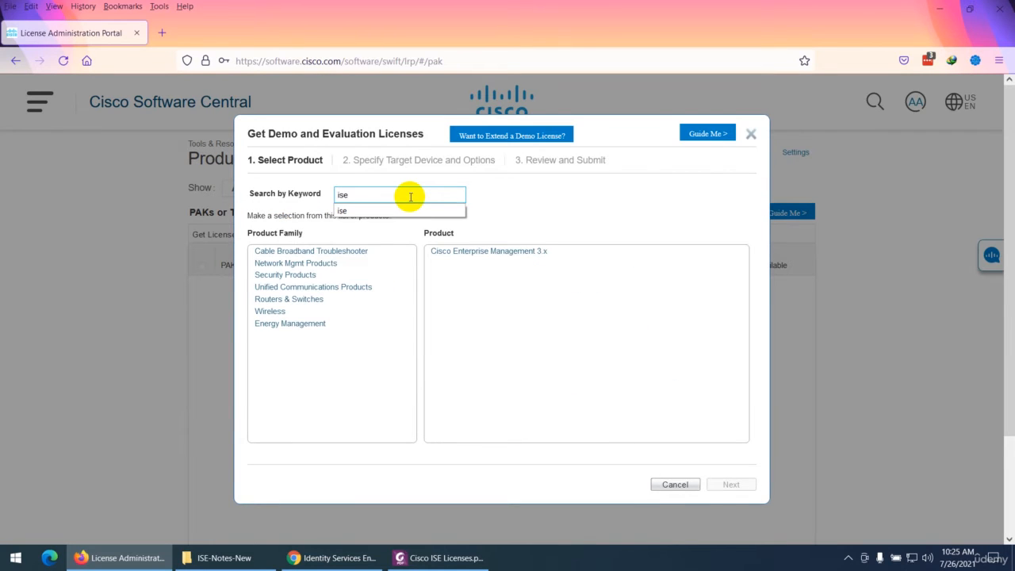
pyautogui.press('BackSpace')
pyautogui.press('BackSpace')
pyautogui.press('BackSpace')
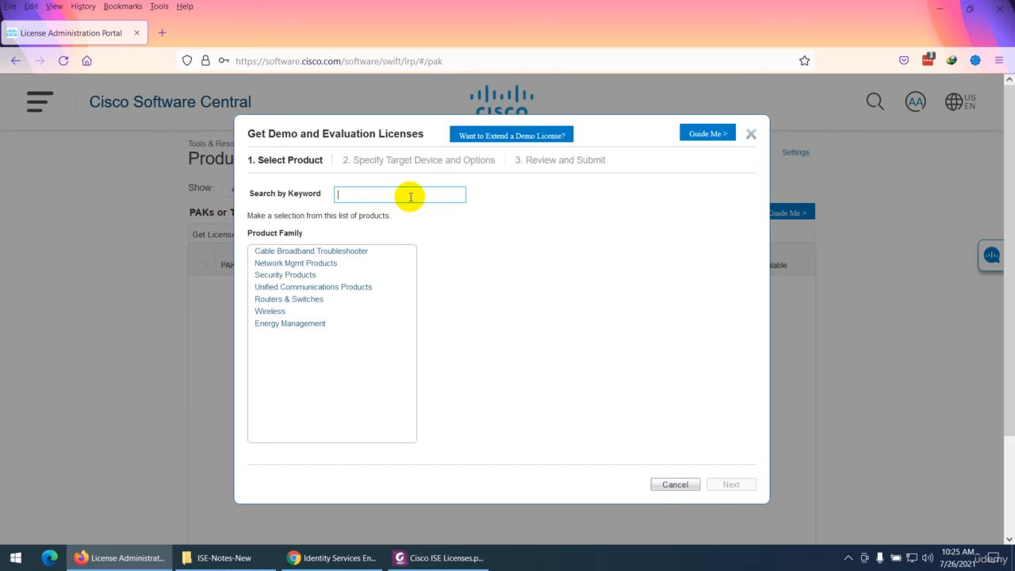
pyautogui.write('ide')
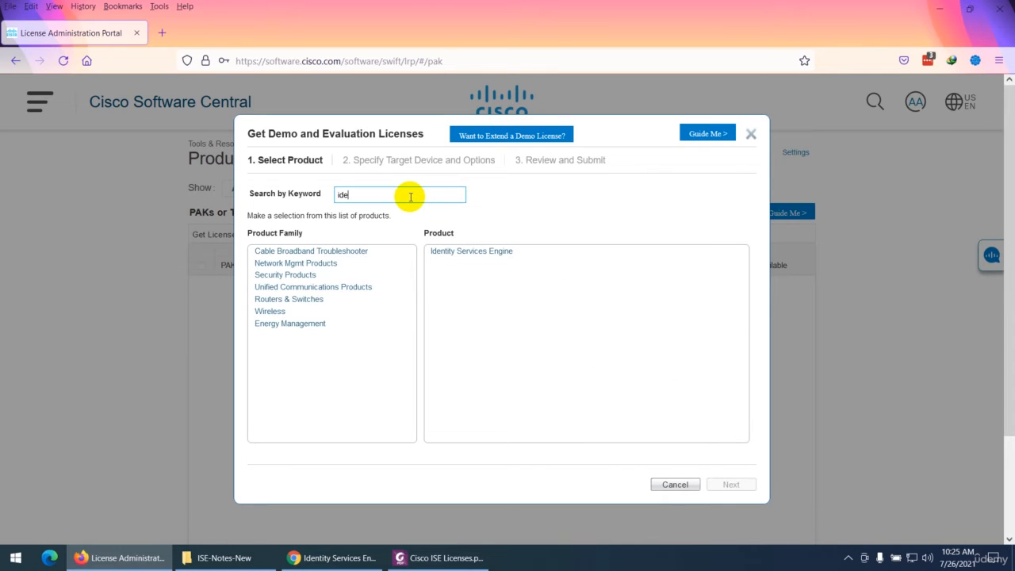
pyautogui.click(468, 252)
pyautogui.click(733, 485)
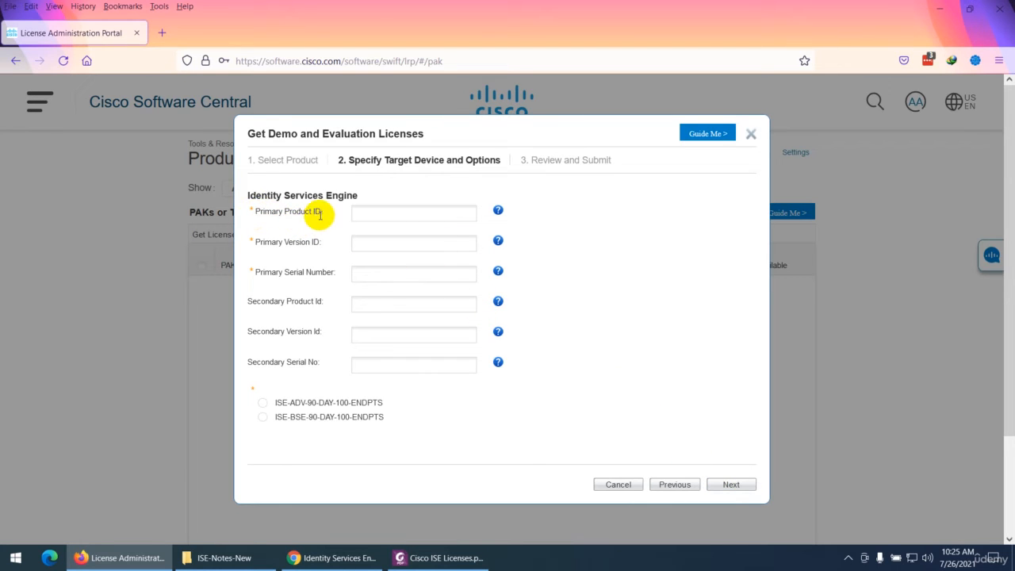
# Copy the Product Identifier ISE-VM-K9 from the 192.168.100.220 node's UDI Details into the Primary Product ID of the license request
pyautogui.click(331, 559)
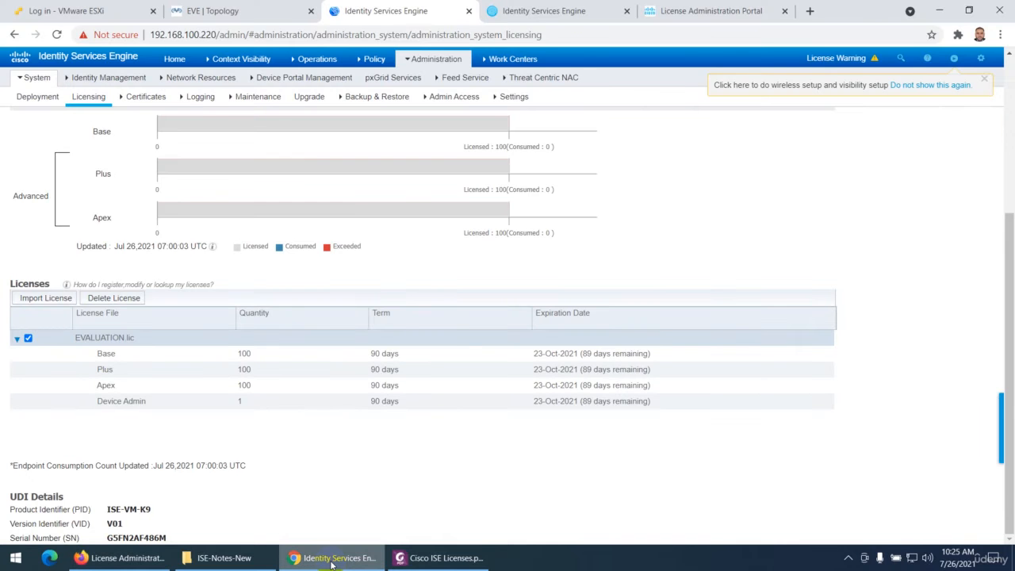
pyautogui.moveTo(152, 508); pyautogui.dragTo(127, 509)
pyautogui.rightClick(129, 509)
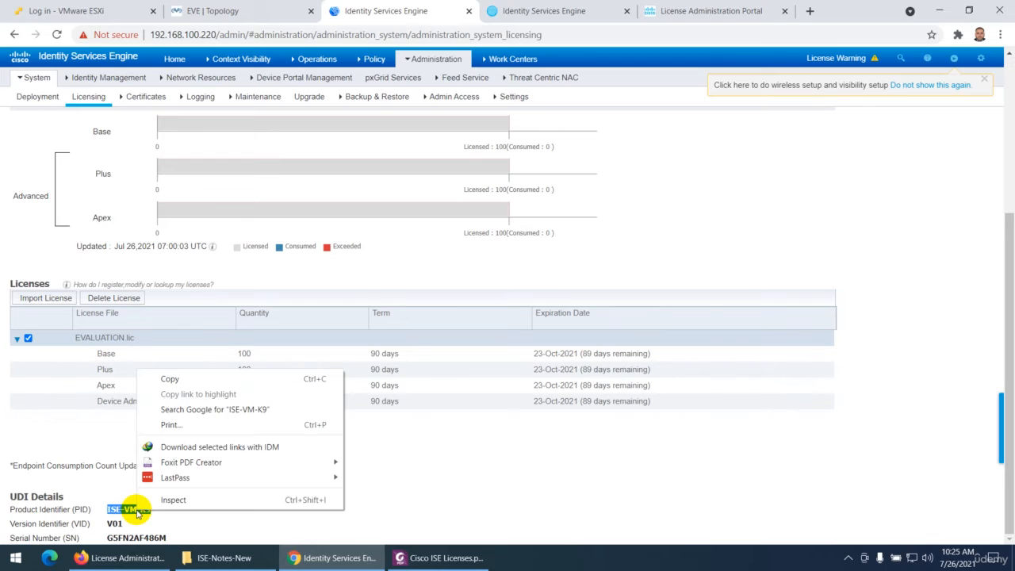
pyautogui.click(174, 379)
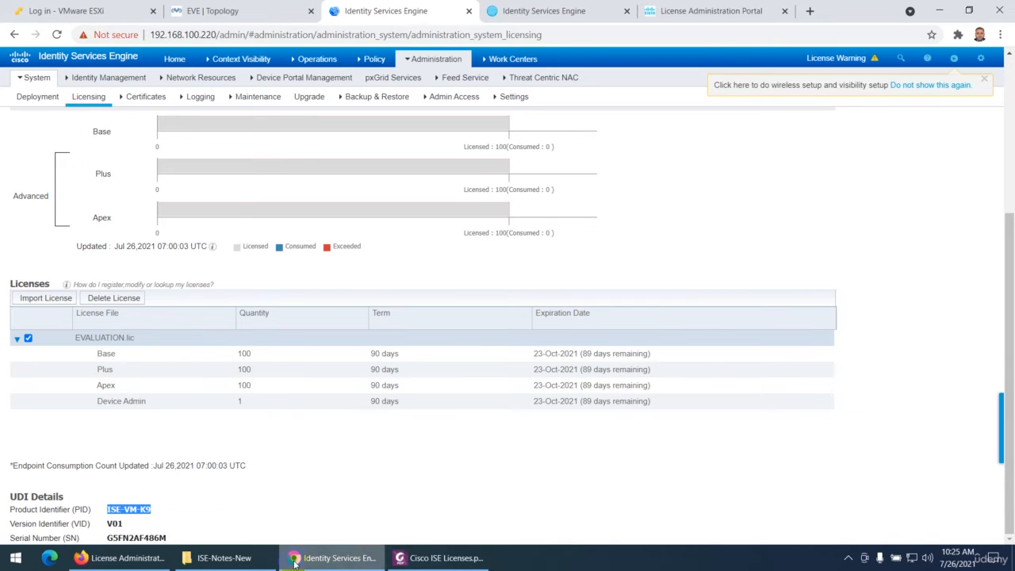
pyautogui.click(123, 557)
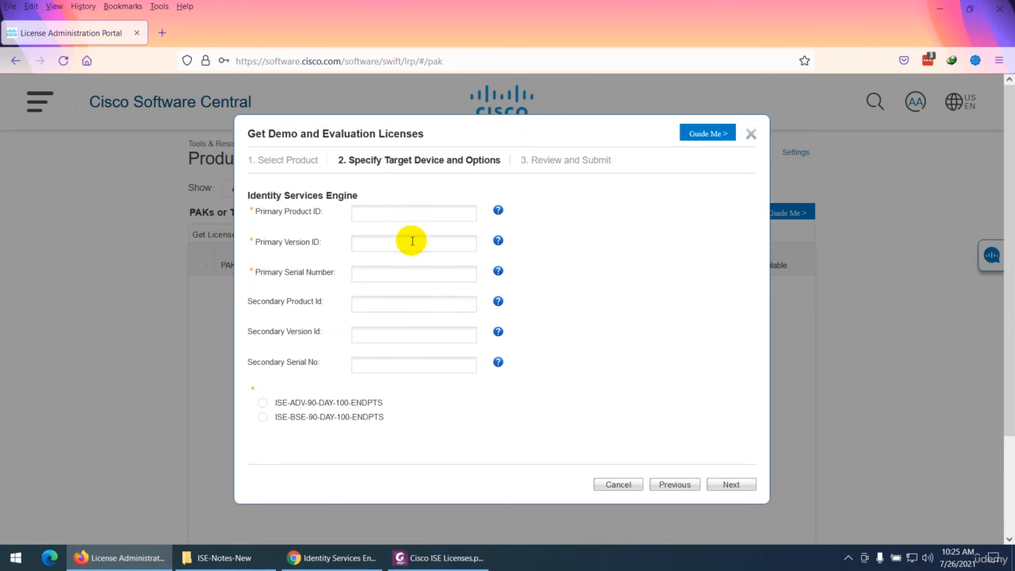
pyautogui.click(390, 216)
pyautogui.hotkey('ctrl', 'v')
# Copy the Version Identifier V01 from the ISE node's UDI Details into the Primary Version ID of the license request
pyautogui.click(382, 242)
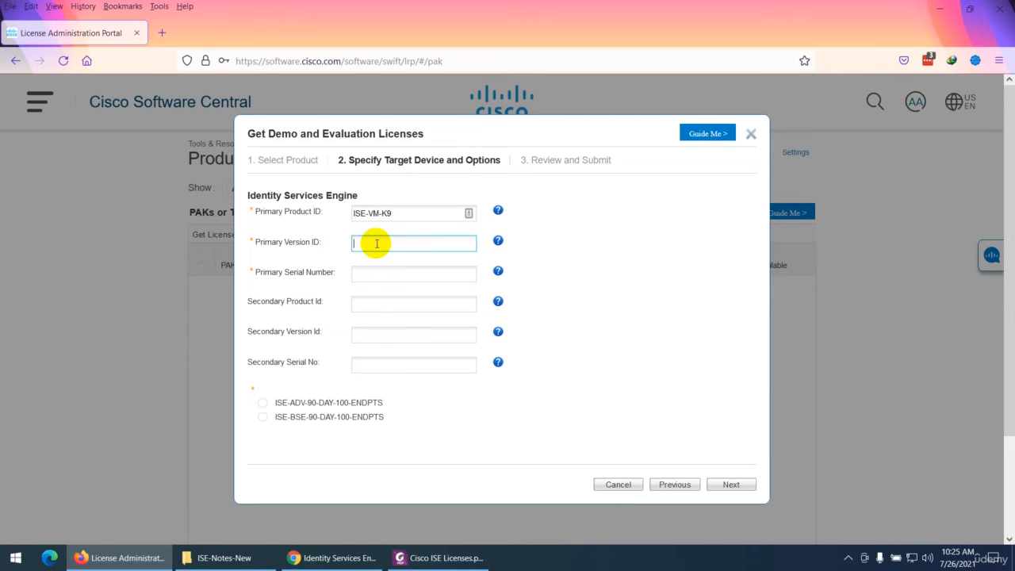
pyautogui.click(440, 558)
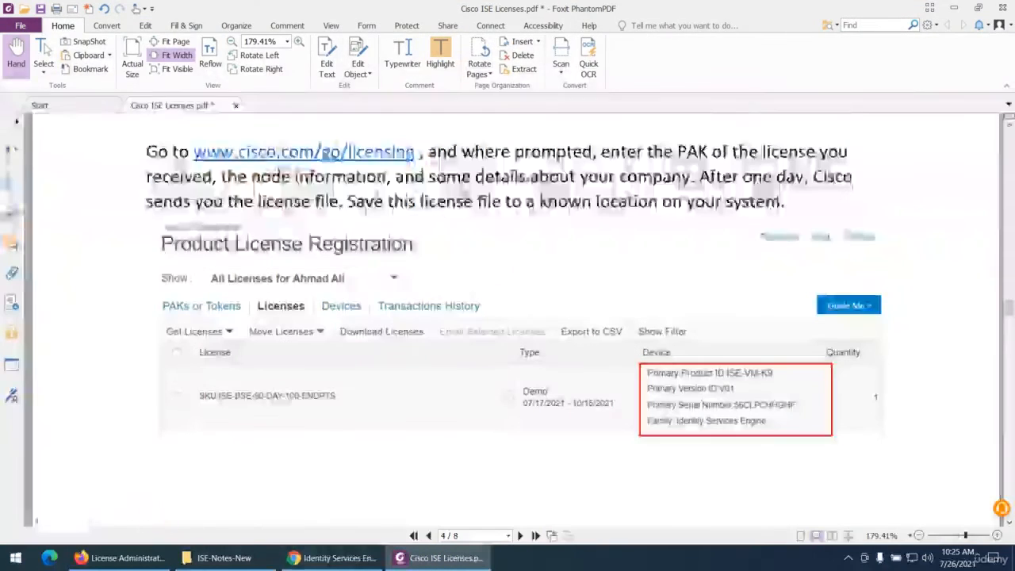
pyautogui.click(440, 558)
pyautogui.click(329, 560)
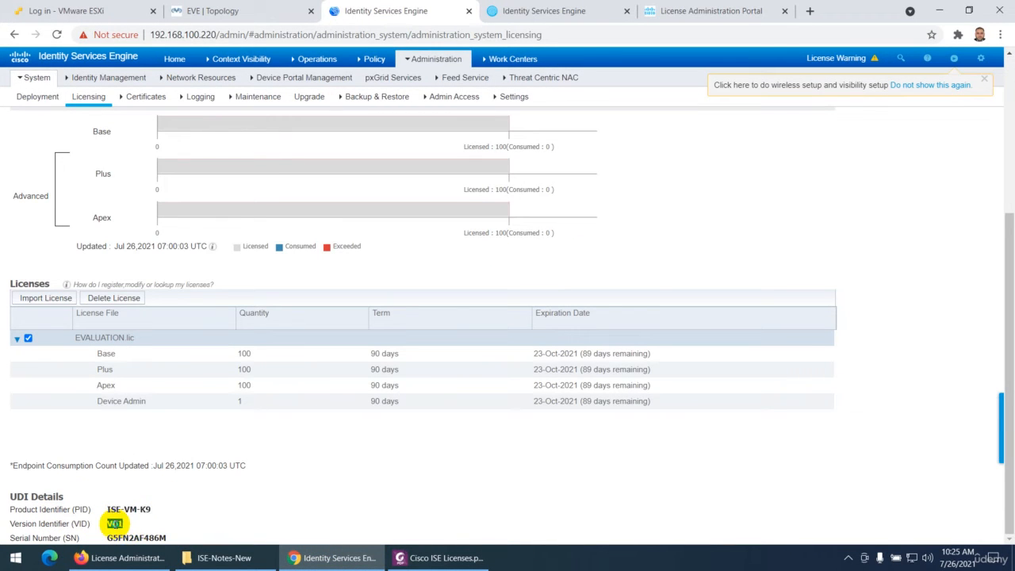
pyautogui.rightClick(115, 523)
pyautogui.click(147, 391)
pyautogui.click(131, 558)
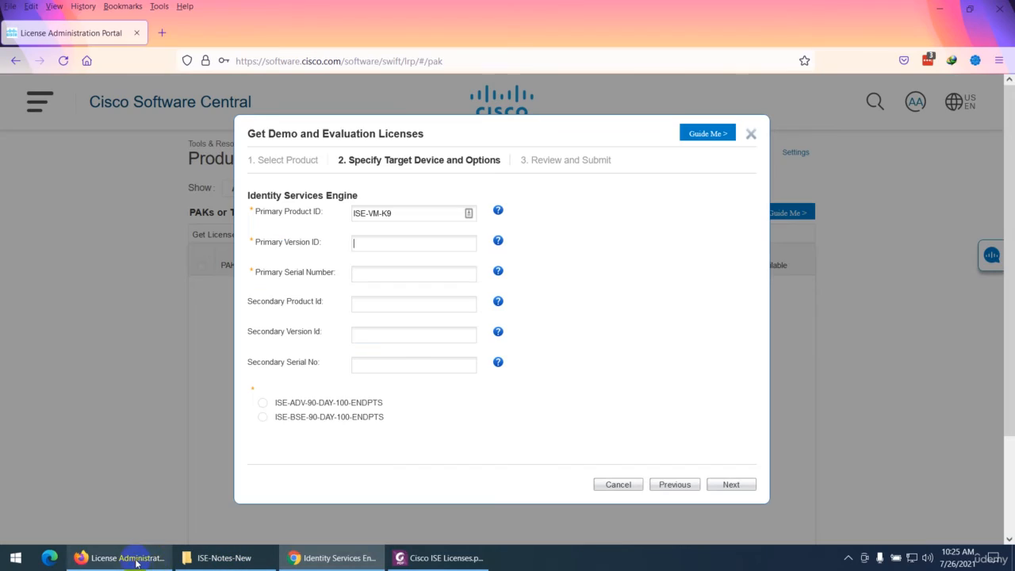
pyautogui.hotkey('ctrl', 'v')
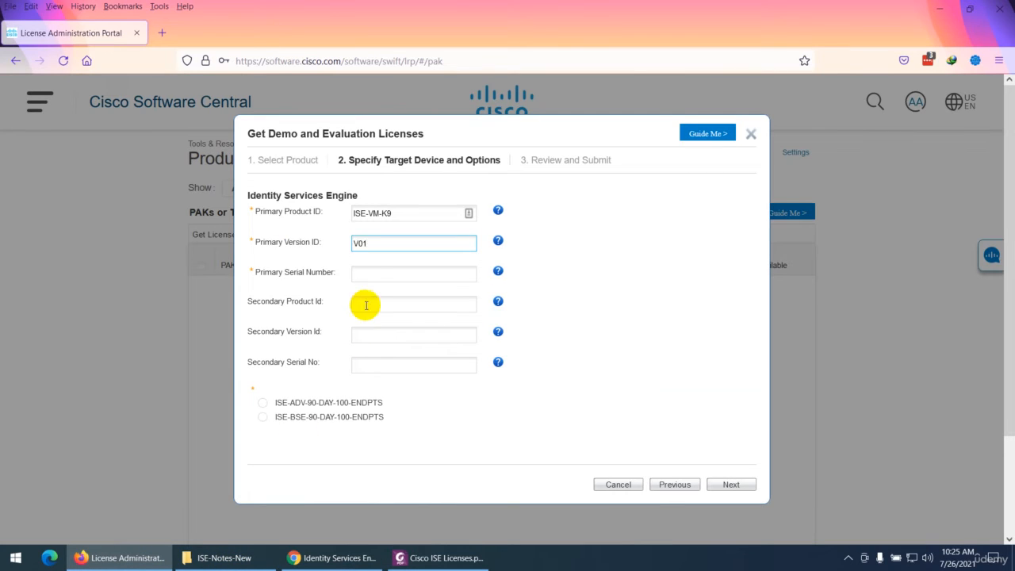
# Copy the node's serial number from its UDI Details into the Primary Serial Number of the license request
pyautogui.click(368, 274)
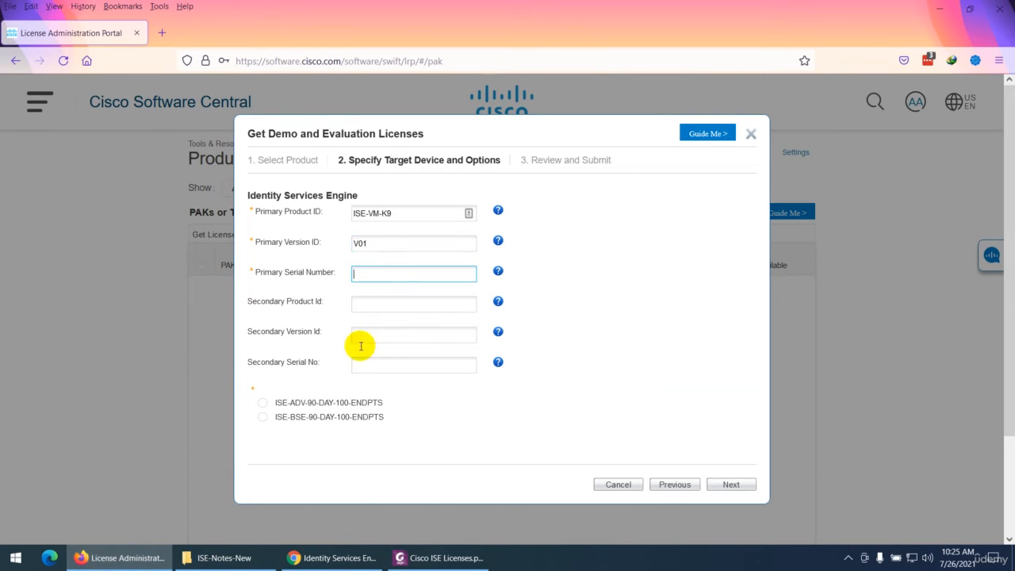
pyautogui.click(333, 559)
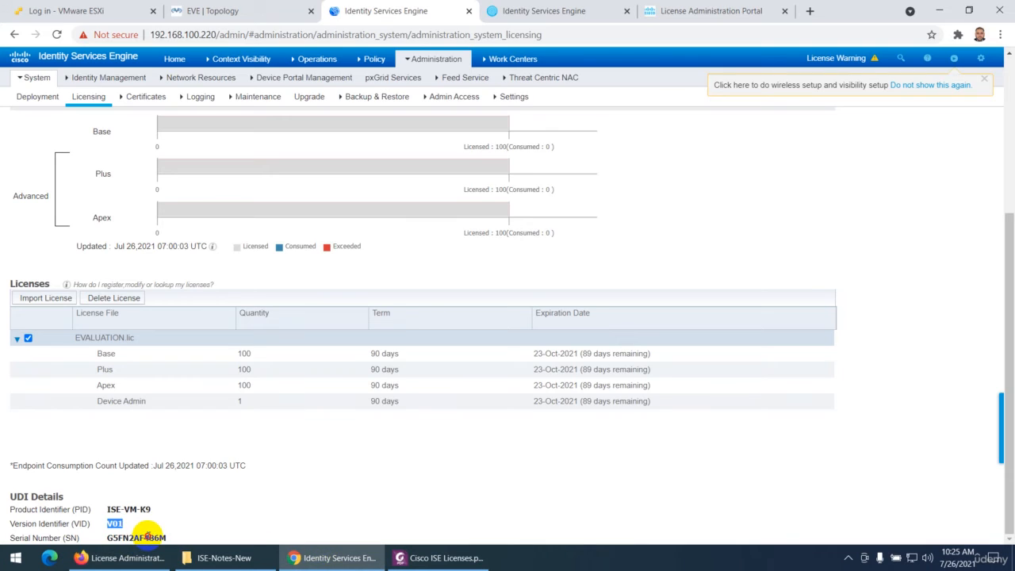
pyautogui.click(103, 563)
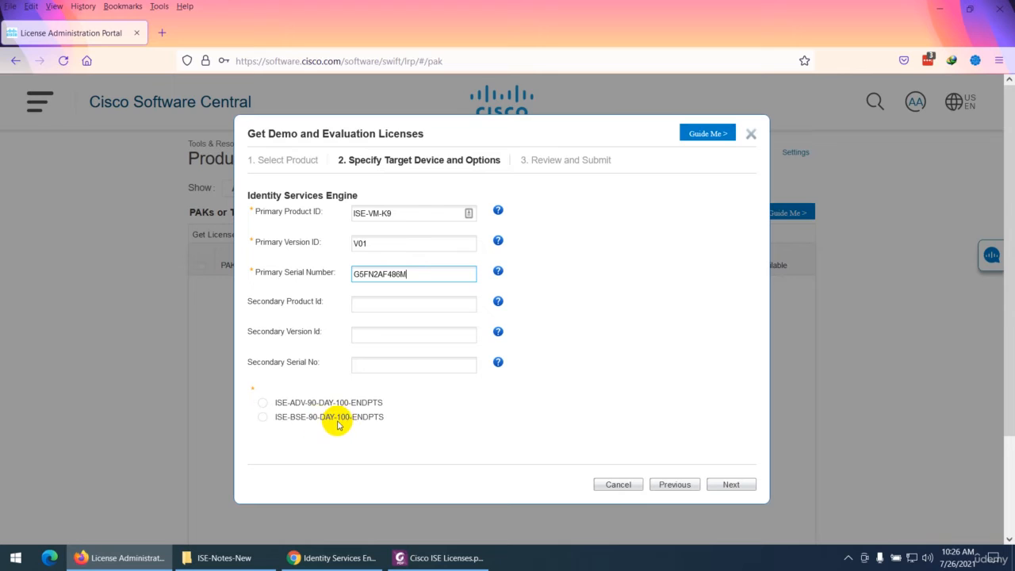
# Choose the ISE-BSE-90-DAY-100-ENDPTS license option and submit the demo license request
pyautogui.click(262, 416)
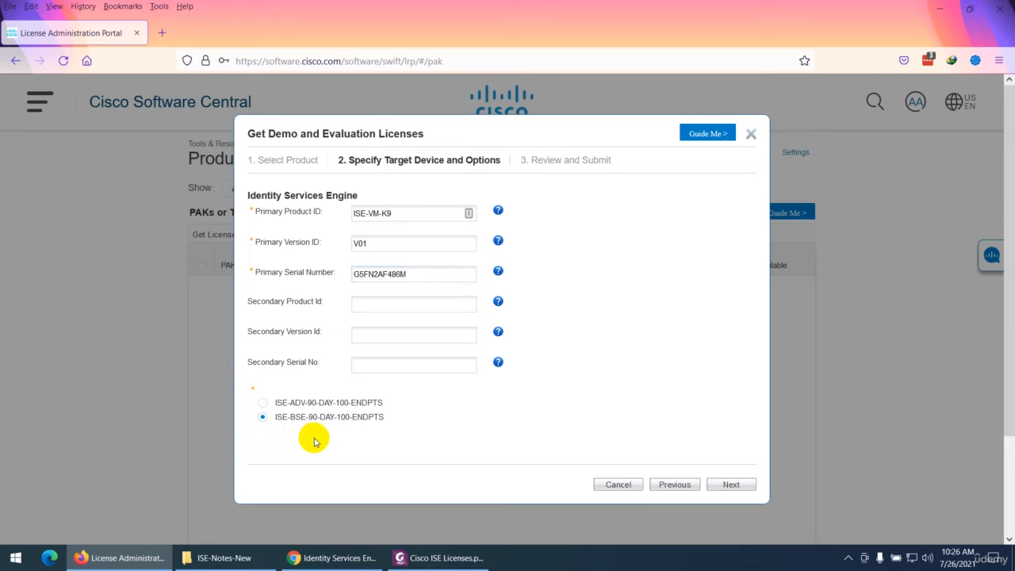
pyautogui.click(729, 485)
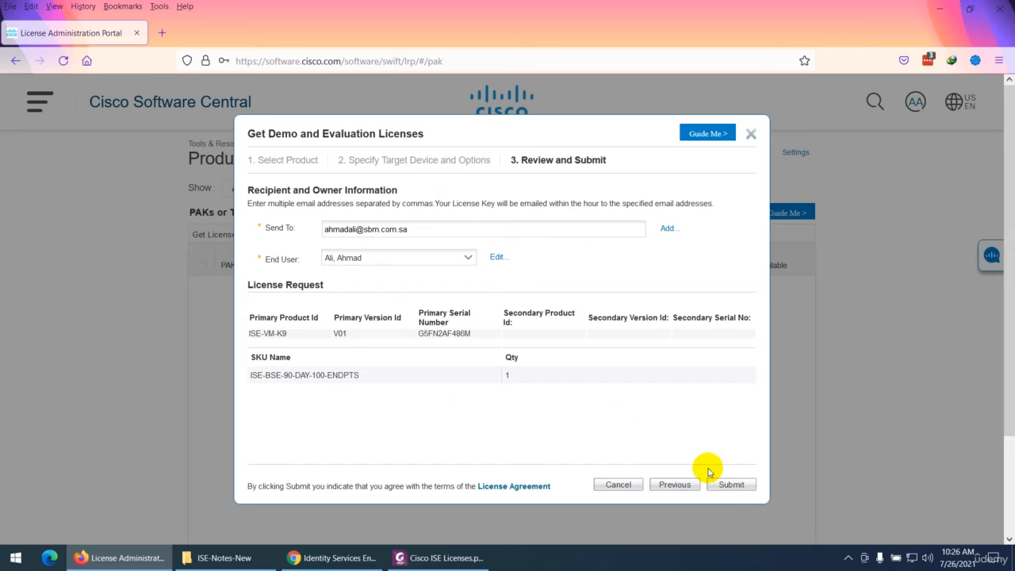
pyautogui.click(735, 485)
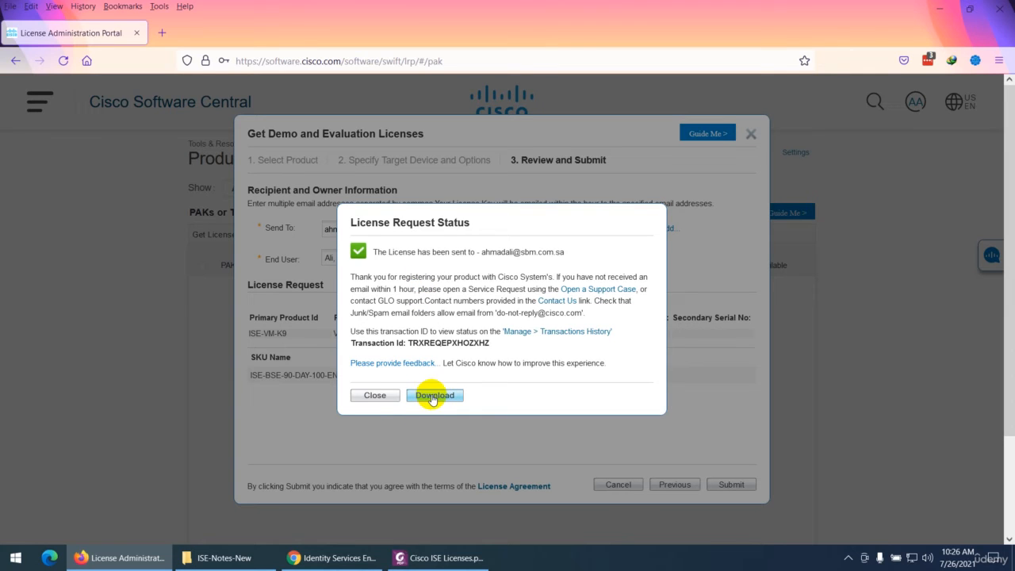
# Download the issued license archive POSITRONFEAT20210726002631311.zip, save it, and open its location in the Downloads folder
pyautogui.click(434, 396)
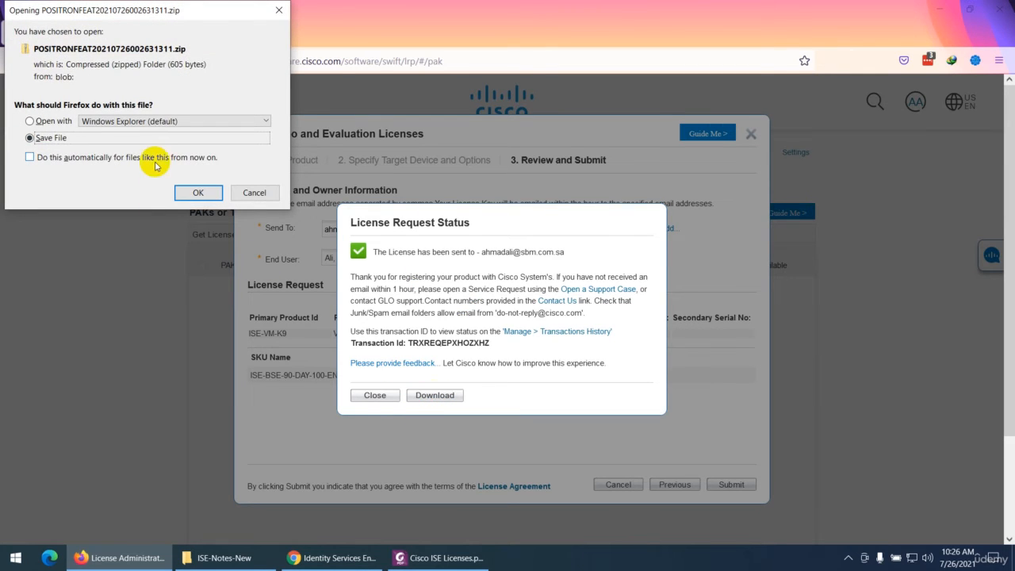
pyautogui.click(200, 192)
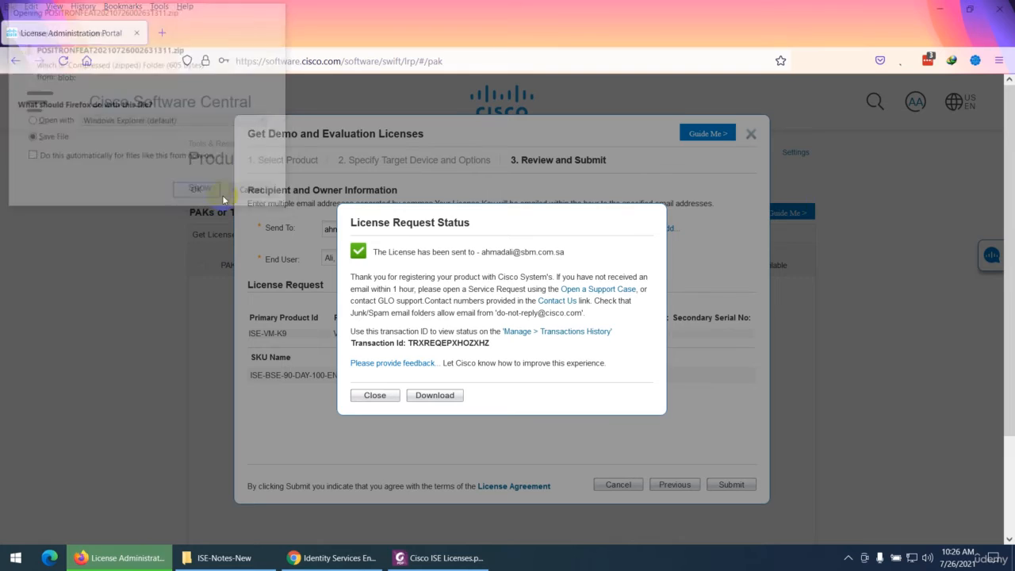
pyautogui.click(880, 61)
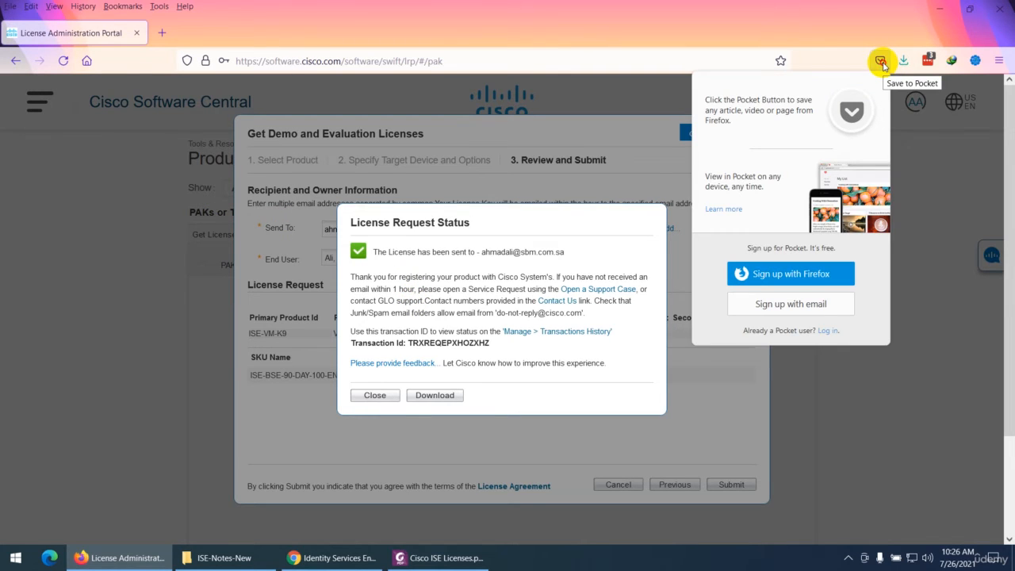
pyautogui.click(903, 61)
pyautogui.click(895, 95)
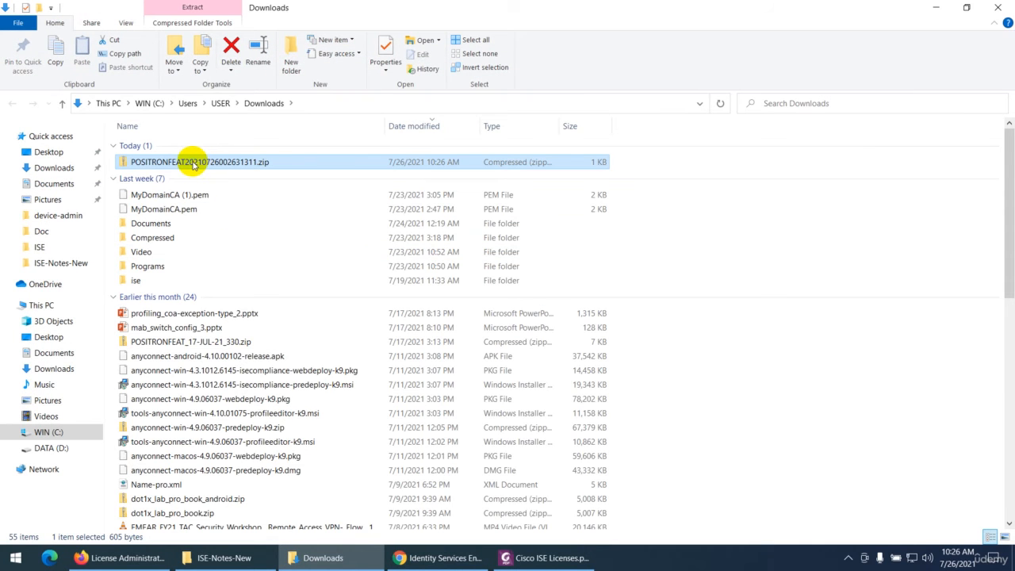
# Extract the license archive with 7-Zip into its own folder, open that folder, and select the .lic file inside
pyautogui.rightClick(193, 165)
pyautogui.moveTo(299, 238)
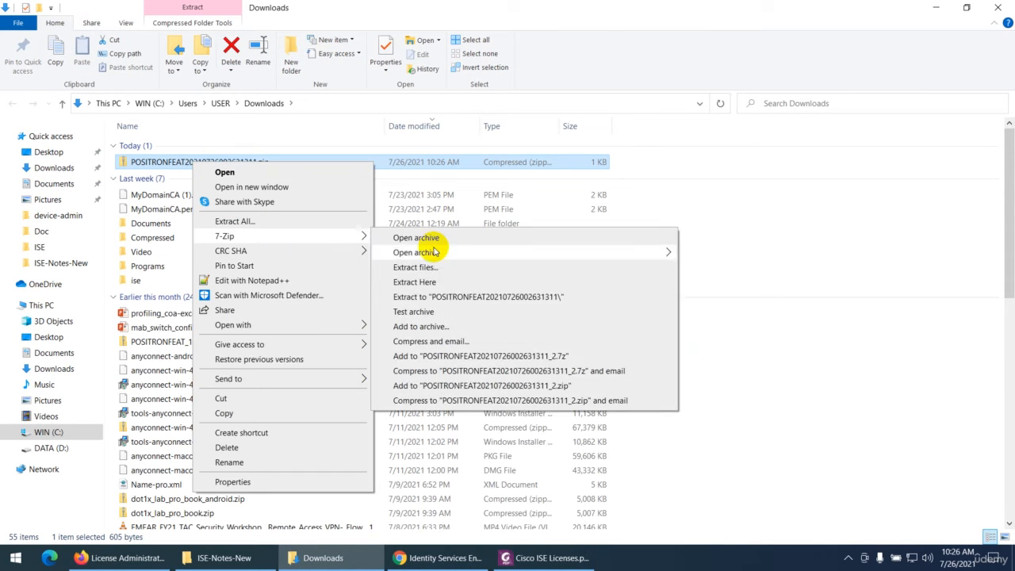
pyautogui.click(440, 296)
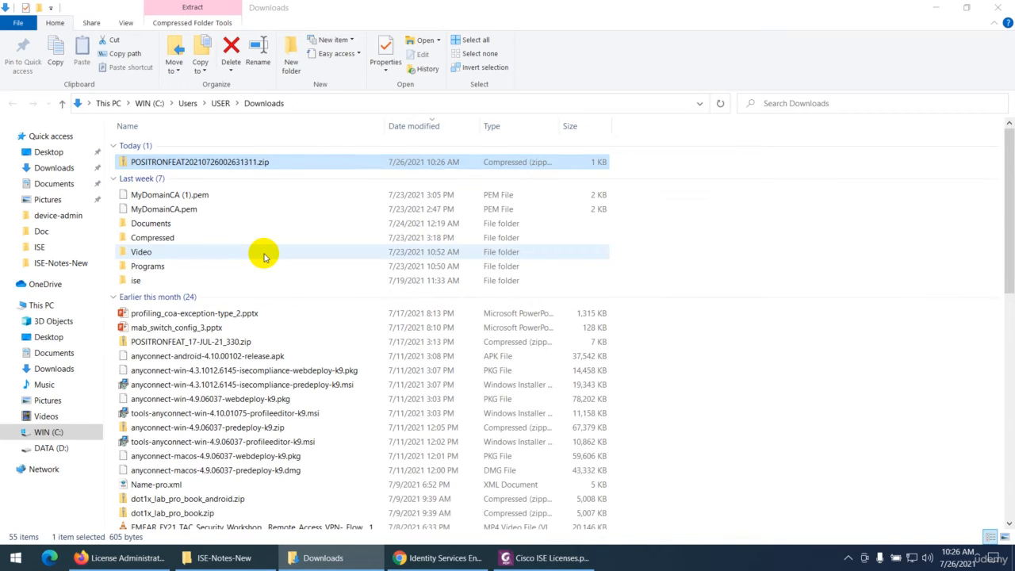
pyautogui.doubleClick(211, 177)
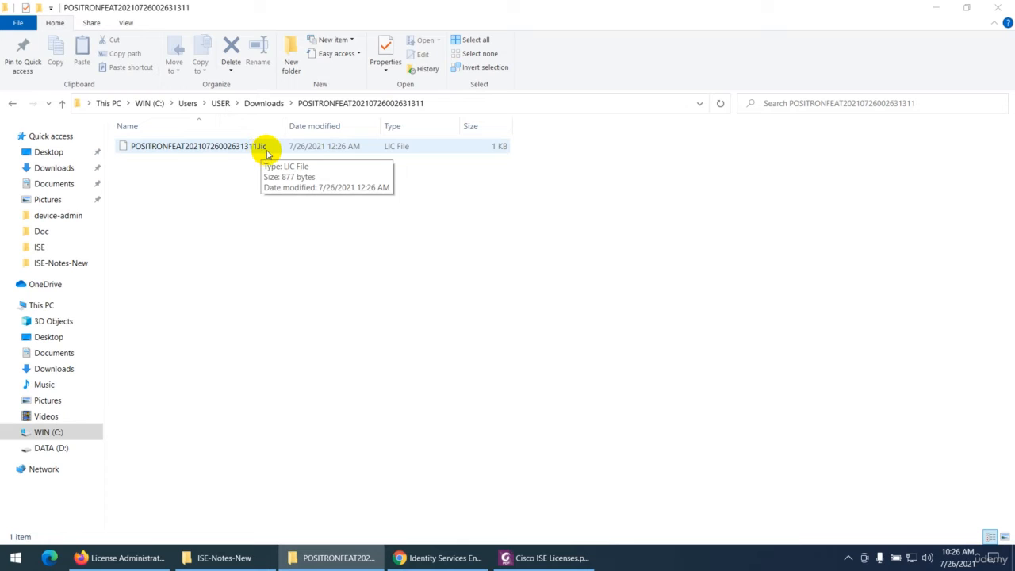
pyautogui.click(231, 147)
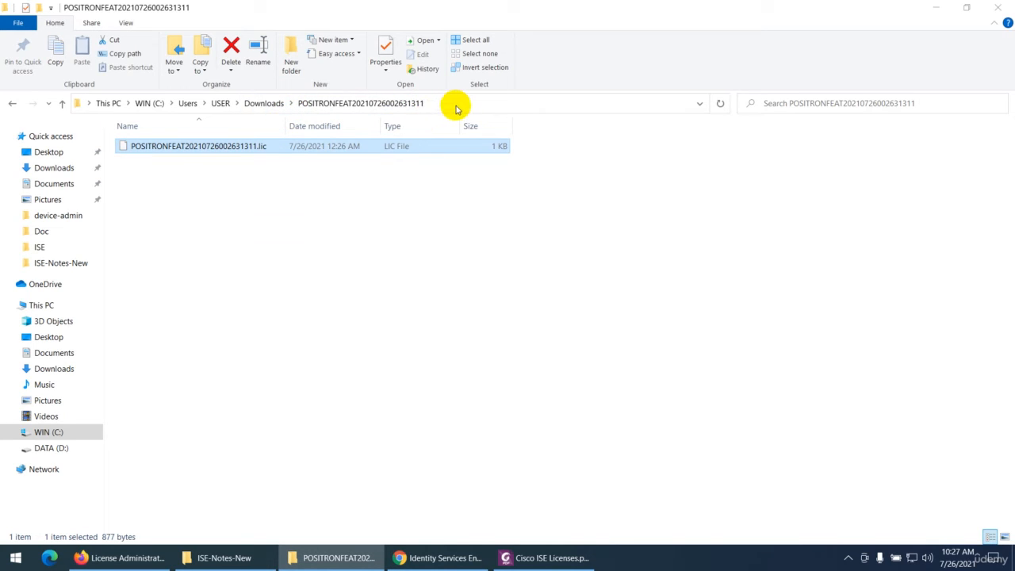
# Import POSITRONFEAT20210726002631311.lic from its extracted Downloads folder into the ISE node's licensing, and close the extracted folder's window
pyautogui.click(412, 559)
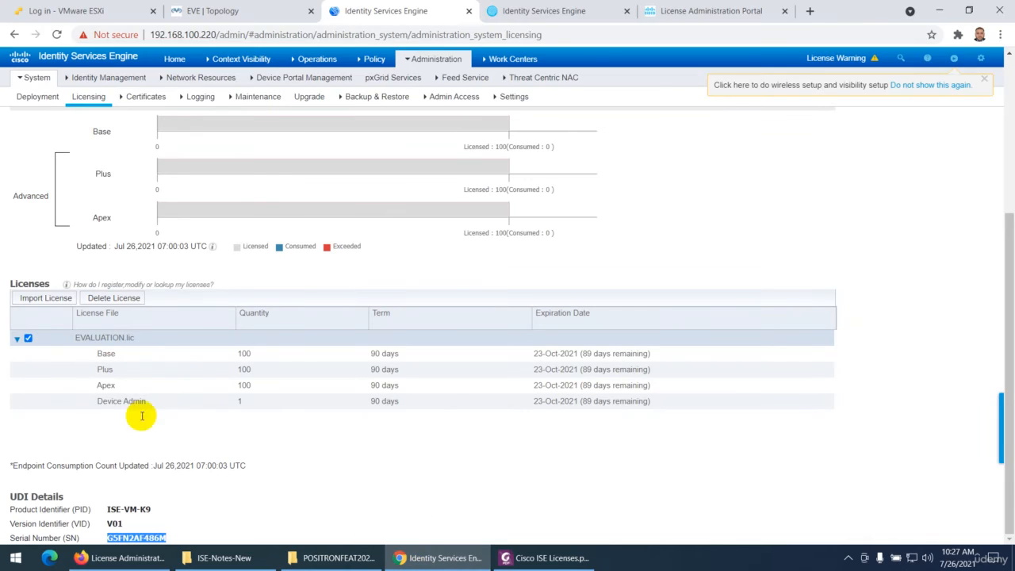
pyautogui.click(436, 60)
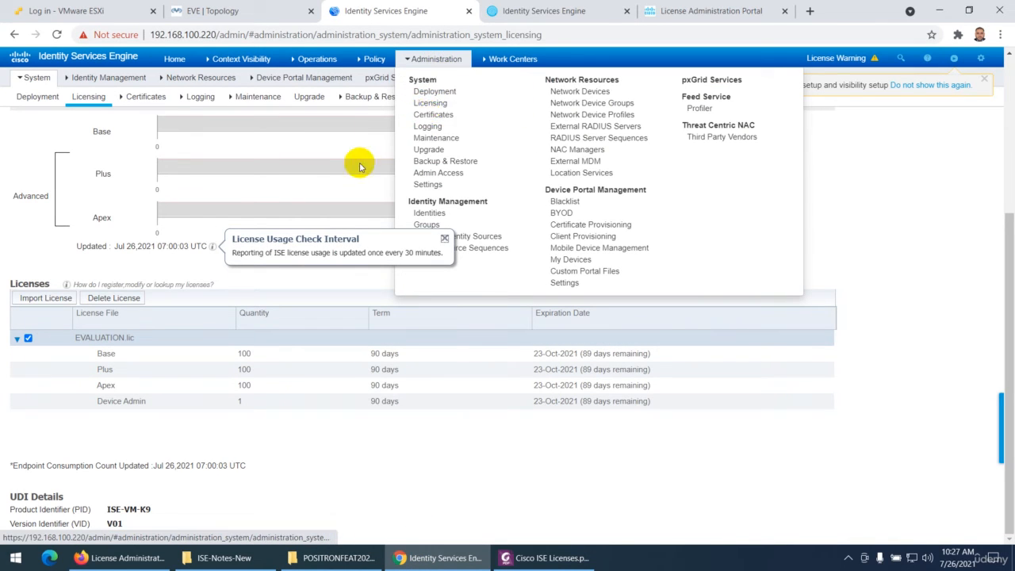
pyautogui.click(32, 298)
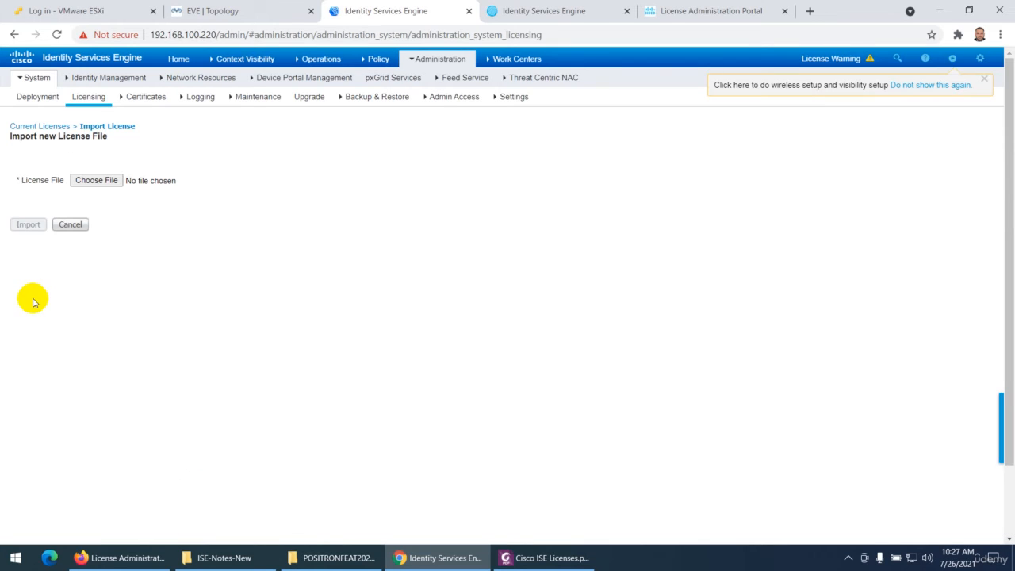
pyautogui.click(107, 181)
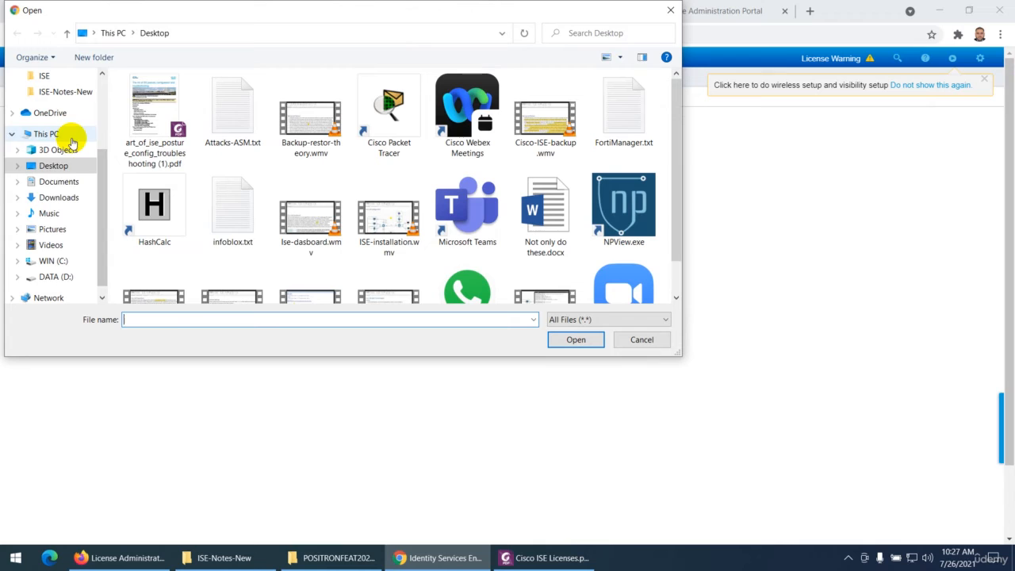
pyautogui.click(57, 198)
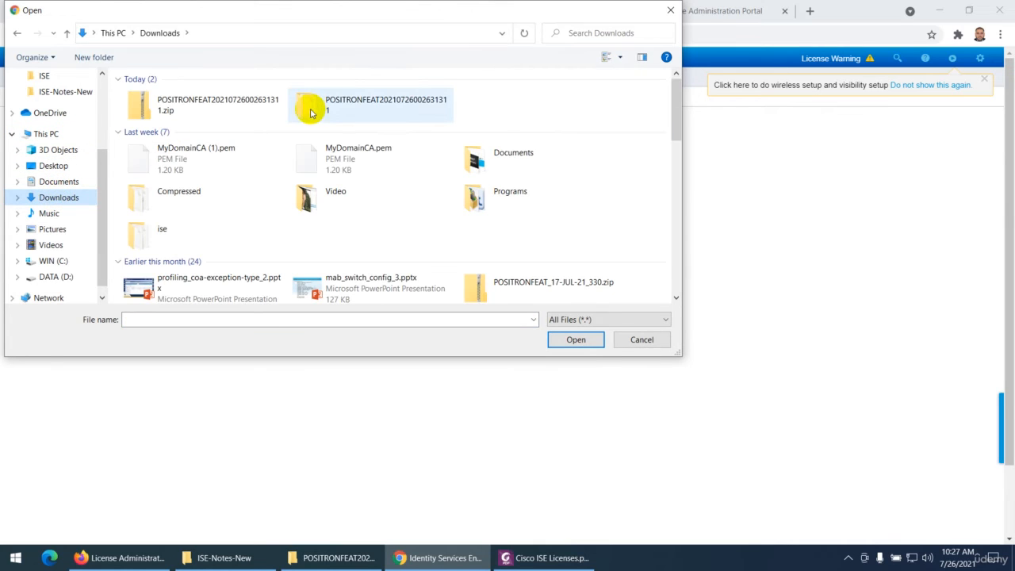
pyautogui.doubleClick(337, 108)
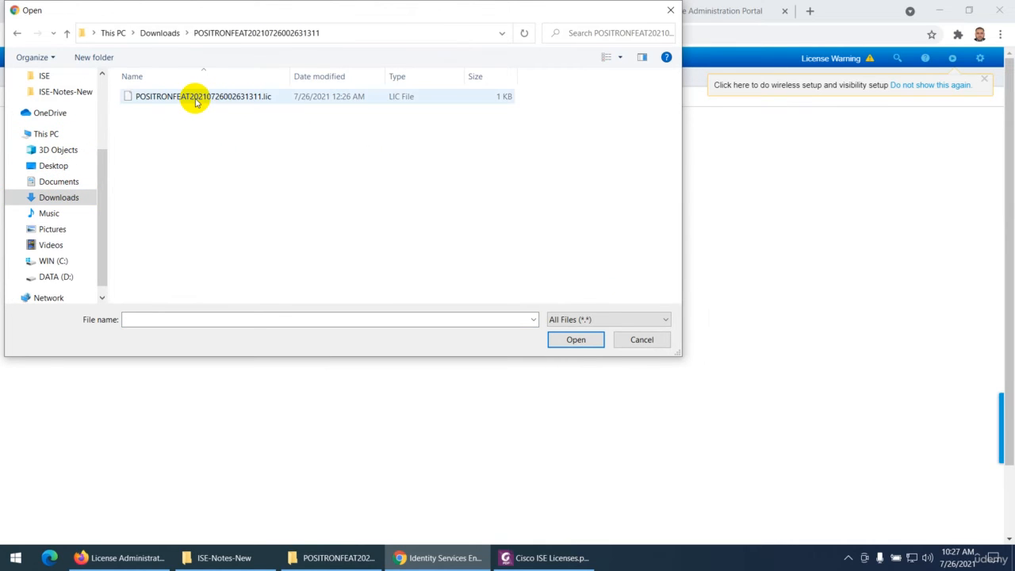
pyautogui.doubleClick(195, 98)
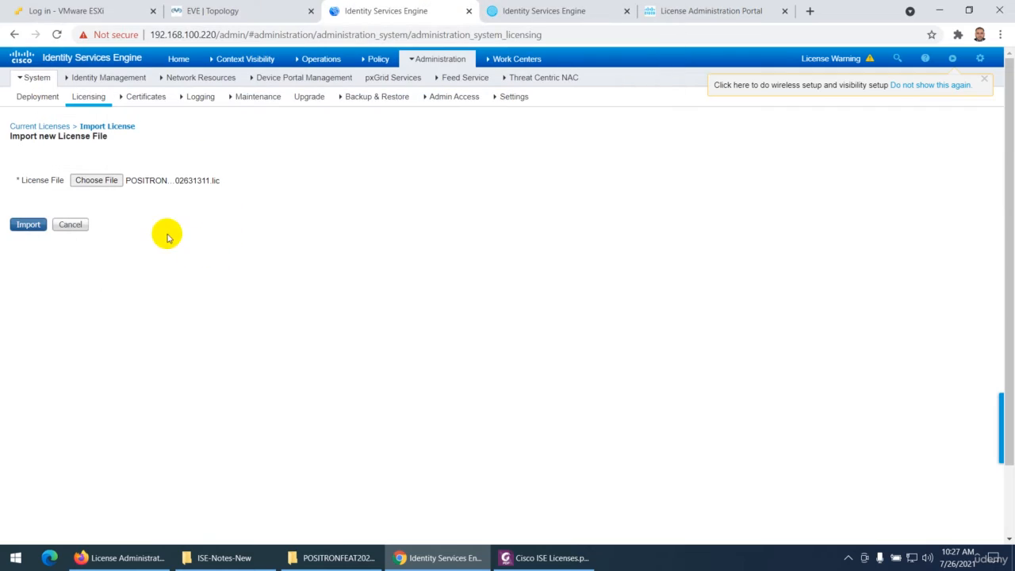
pyautogui.click(28, 224)
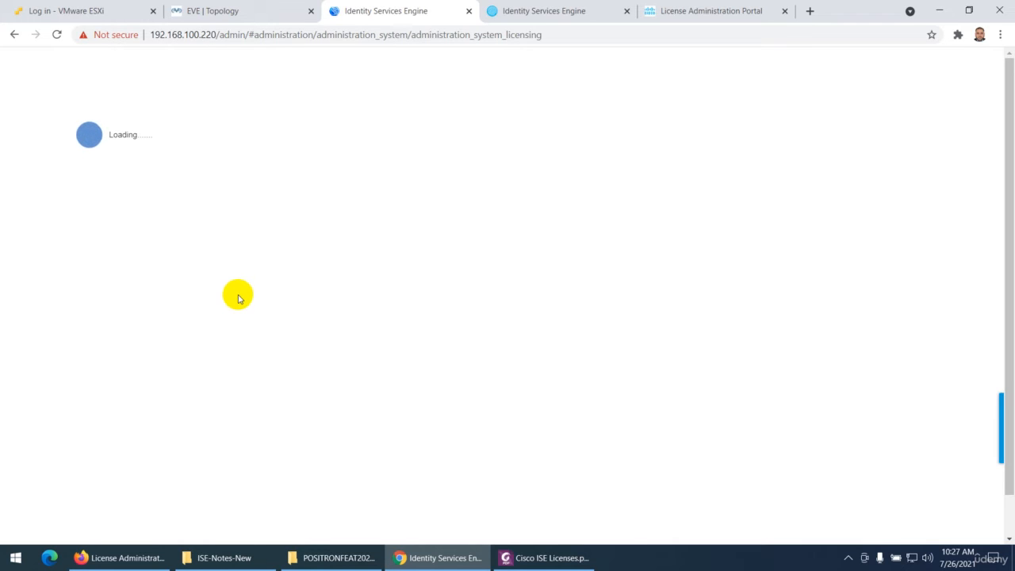
pyautogui.click(331, 558)
pyautogui.click(1000, 10)
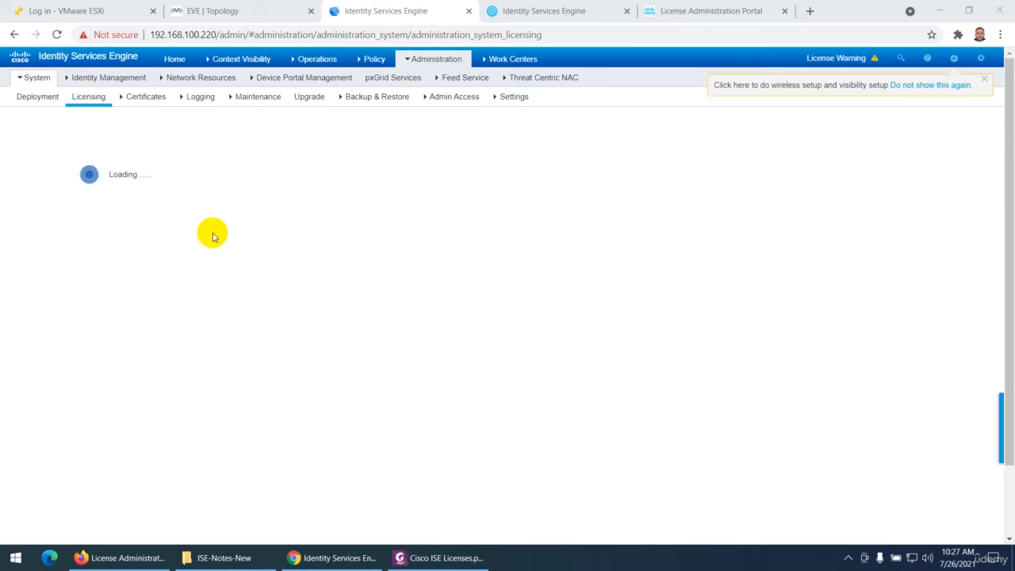
# Examine the quantity and term of the newly imported Base license in the Licenses table, marking both on screen
pyautogui.scroll(-2, 111, 371)
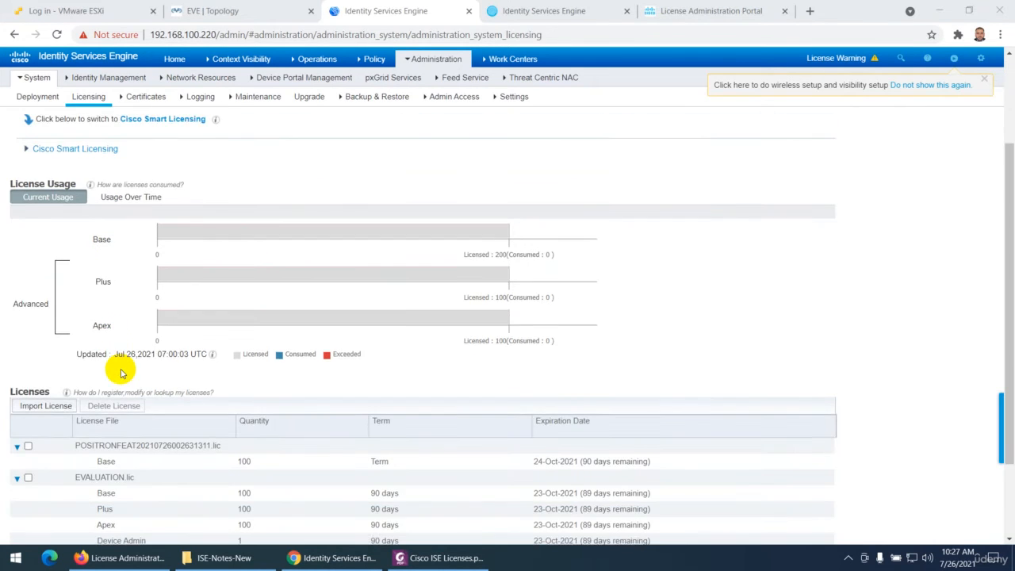
pyautogui.scroll(-2, 123, 376)
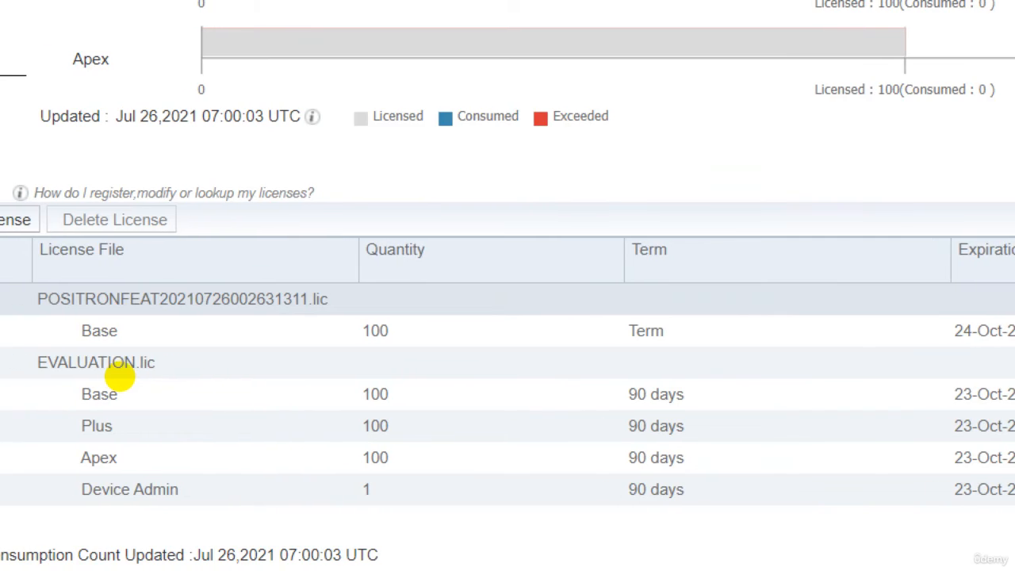
pyautogui.moveTo(344, 341); pyautogui.dragTo(479, 359)
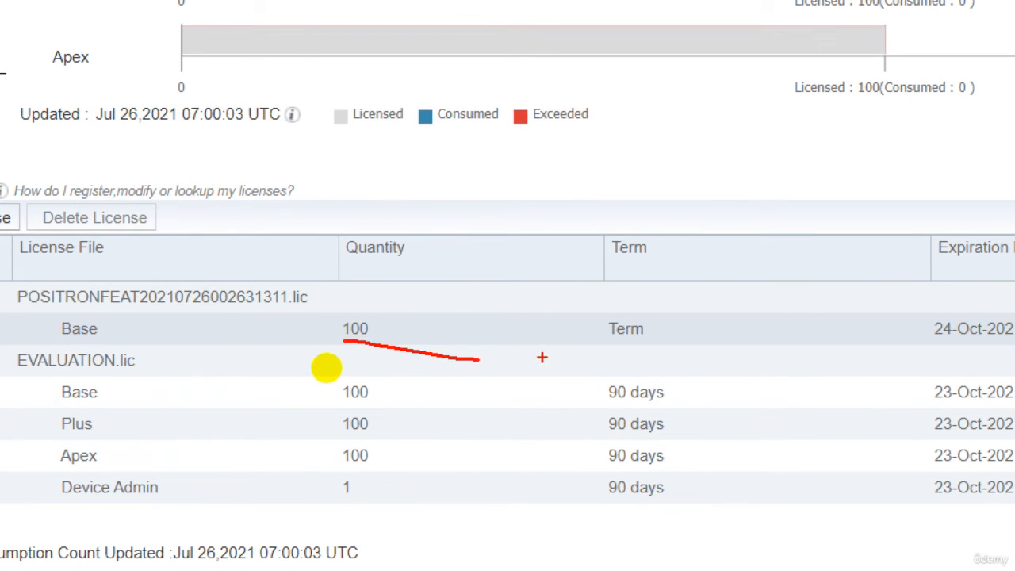
pyautogui.moveTo(600, 332); pyautogui.dragTo(649, 331)
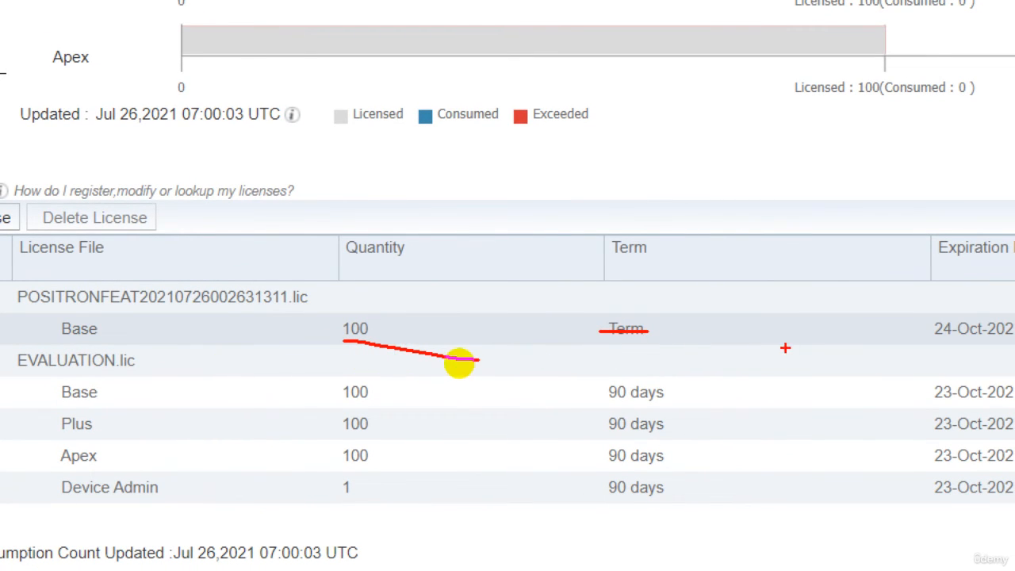
pyautogui.press('Escape')
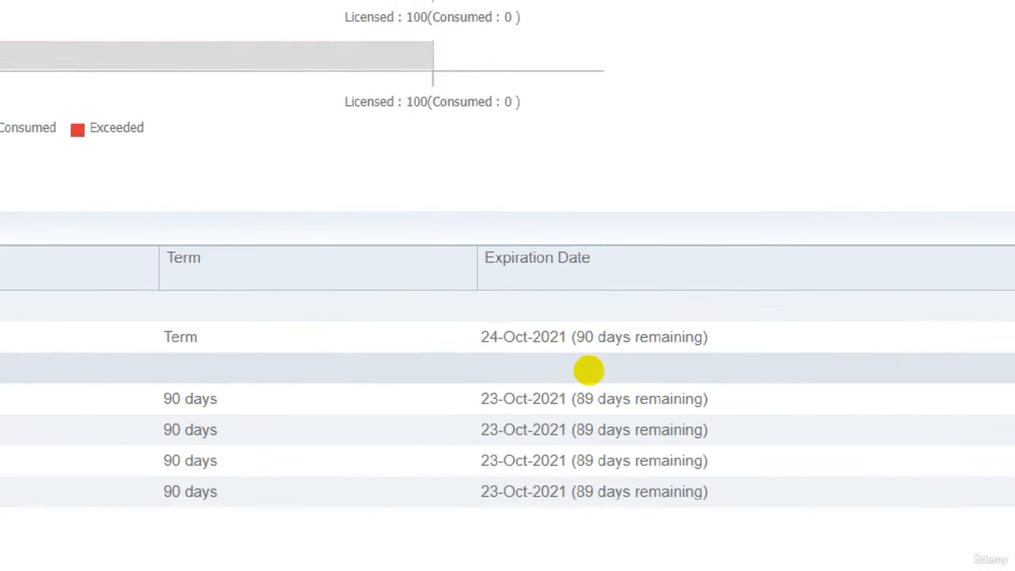
# Compare the imported license's expiration date with those of the EVALUATION.lic licenses, marking them on screen, and clear the marks
pyautogui.click(573, 364)
pyautogui.moveTo(534, 363)
pyautogui.mouseDown()
pyautogui.moveTo(555, 362)
pyautogui.moveTo(652, 299)
pyautogui.mouseUp()
pyautogui.moveTo(468, 388)
pyautogui.mouseDown()
pyautogui.moveTo(635, 378)
pyautogui.moveTo(658, 418)
pyautogui.moveTo(612, 451)
pyautogui.moveTo(555, 436)
pyautogui.moveTo(526, 397)
pyautogui.moveTo(573, 389)
pyautogui.mouseUp()
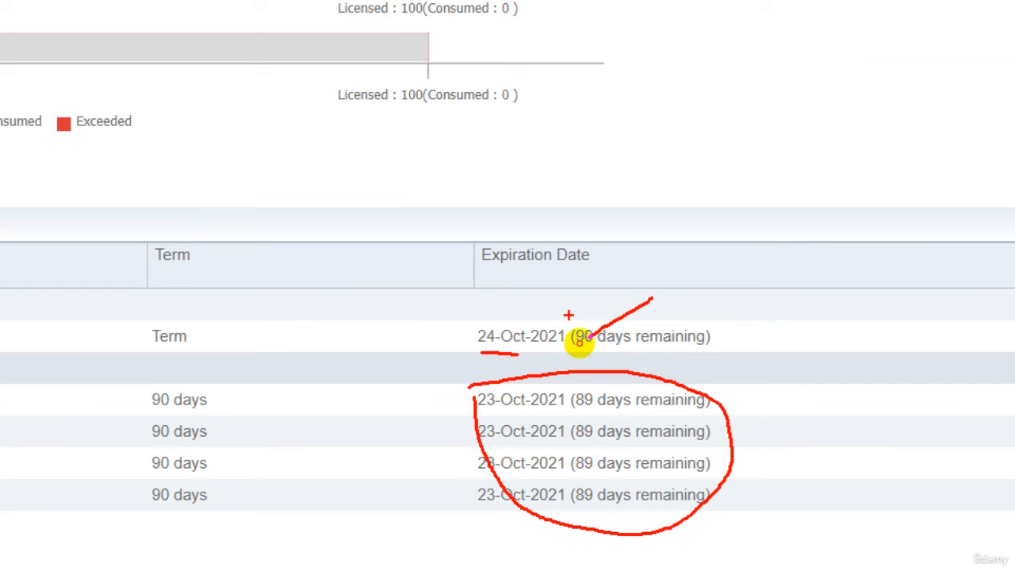
pyautogui.moveTo(568, 315); pyautogui.dragTo(587, 307)
pyautogui.press('Escape')
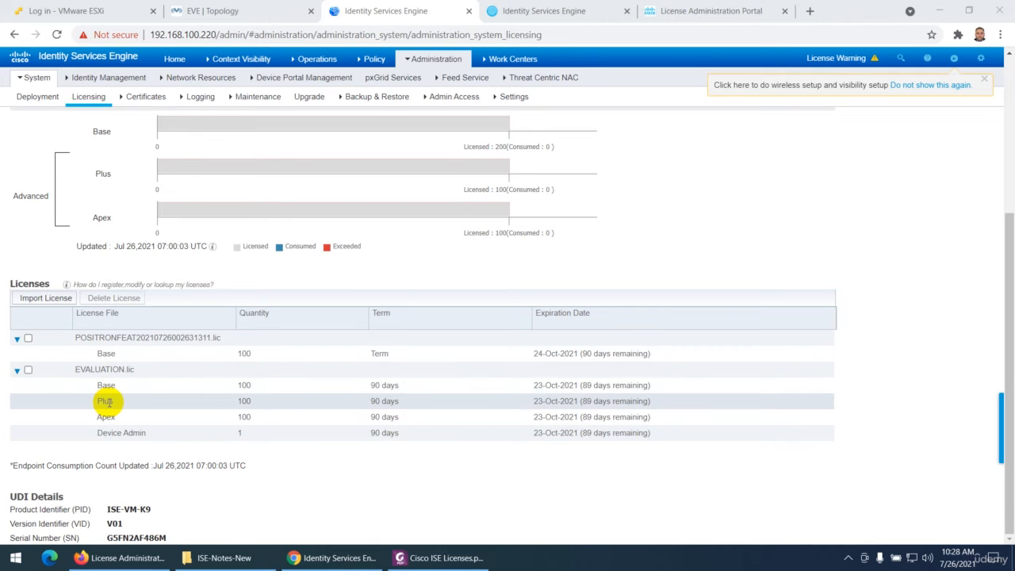
# Select the EVALUATION.lic entry in the Licenses table and highlight the node's serial number under UDI Details
pyautogui.click(28, 370)
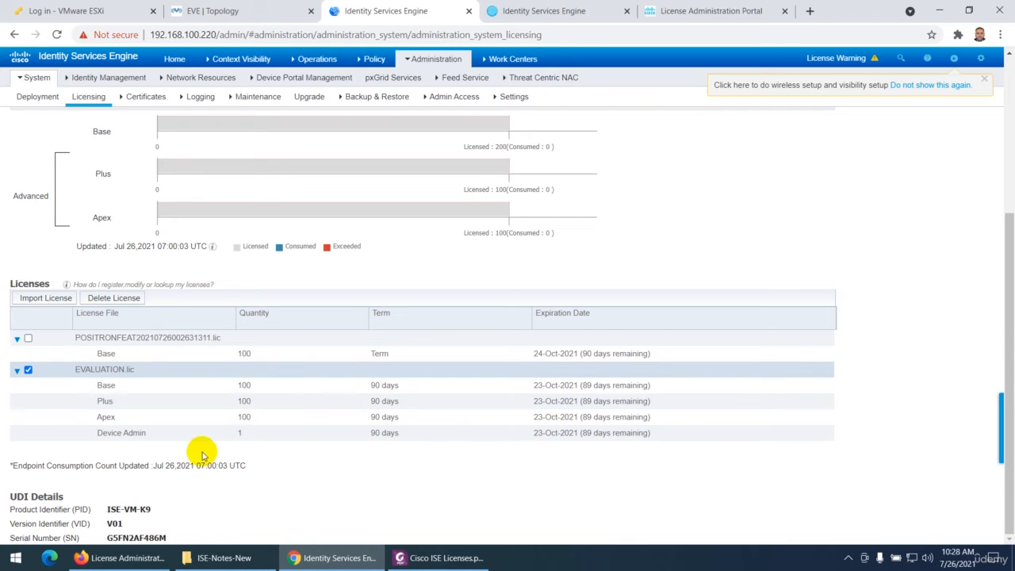
pyautogui.doubleClick(147, 537)
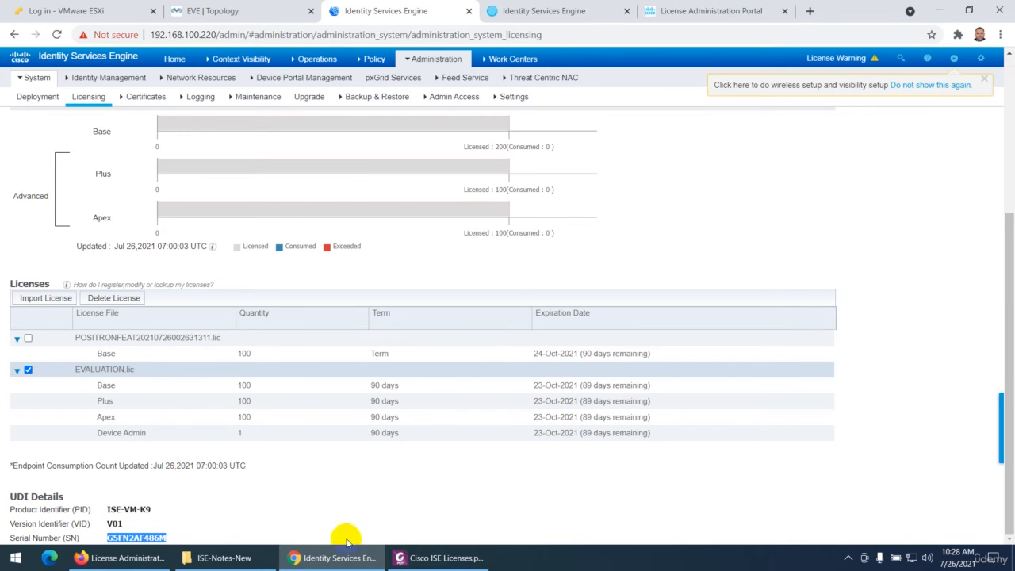
# Switch to Cisco ISE Licenses.pdf in Foxit PhantomPDF and review the license import instructions through to the Cisco ISE V3 License section
pyautogui.click(437, 558)
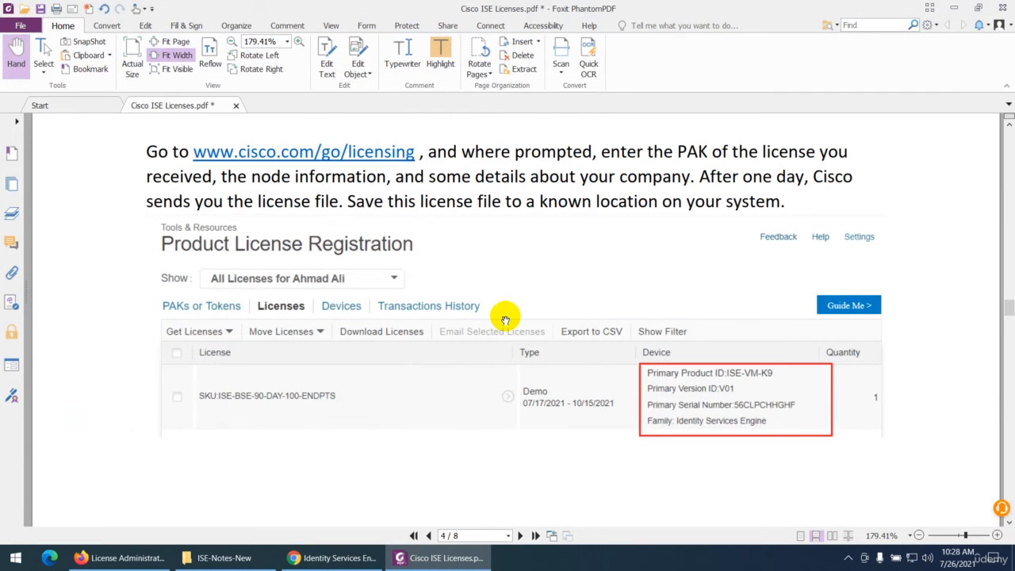
pyautogui.scroll(-5, 417, 305)
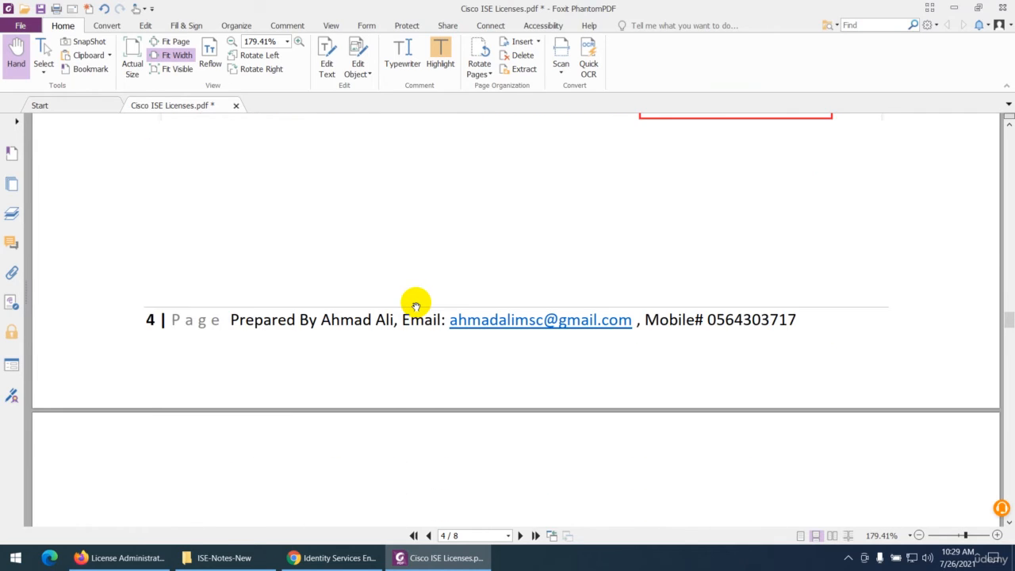
pyautogui.scroll(-5, 416, 305)
pyautogui.scroll(-2, 256, 266)
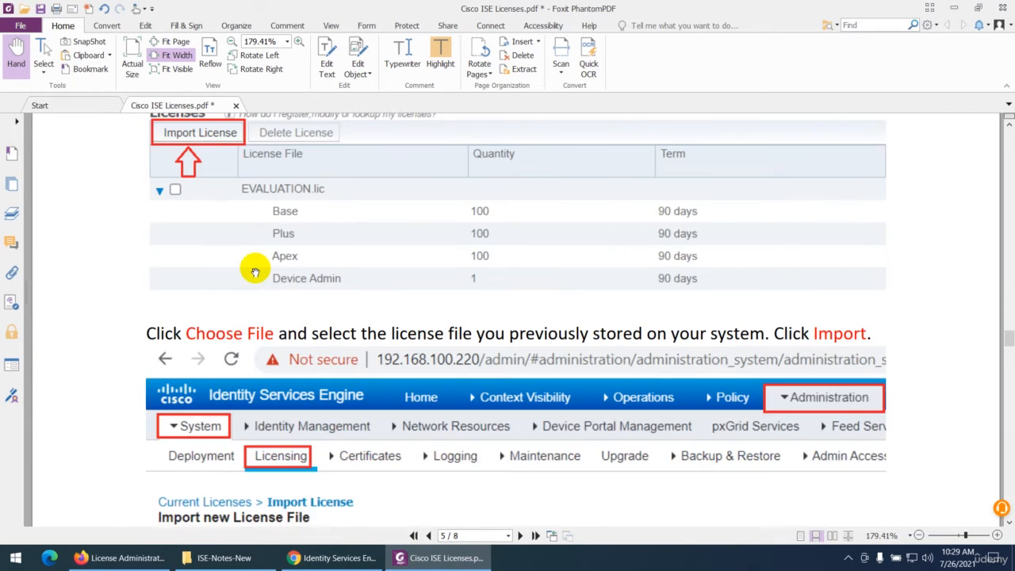
pyautogui.scroll(-2, 331, 317)
pyautogui.scroll(-2, 335, 381)
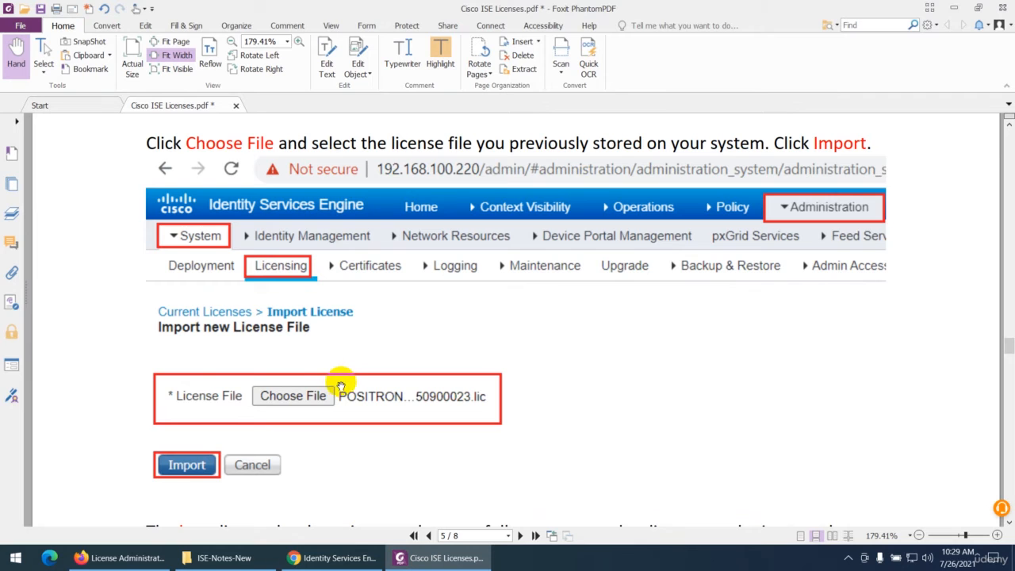
pyautogui.scroll(-5, 341, 380)
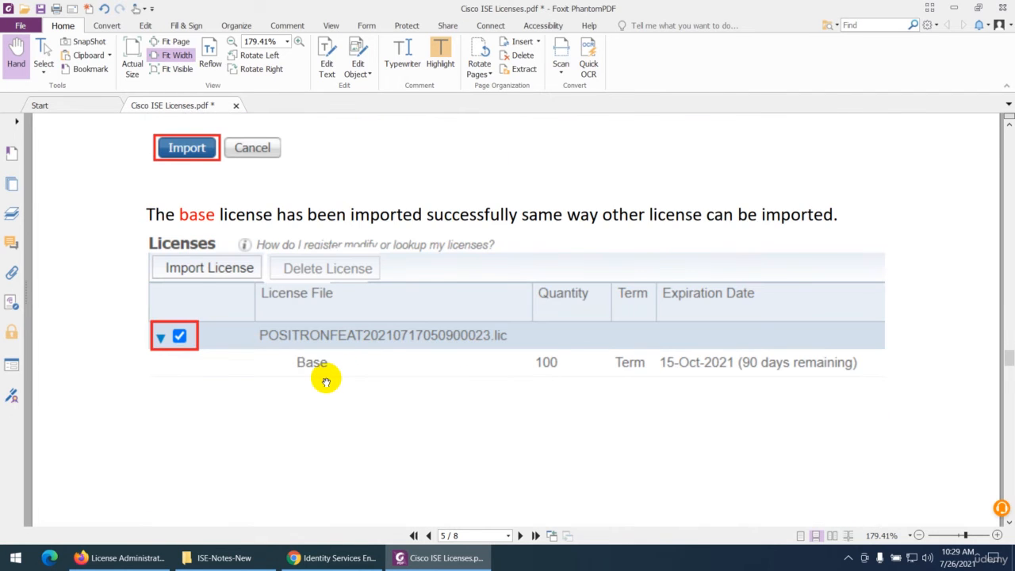
pyautogui.scroll(-3, 326, 383)
pyautogui.scroll(-8, 333, 359)
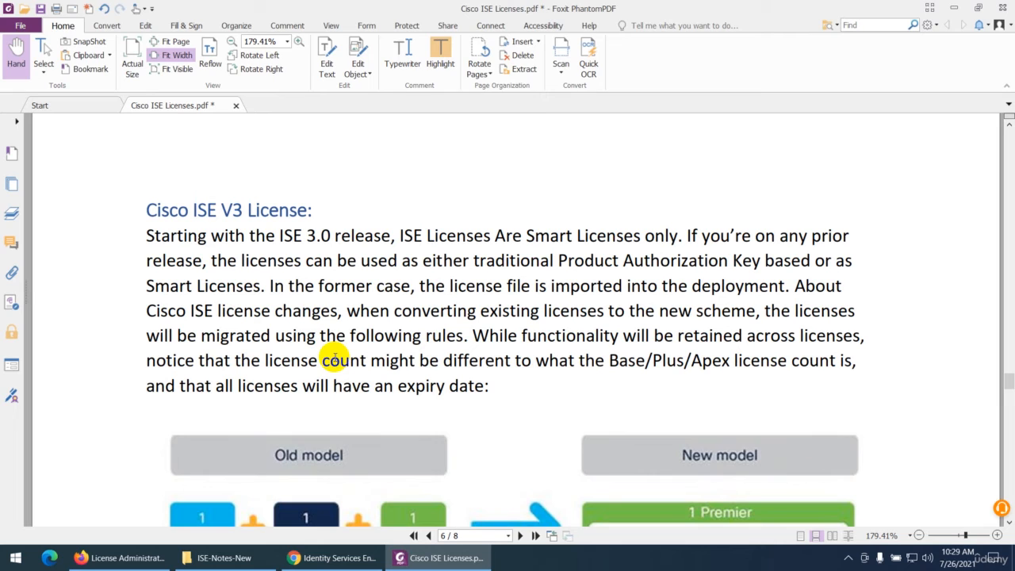
pyautogui.scroll(-1, 334, 359)
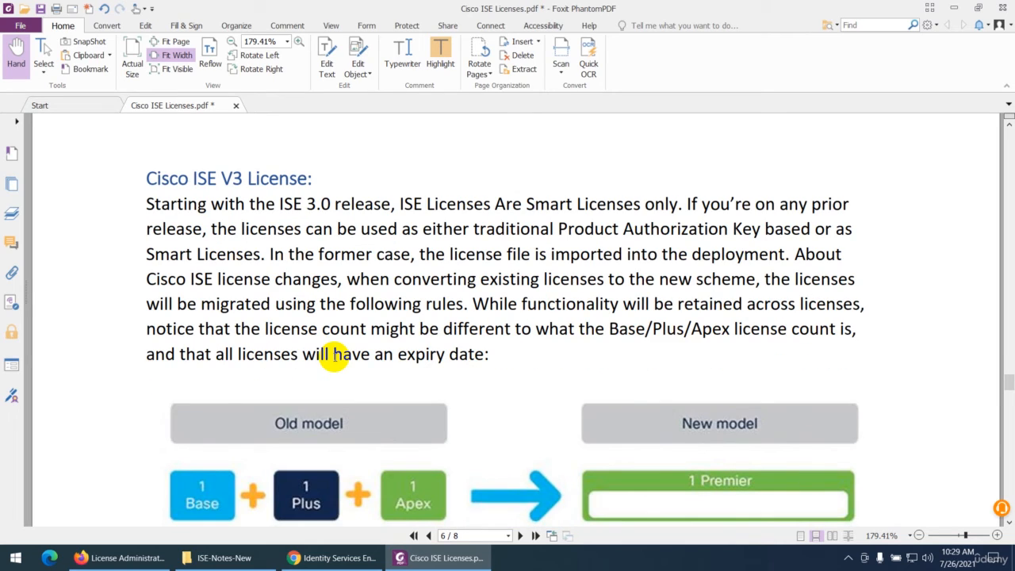